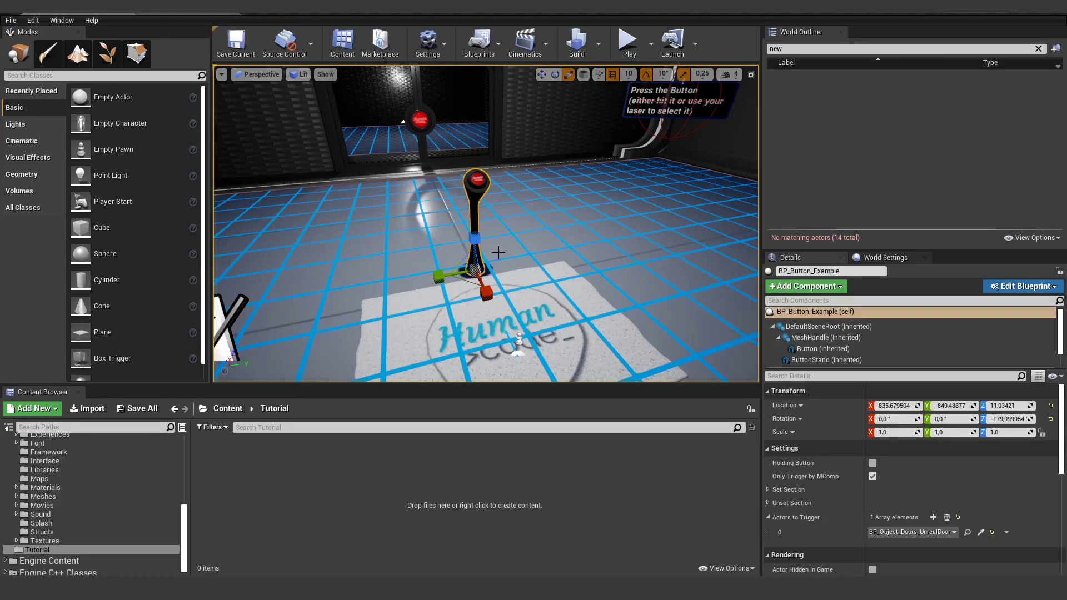
Create a Blueprint class named Light with Actor as its parent in the Tutorial folder and open it
drag(271, 388, 271, 421)
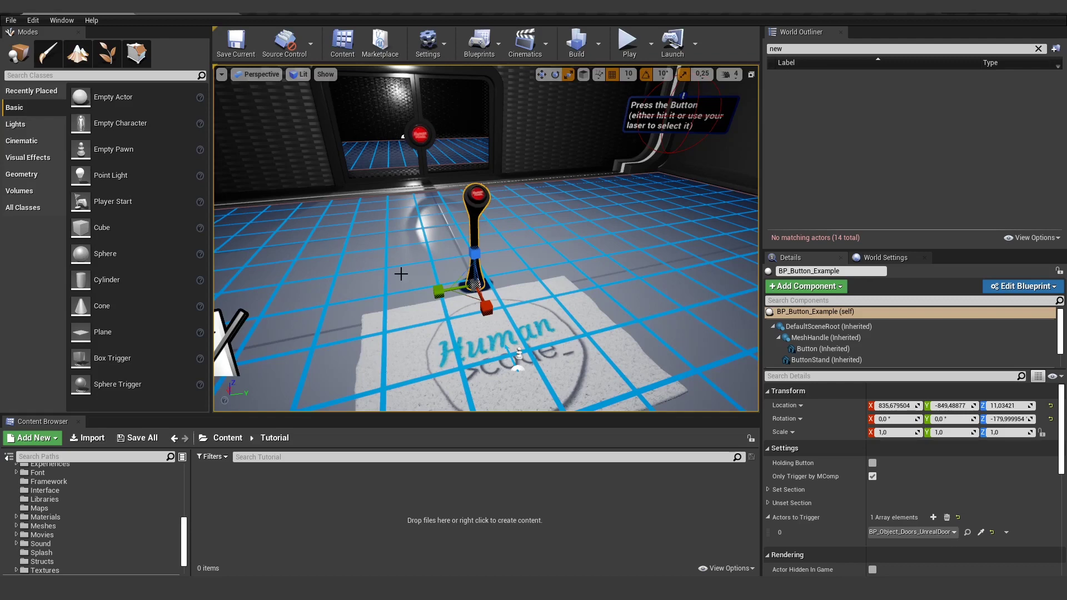
mouse_move(437, 259)
right_down()
mouse_move(407, 258)
mouse_move(439, 258)
right_up()
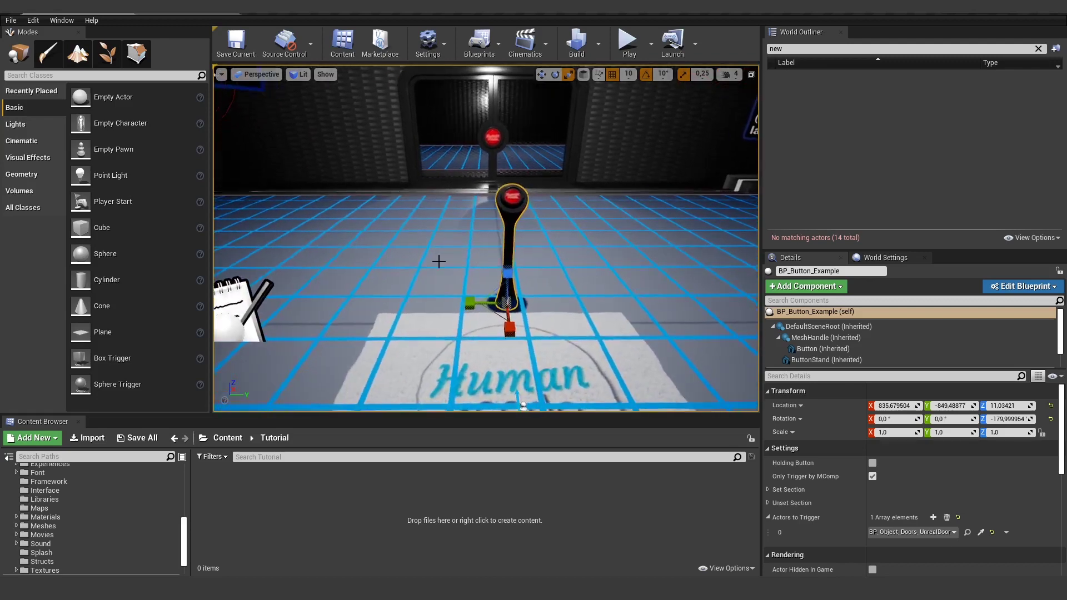
right_click(318, 496)
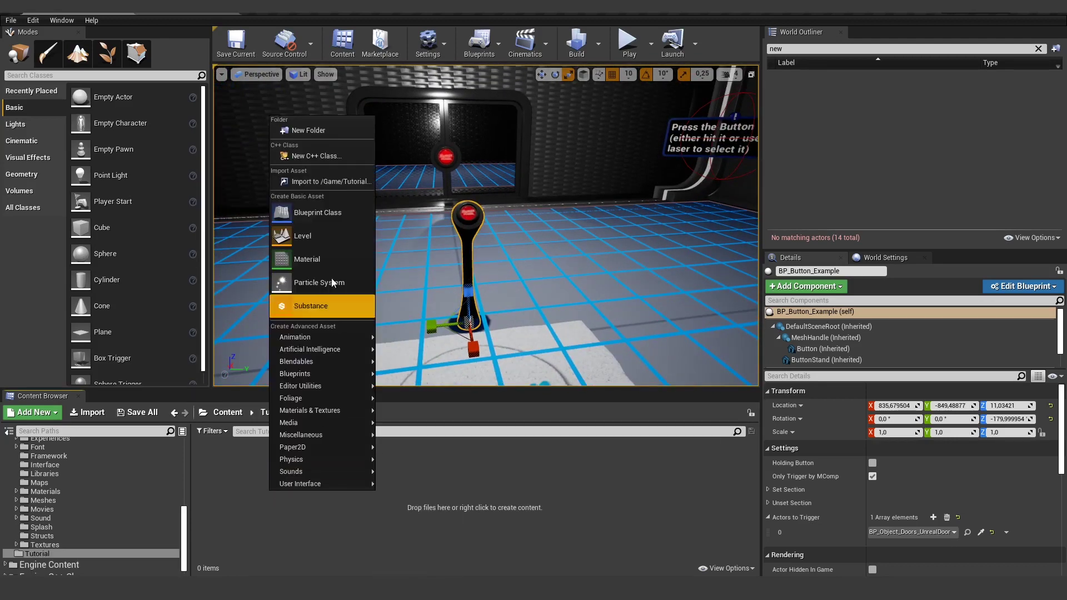
click(313, 213)
click(417, 202)
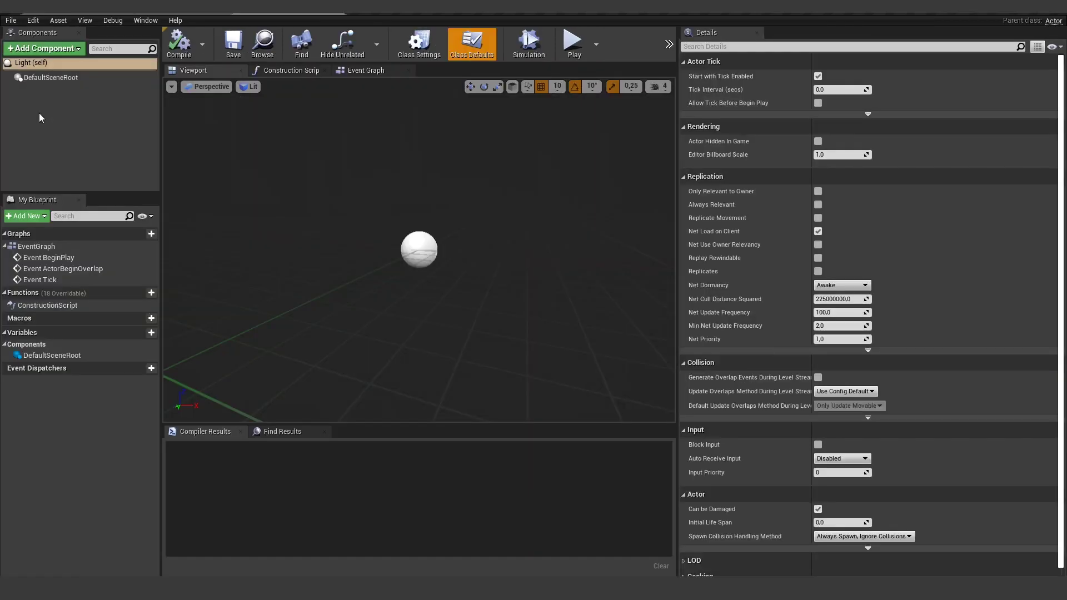
Add a Comp_Trigger component to the Light blueprint, keeping its default name
click(39, 113)
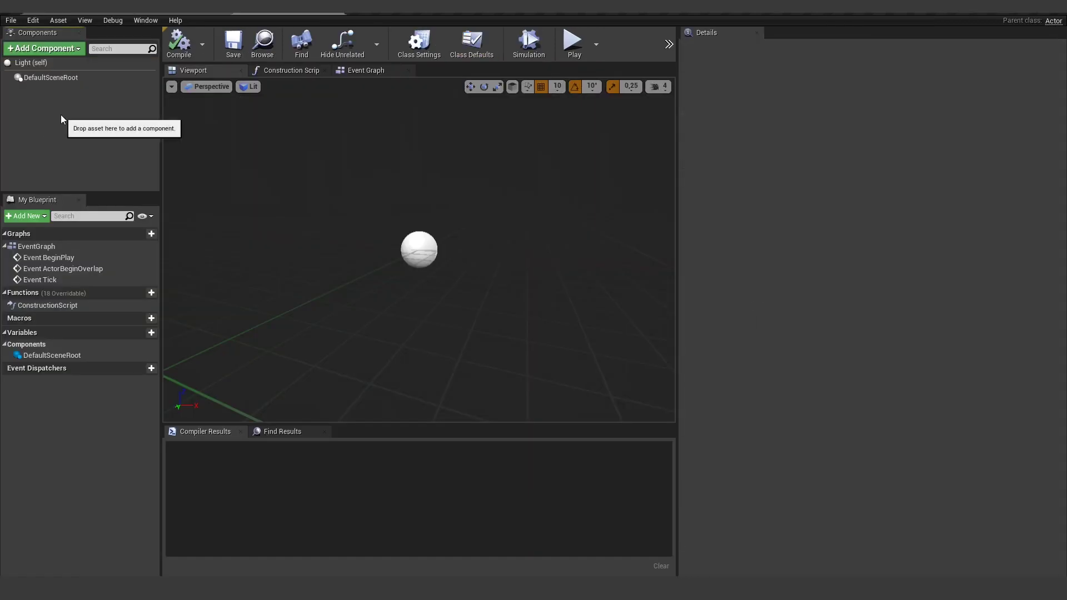
click(55, 50)
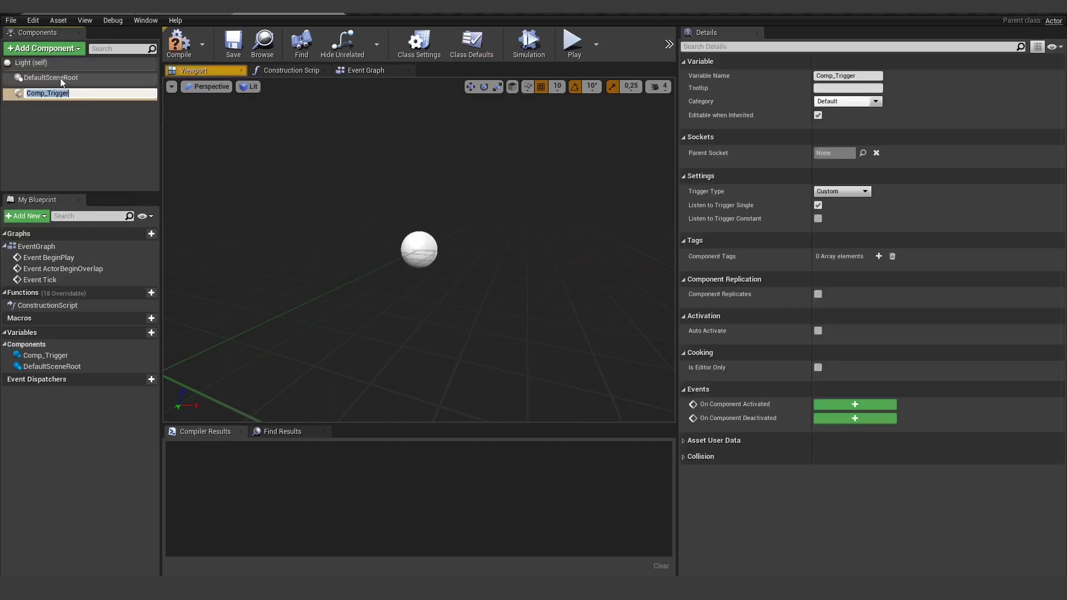
click(54, 91)
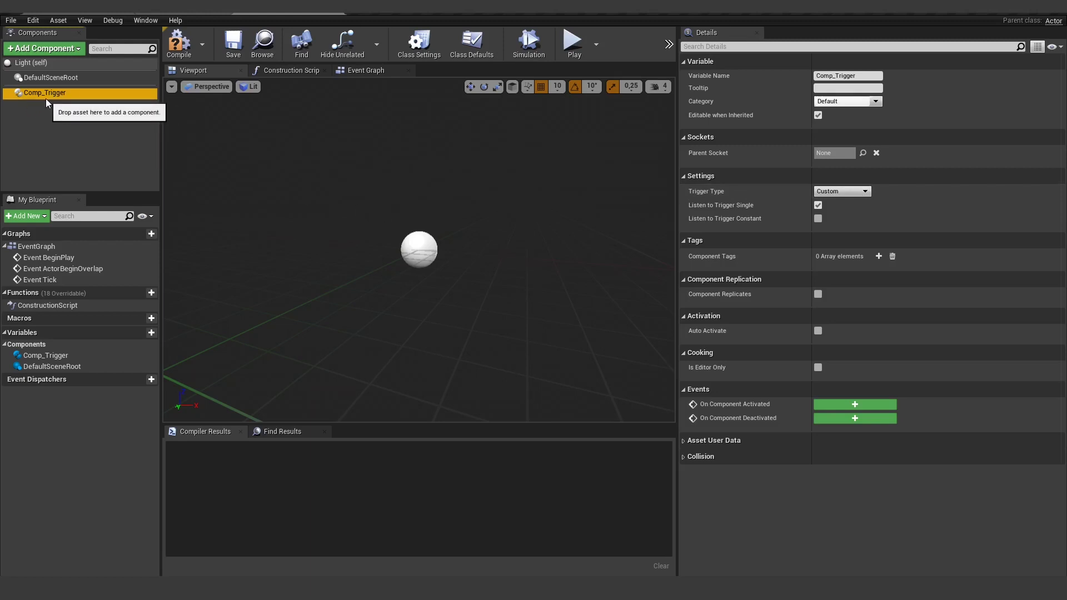
Set the Trigger Type of the Comp_Trigger component to Light
click(366, 70)
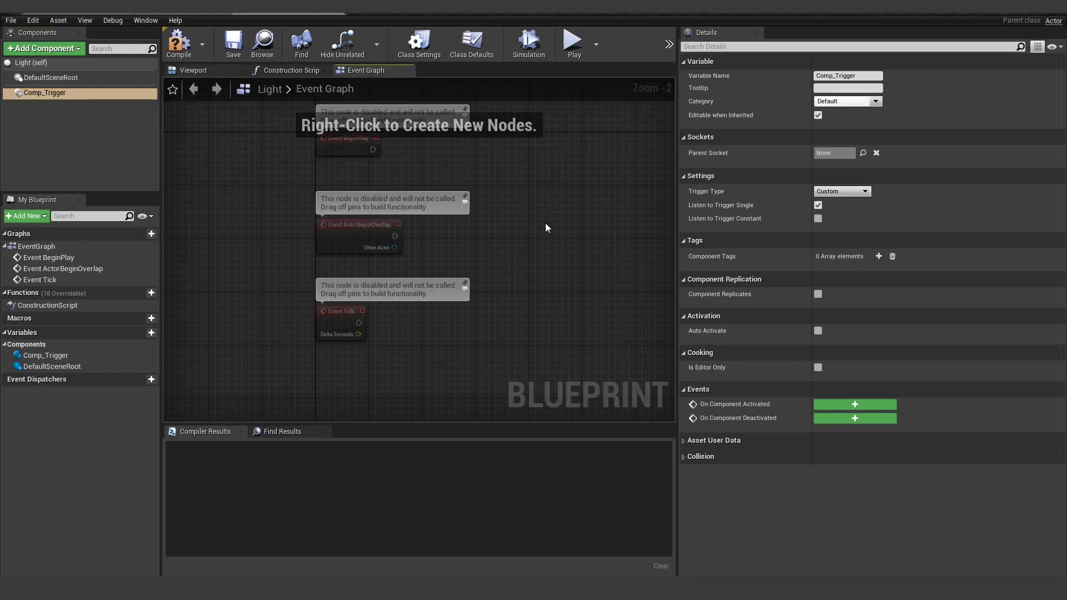
right_drag(552, 224, 555, 232)
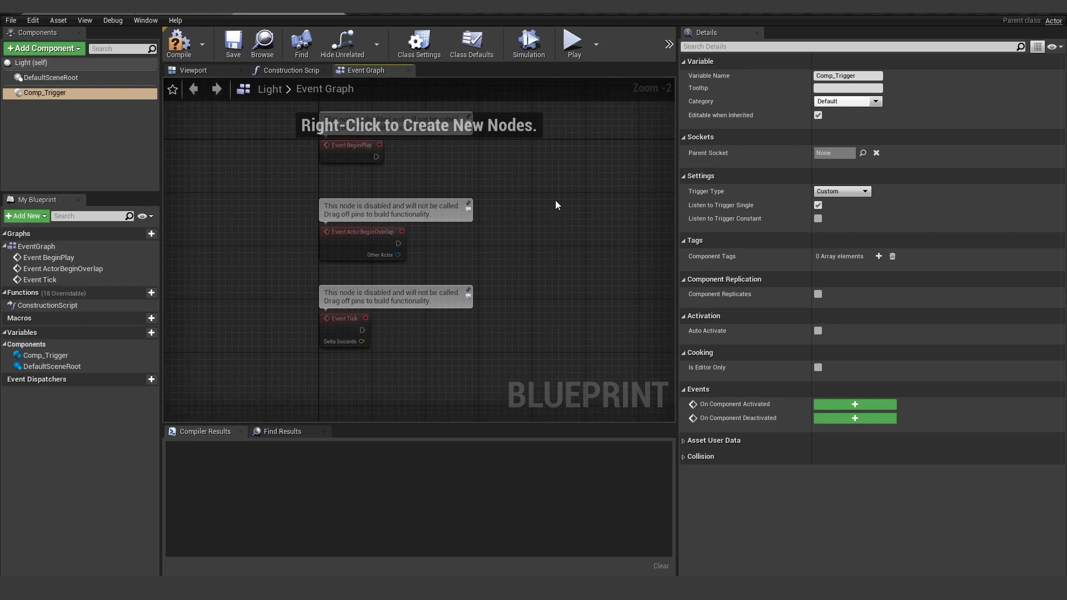
click(852, 192)
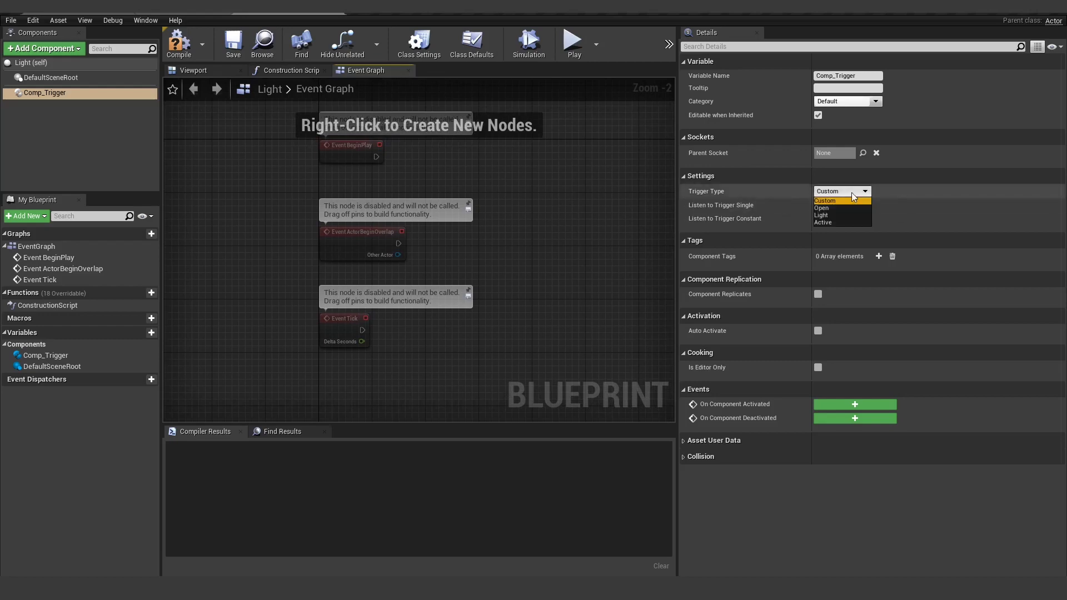
click(832, 215)
right_drag(516, 198, 468, 198)
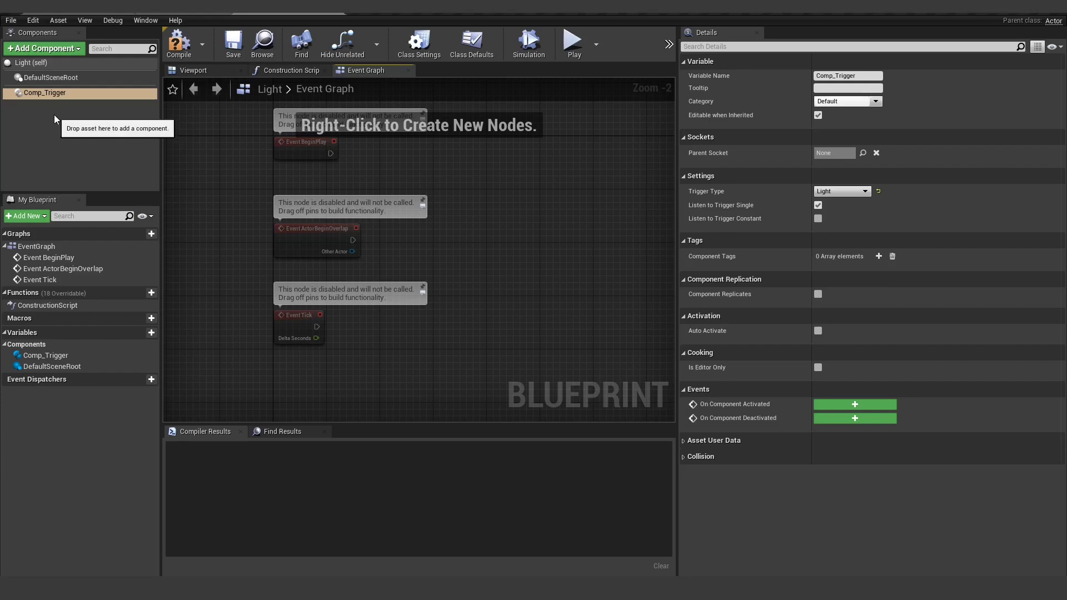
Add a Point Light component to the Light blueprint
click(230, 72)
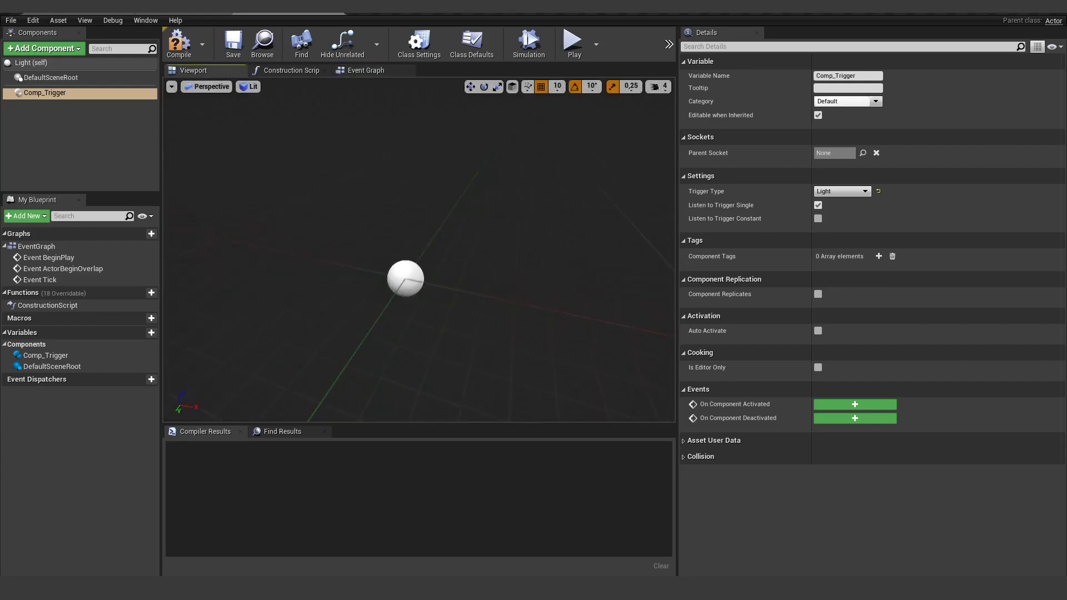
click(66, 49)
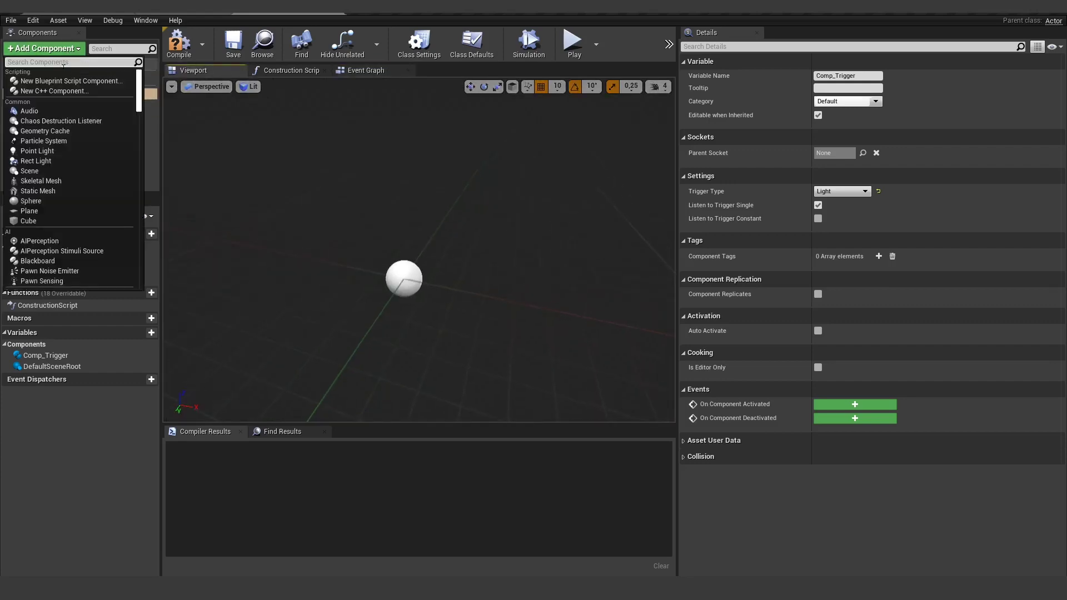
click(37, 150)
Change the point light's Light Color to orange and compile the blueprint
click(860, 281)
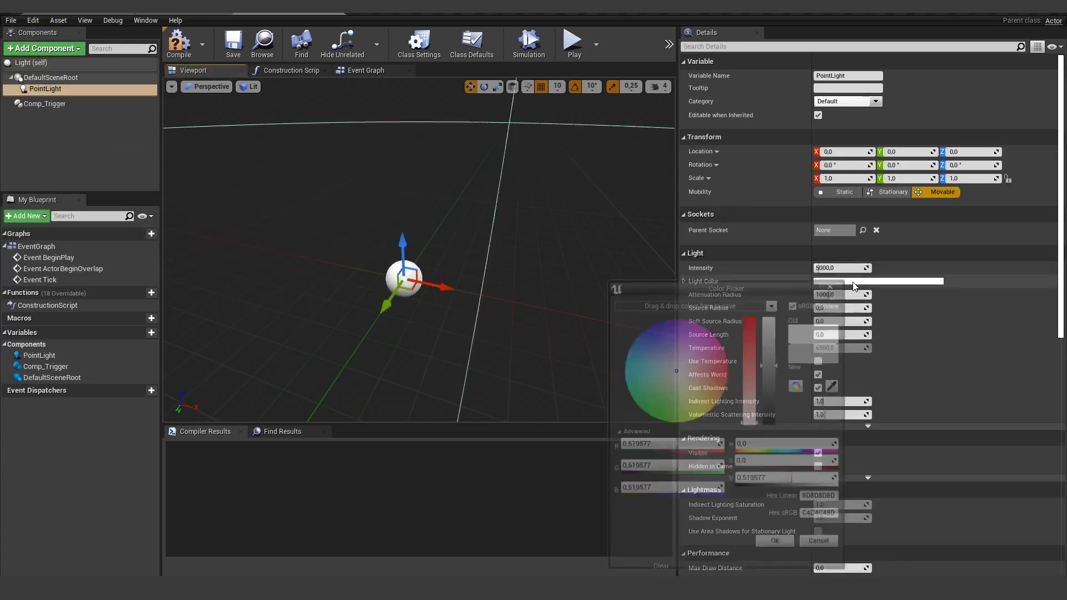
drag(678, 352, 776, 384)
click(781, 549)
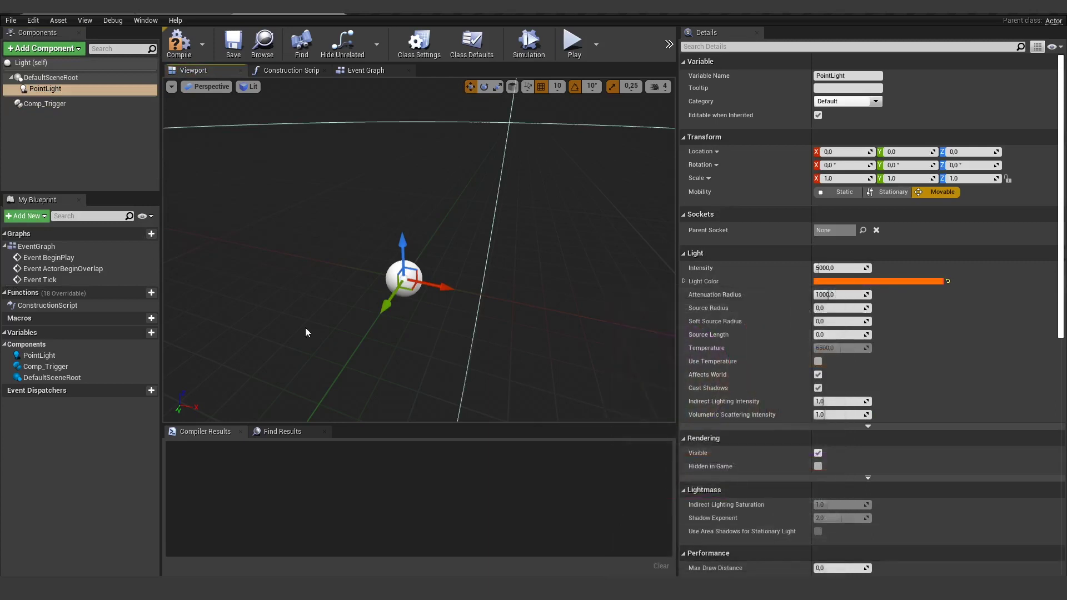
click(178, 49)
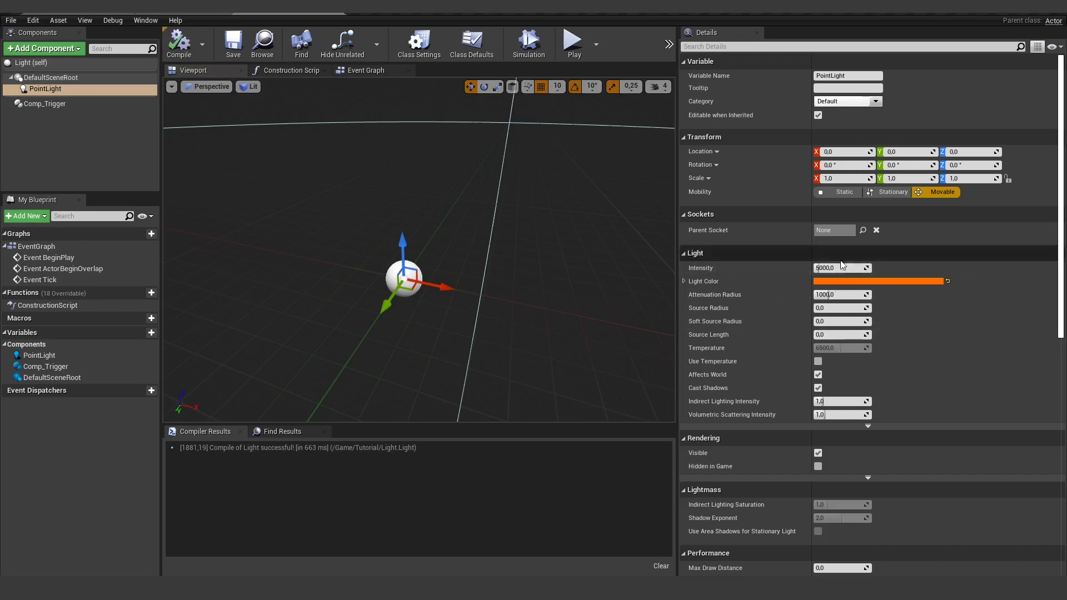
Set the point light's Intensity to 0
click(822, 267)
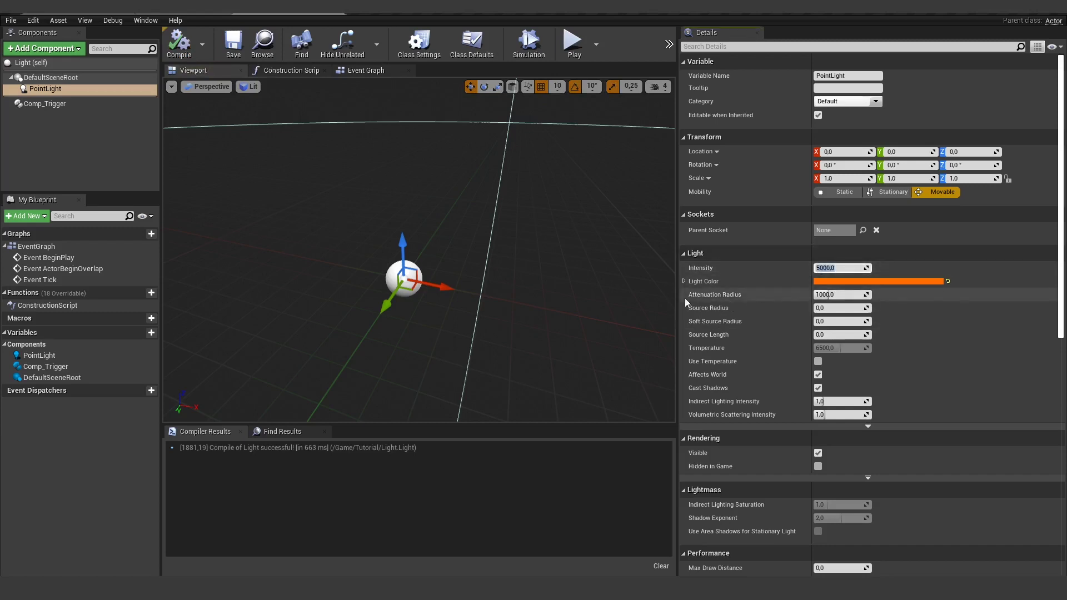
text(0)
key(Return)
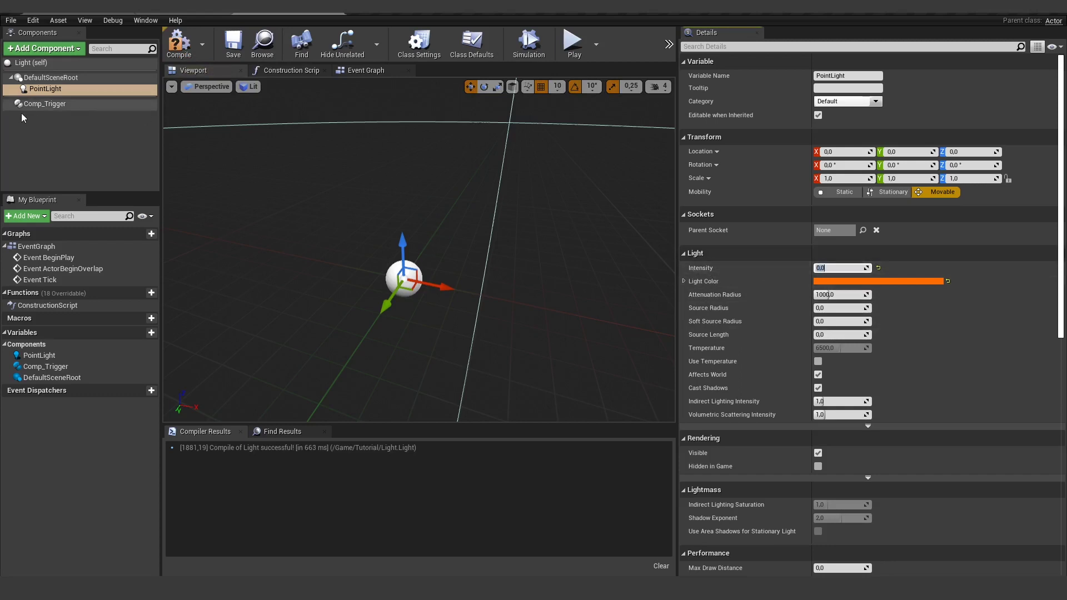
Add a Comp Light component to the Light blueprint, keeping its default name
click(76, 49)
text(light)
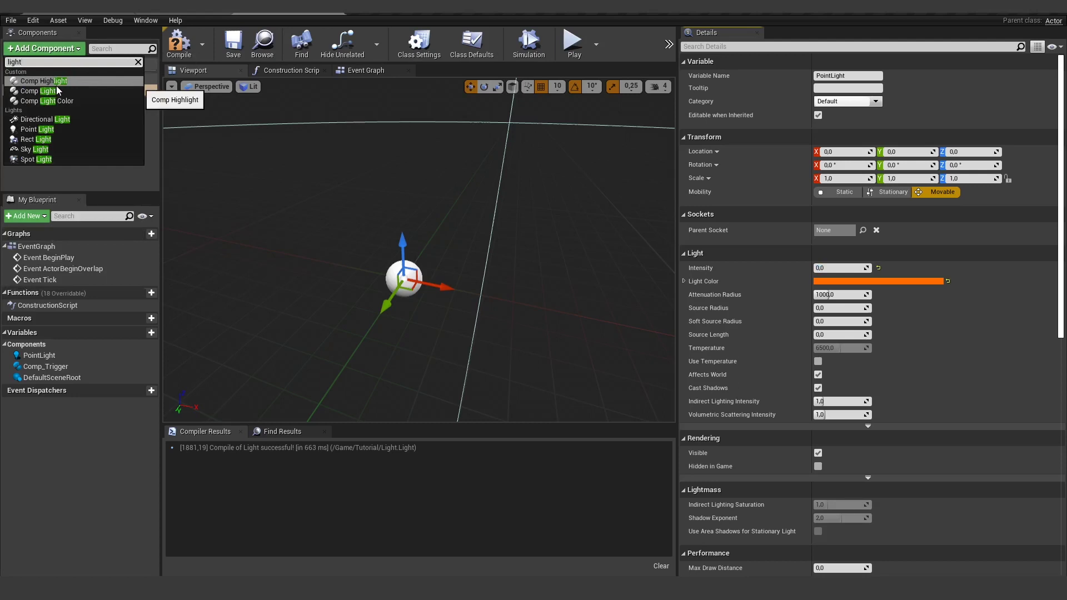
click(52, 91)
click(45, 116)
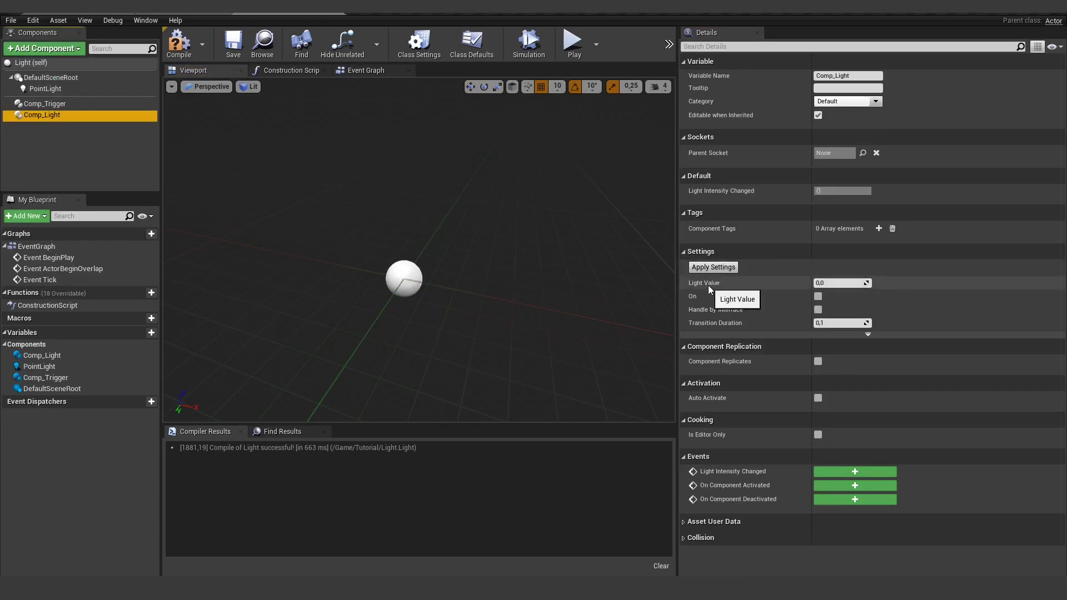
Set the Light Value of Comp_Light to 9001 and compile the blueprint
click(841, 286)
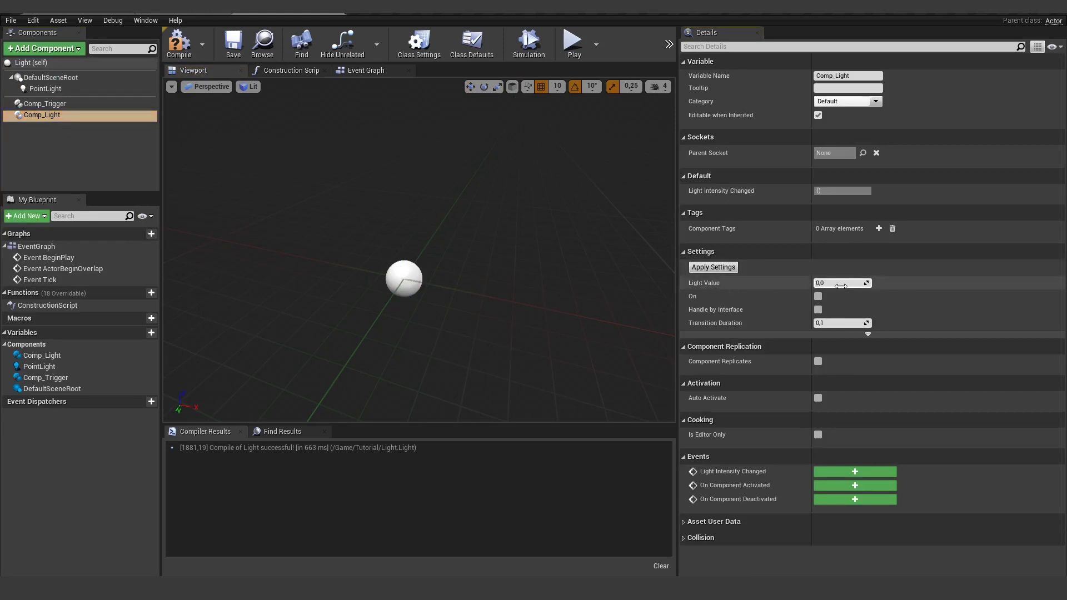
text(9001)
key(Return)
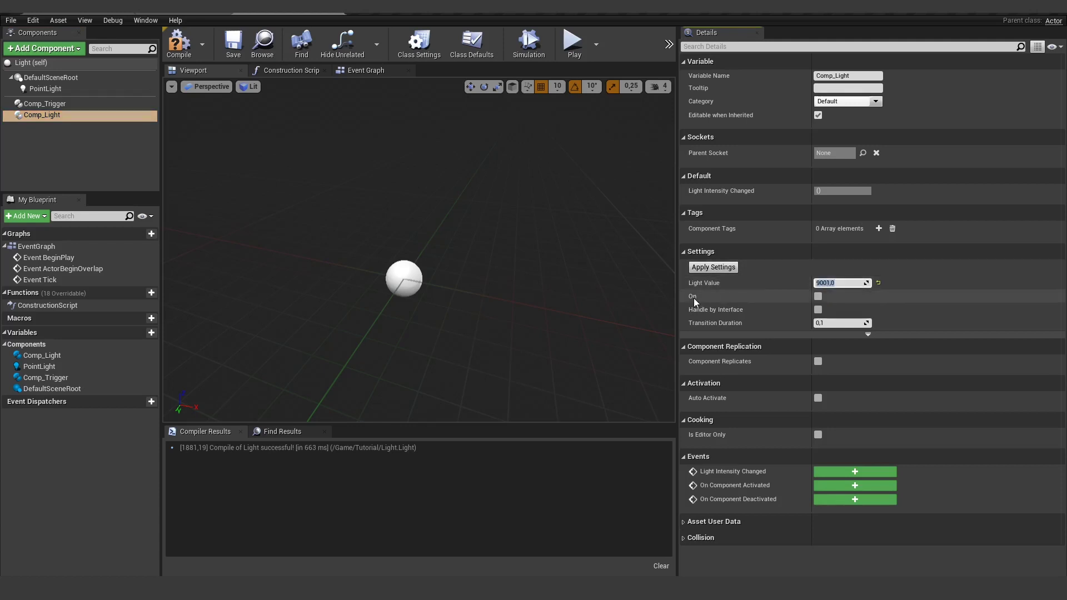
click(187, 46)
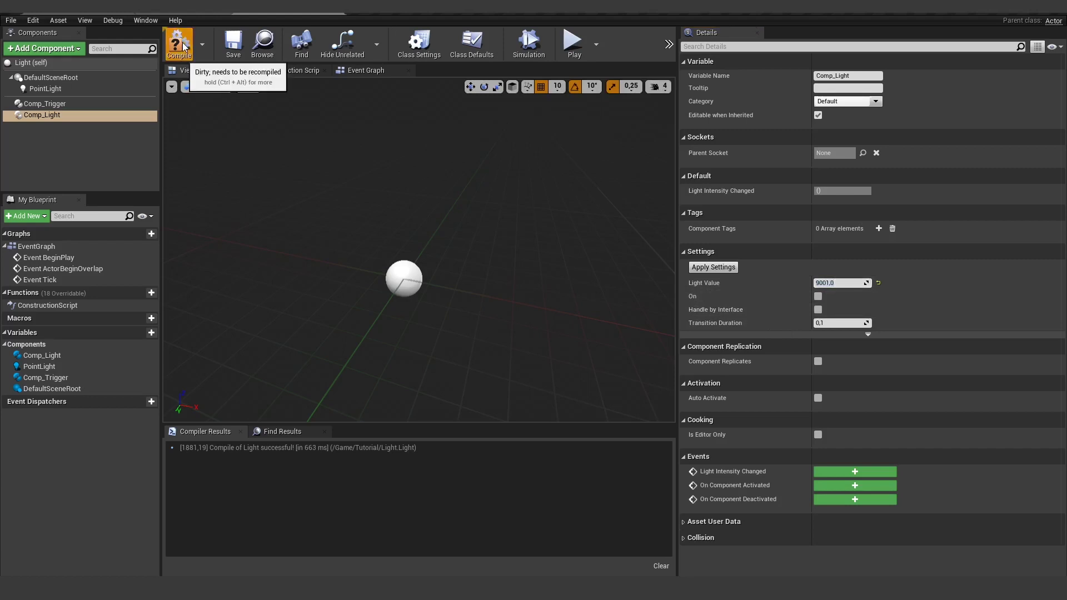
click(63, 105)
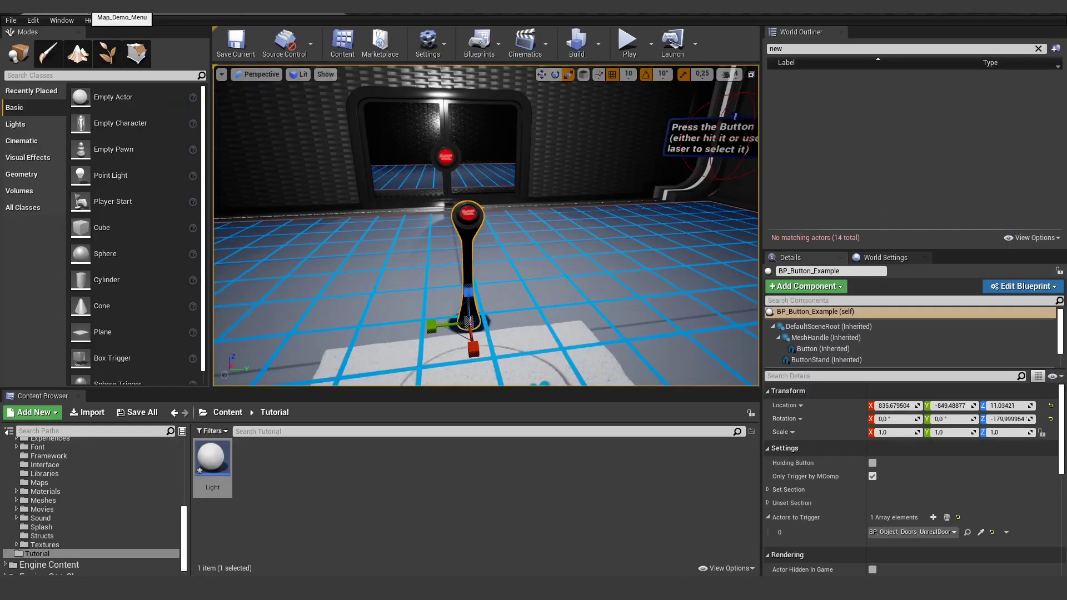
Place the Light blueprint in the demo map on the wall beside the door, at about X 1440, Y -540, Z 260
click(120, 8)
right_drag(431, 333, 431, 334)
key(s)
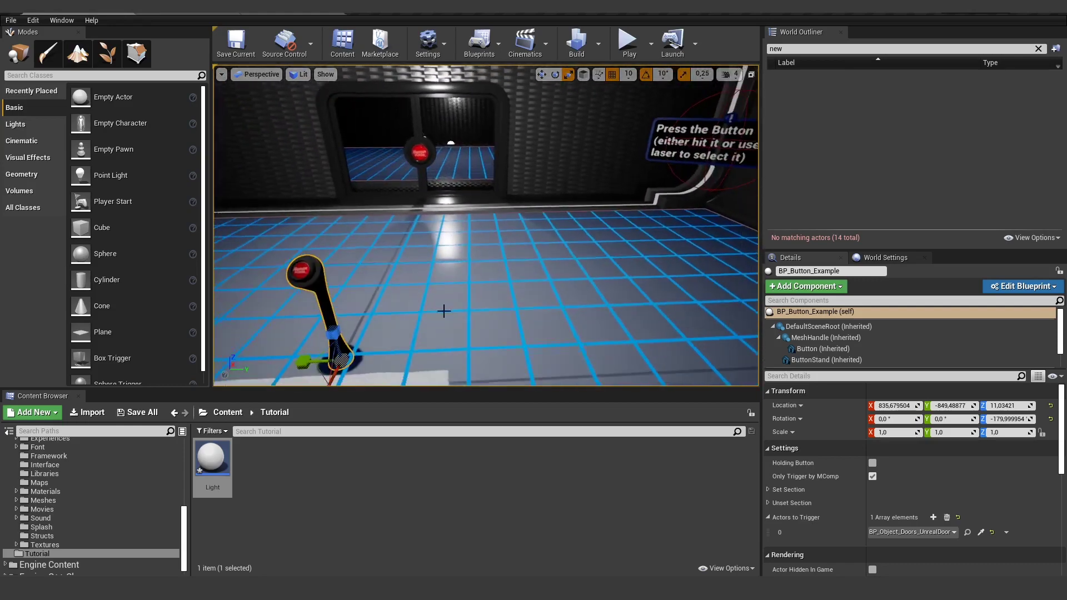
drag(216, 456, 525, 115)
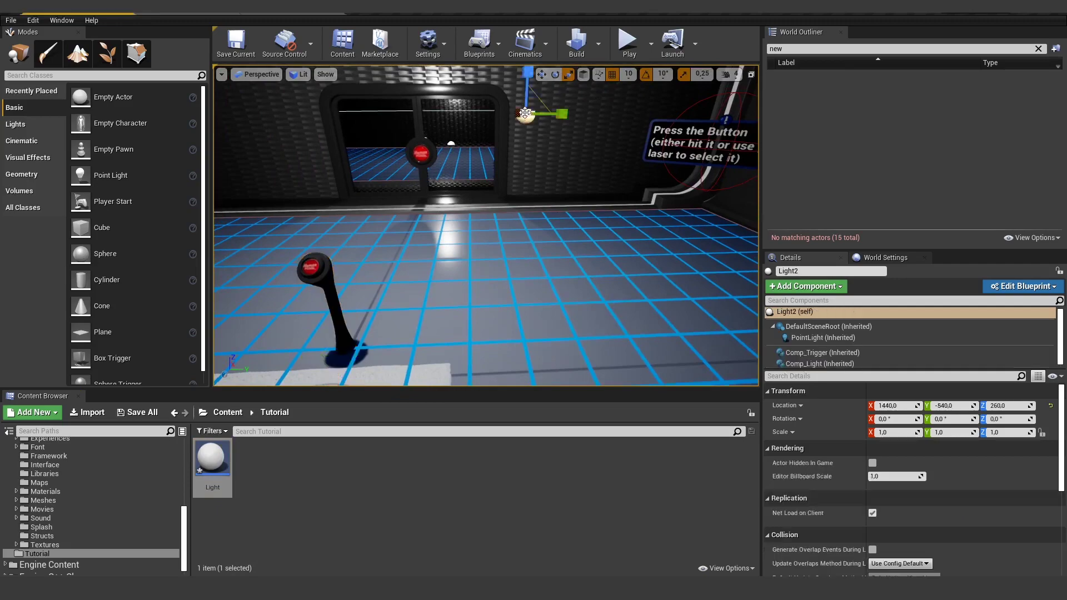
right_drag(517, 165, 527, 158)
right_drag(535, 243, 535, 243)
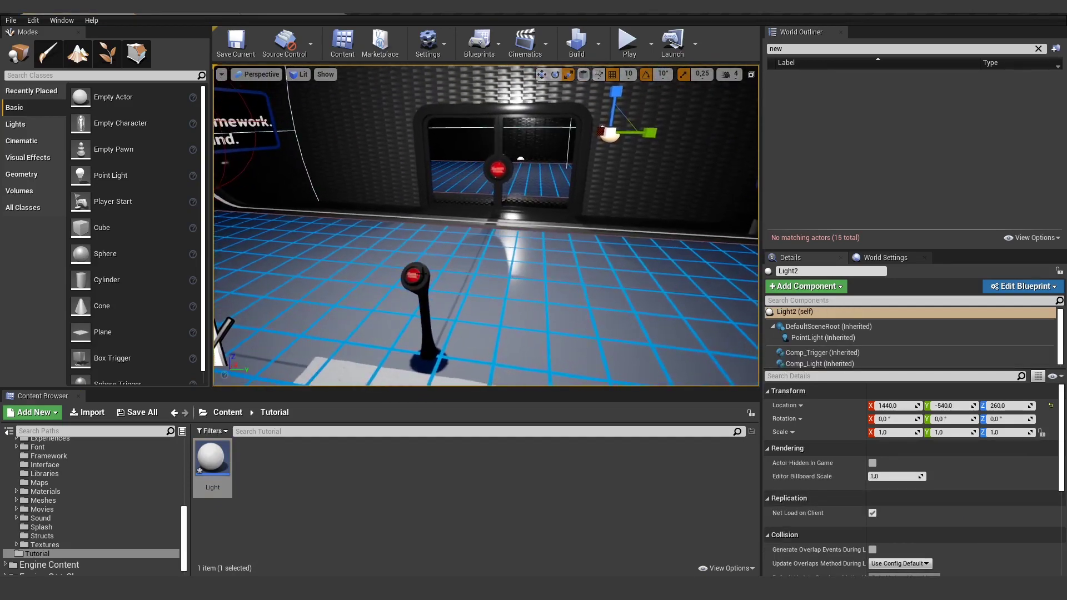
Add a second Actors to Trigger entry on BP_Button_Example and assign the placed Light2 actor to it
click(425, 320)
right_drag(522, 298, 521, 298)
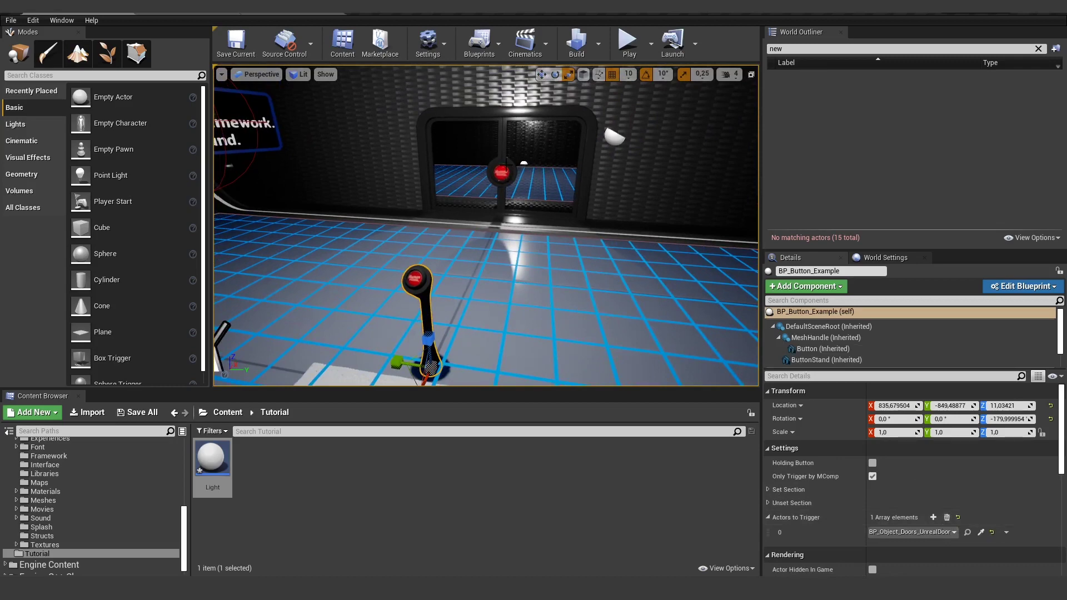
click(934, 518)
click(976, 547)
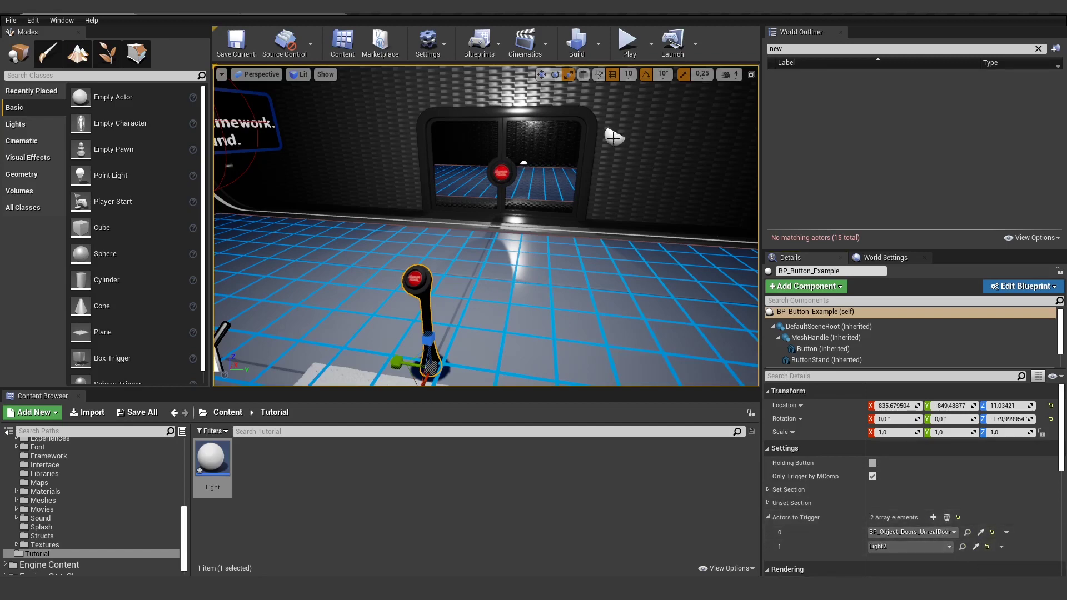
click(615, 137)
Play the level, toggle the button repeatedly to test the light and door, and stop the simulation
click(630, 43)
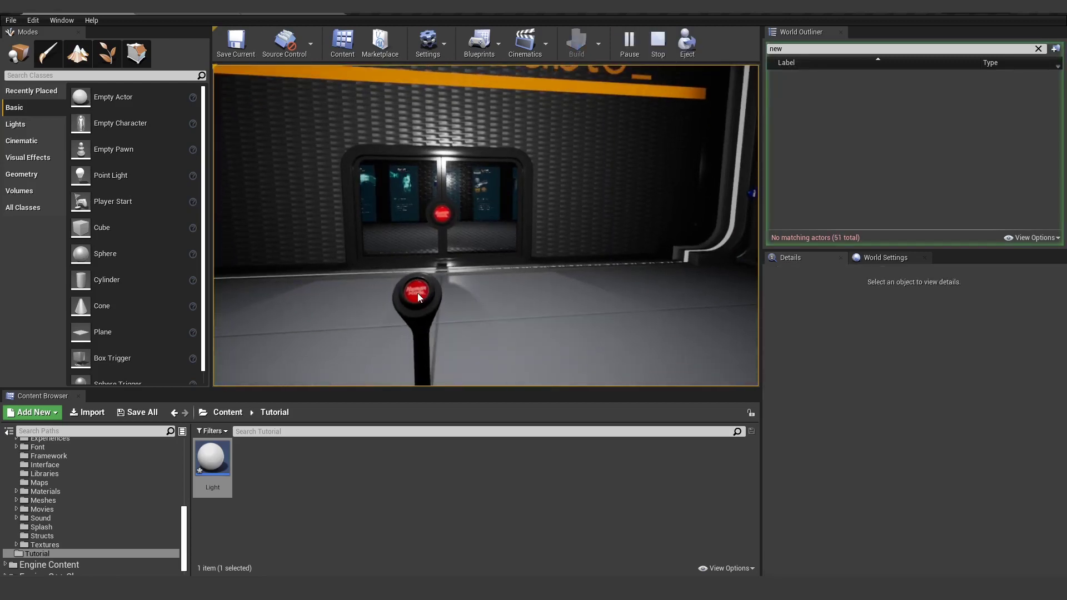
click(418, 293)
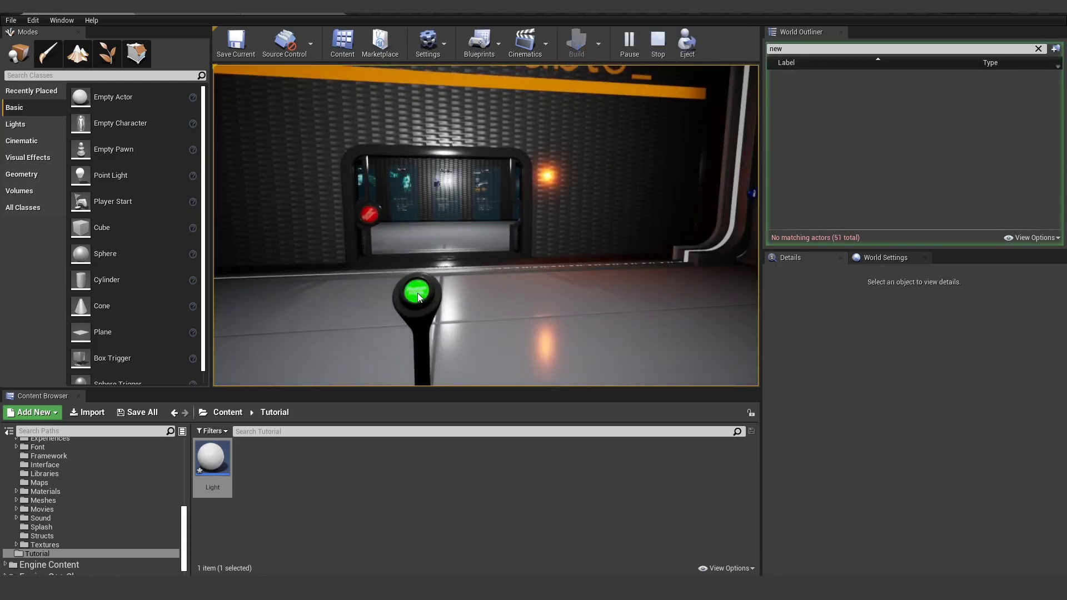
click(418, 292)
click(418, 293)
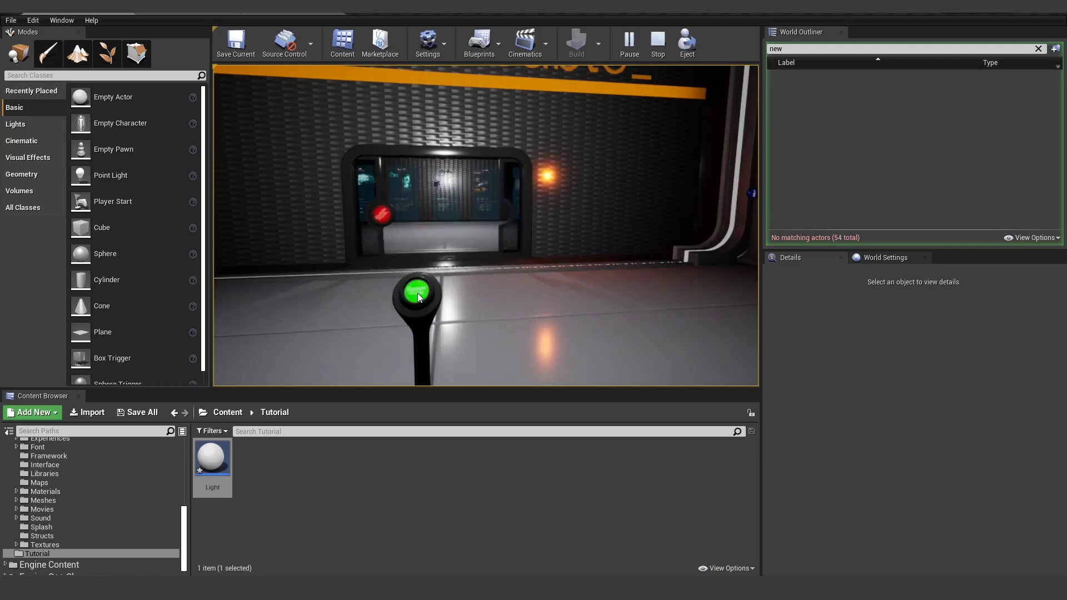
click(418, 293)
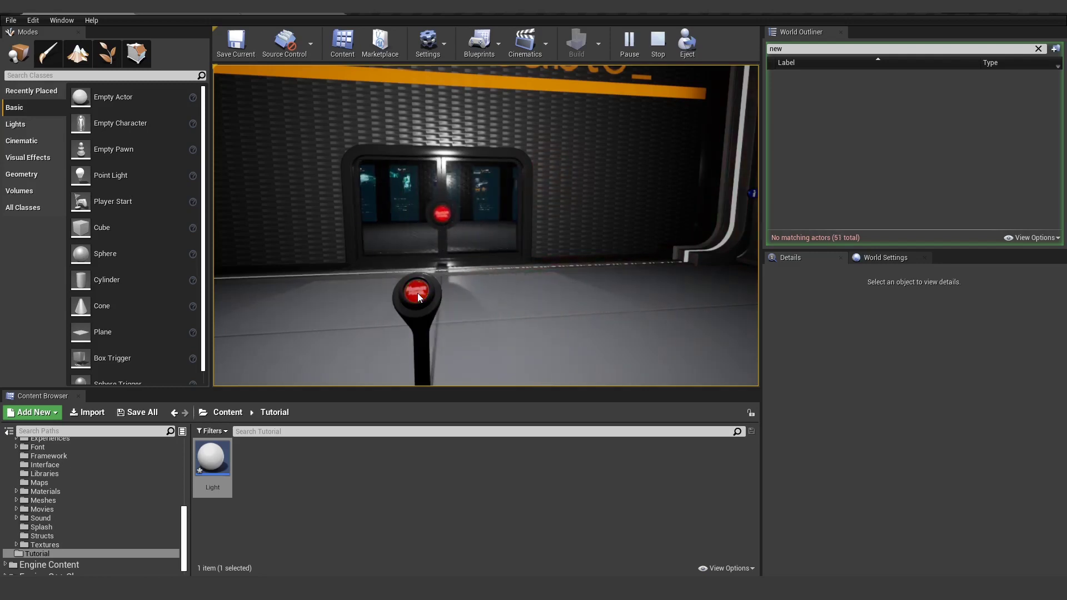
click(418, 292)
click(418, 292)
click(418, 293)
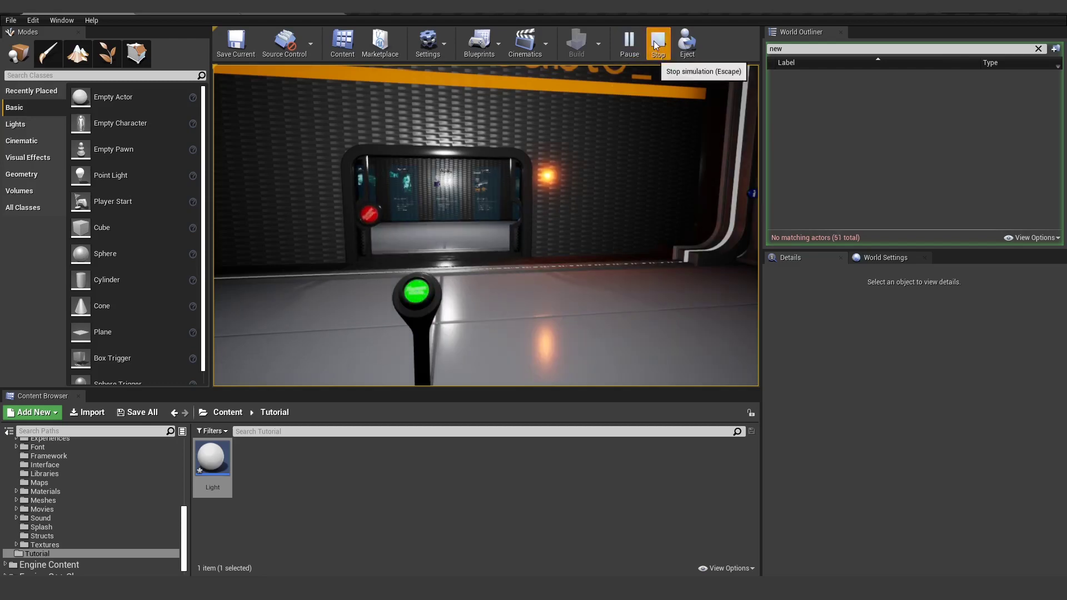
click(657, 45)
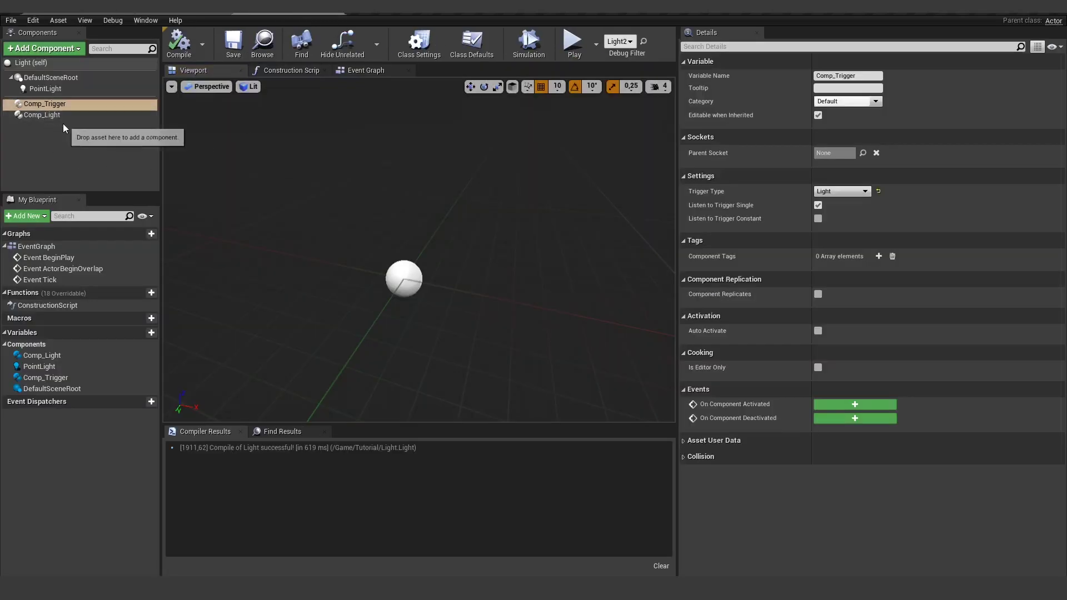
Set the Transition Duration of Comp_Light to 1 and compile the Light blueprint
click(41, 116)
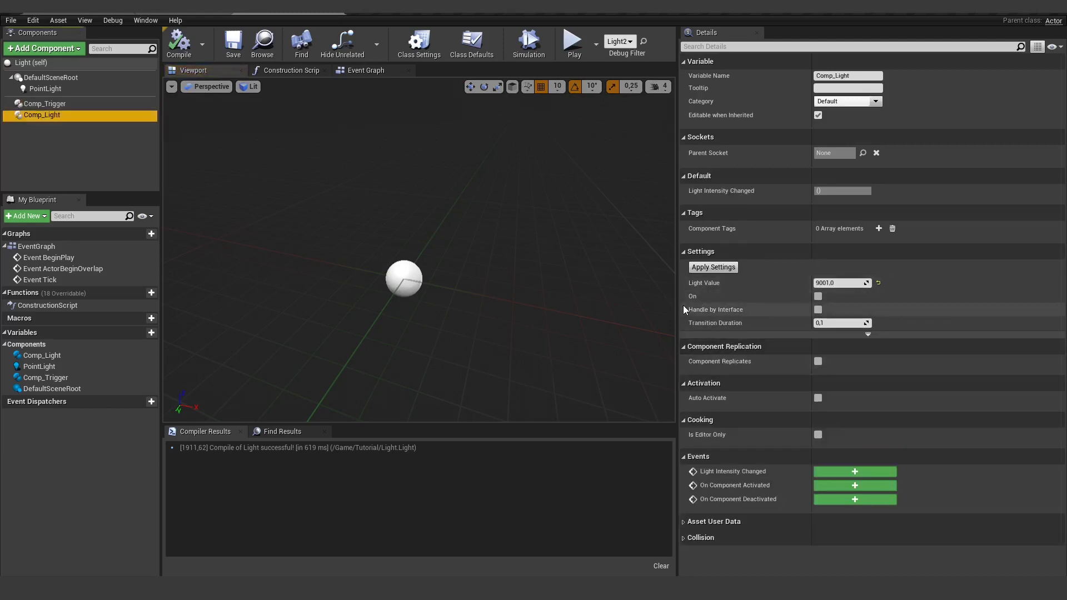
click(834, 321)
text(1)
key(Return)
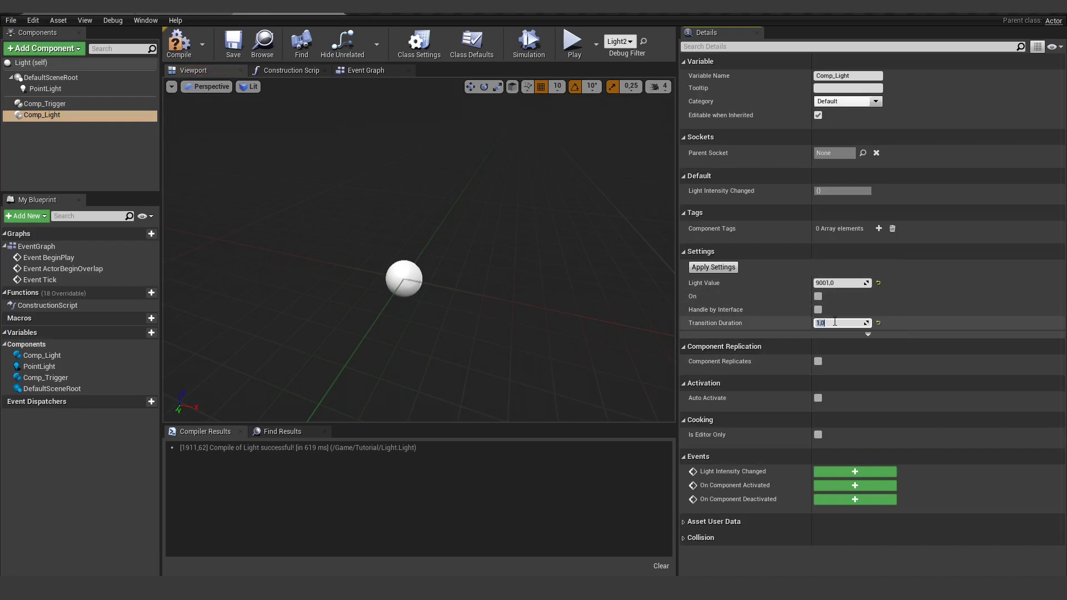
click(177, 43)
Return to the level editor and widen the viewport at the expense of the World Outliner and Details area
click(87, 12)
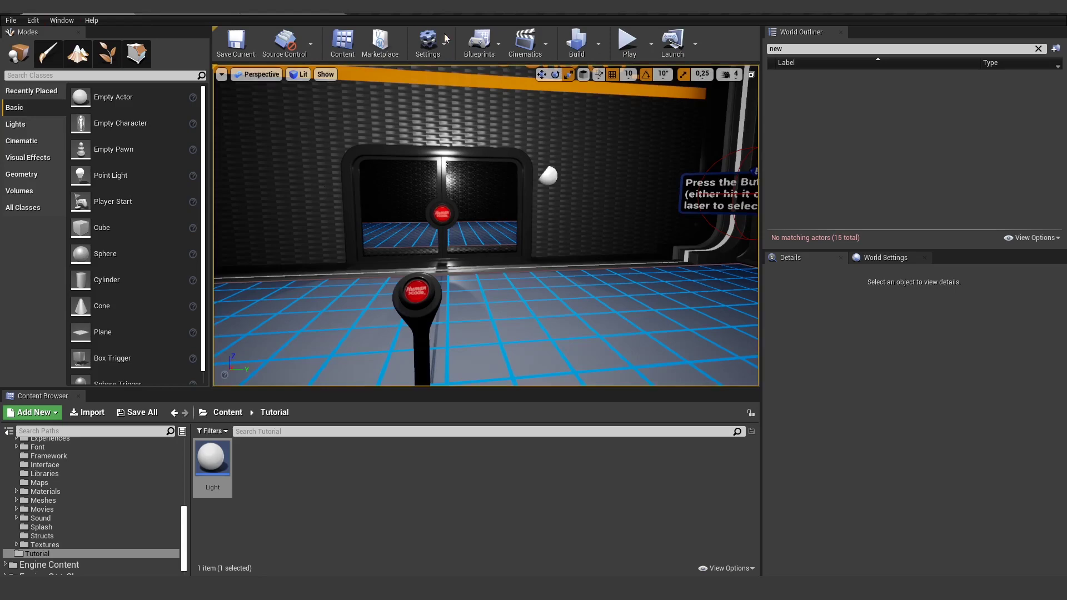
click(567, 74)
drag(764, 149, 875, 149)
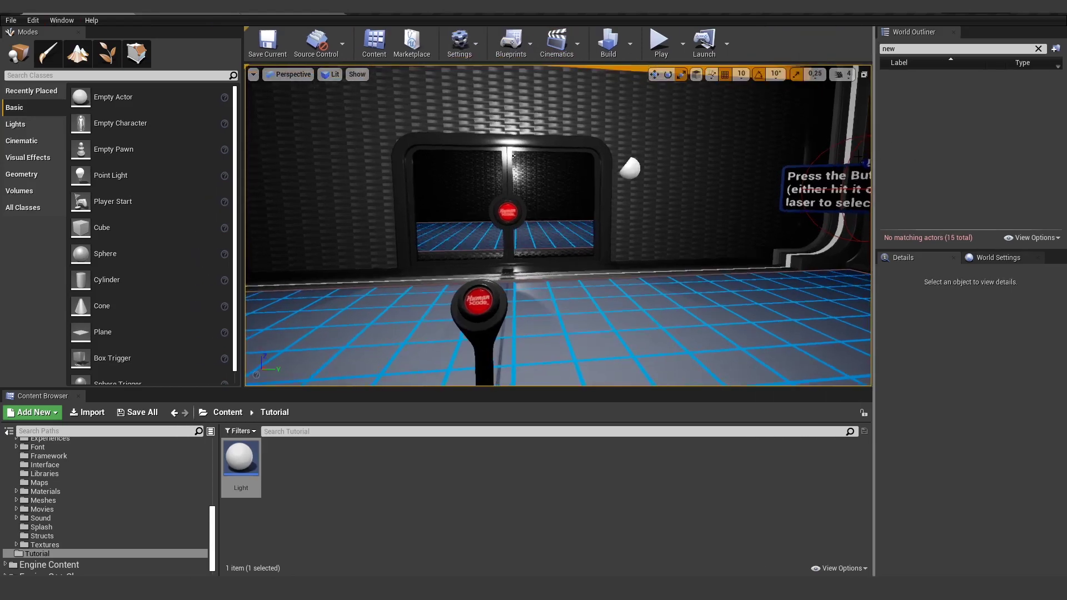
Play the level, free the mouse cursor, toggle the front button several times to test the light's fade, and end the simulation
click(661, 47)
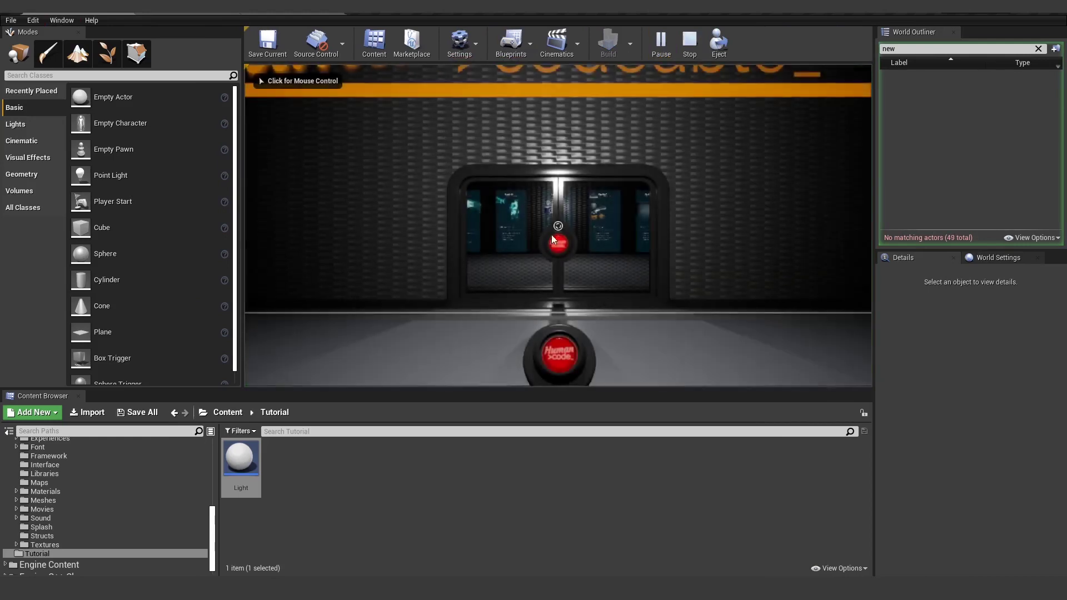
click(553, 239)
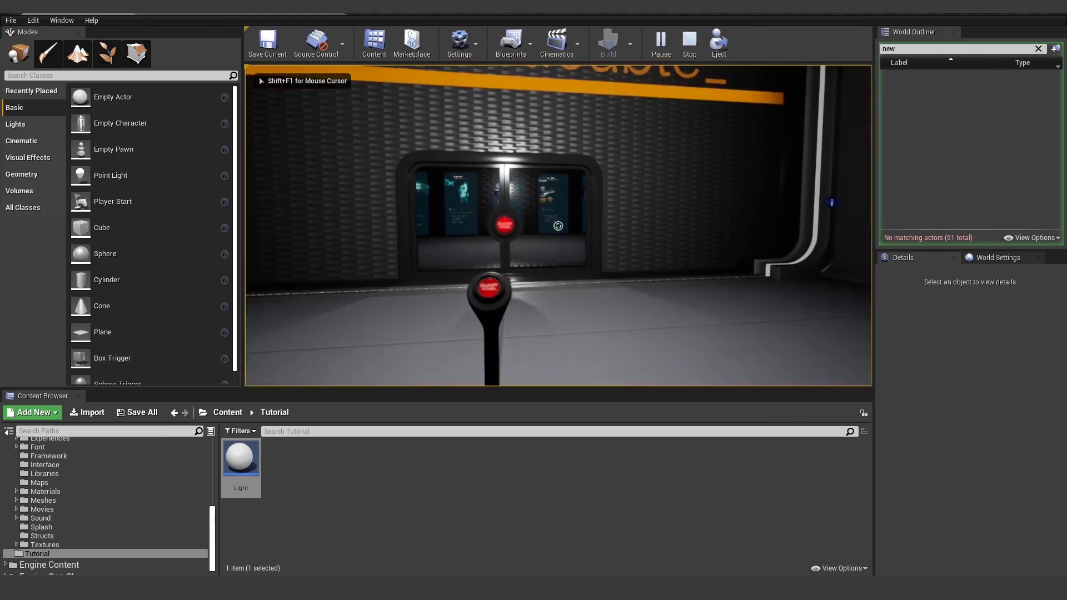
key(shift+F1)
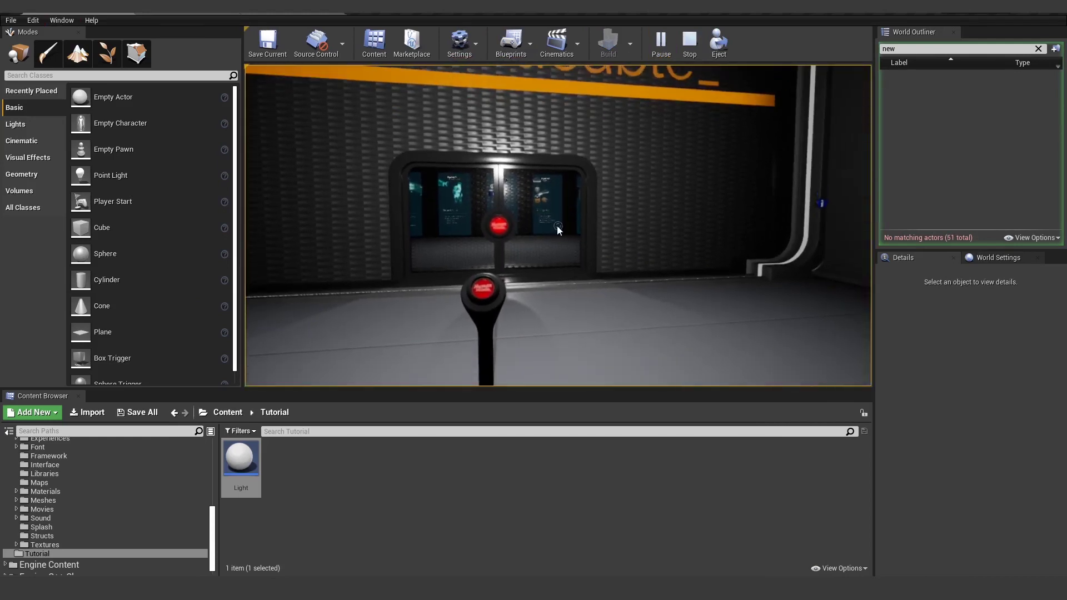
click(482, 290)
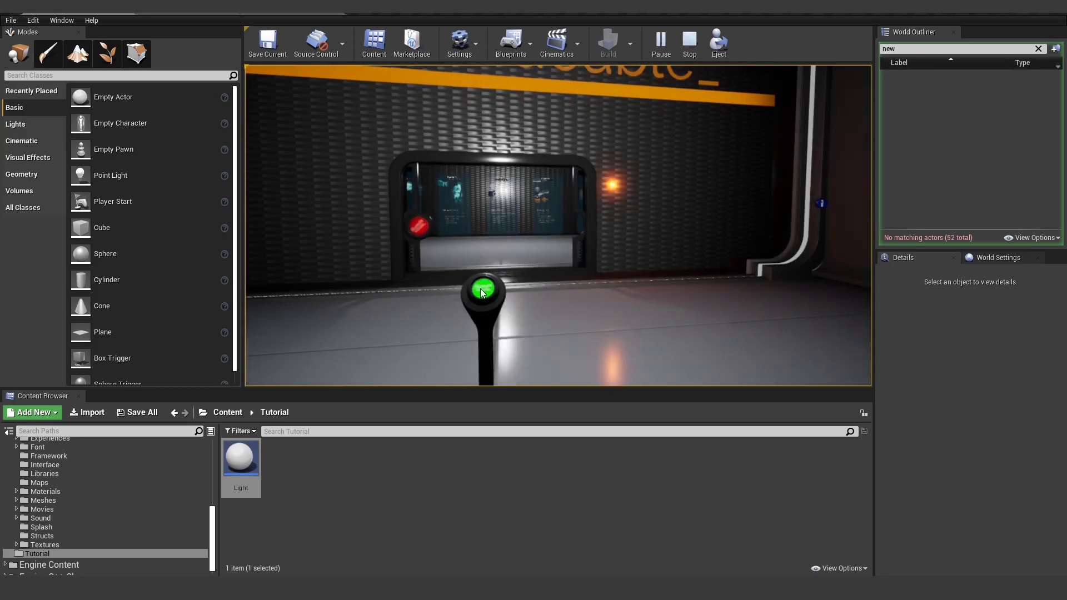
click(481, 290)
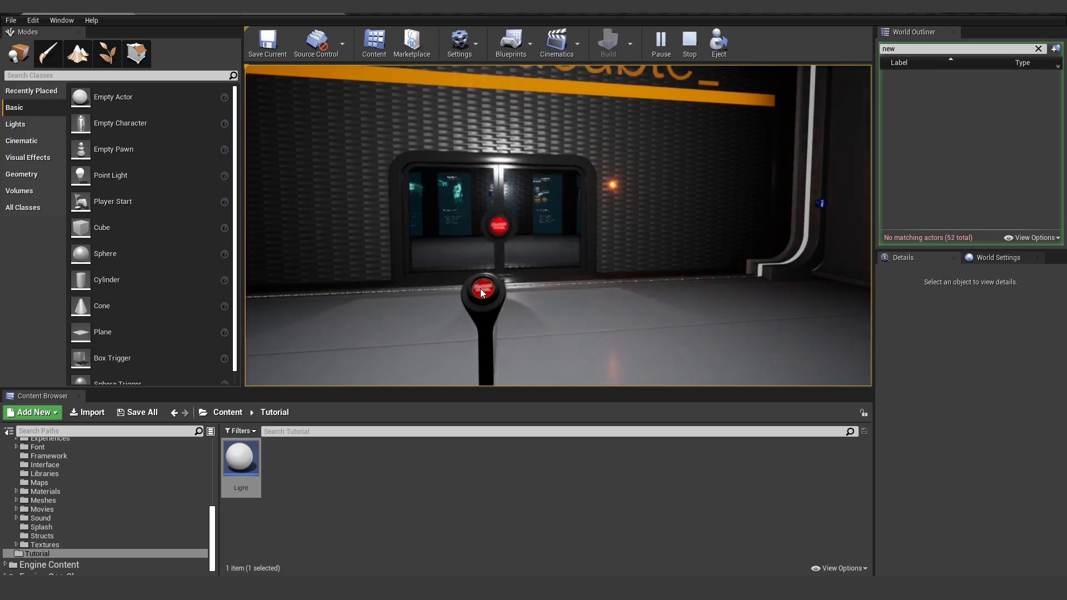
click(482, 289)
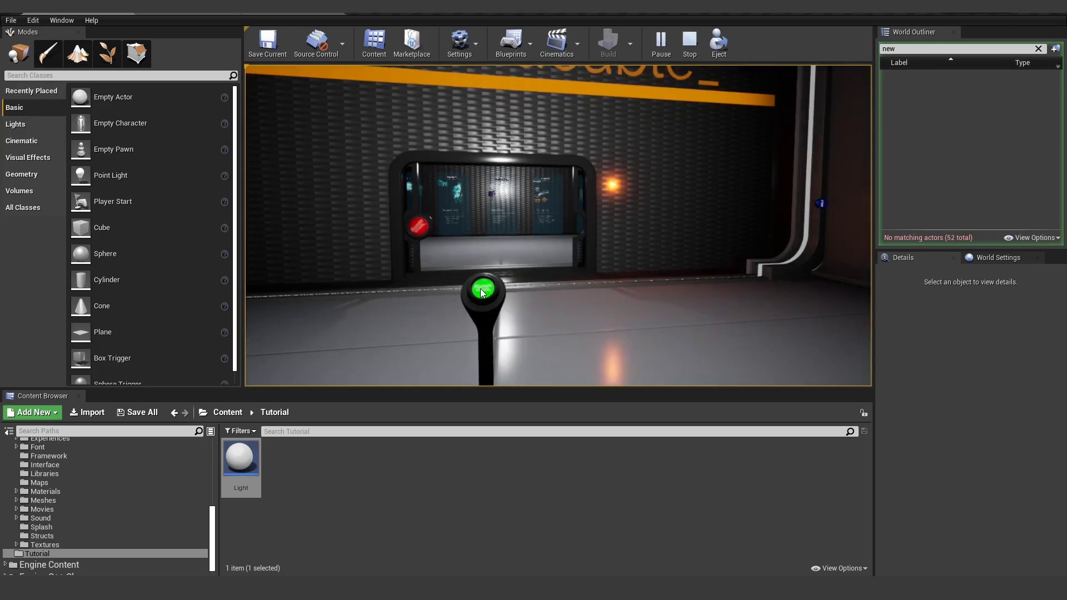
click(482, 289)
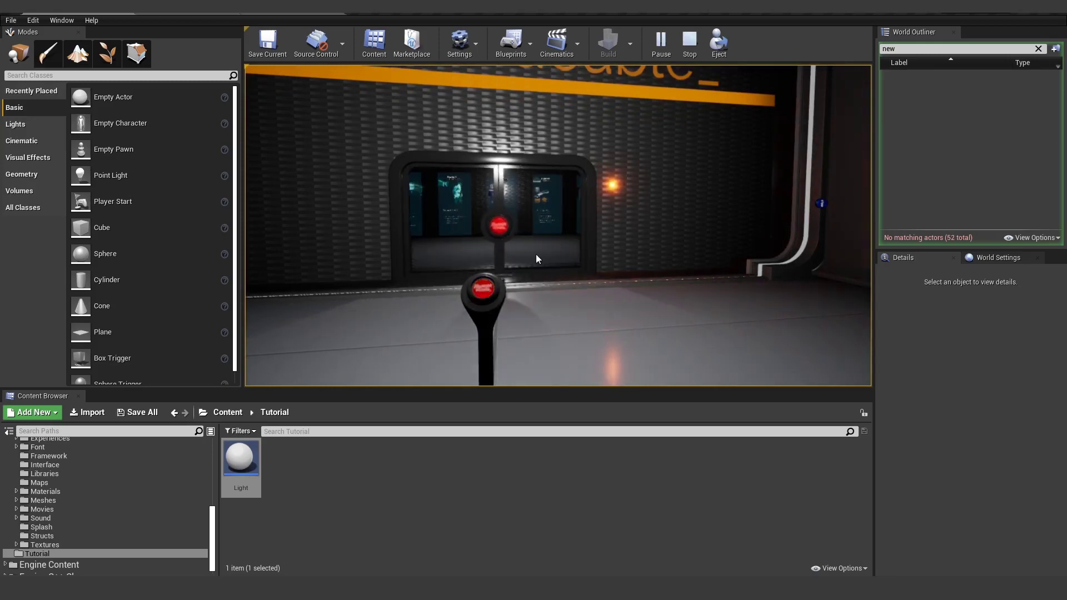
key(Escape)
Duplicate the Light2 actor along the wall to the opposite side of the door
click(610, 184)
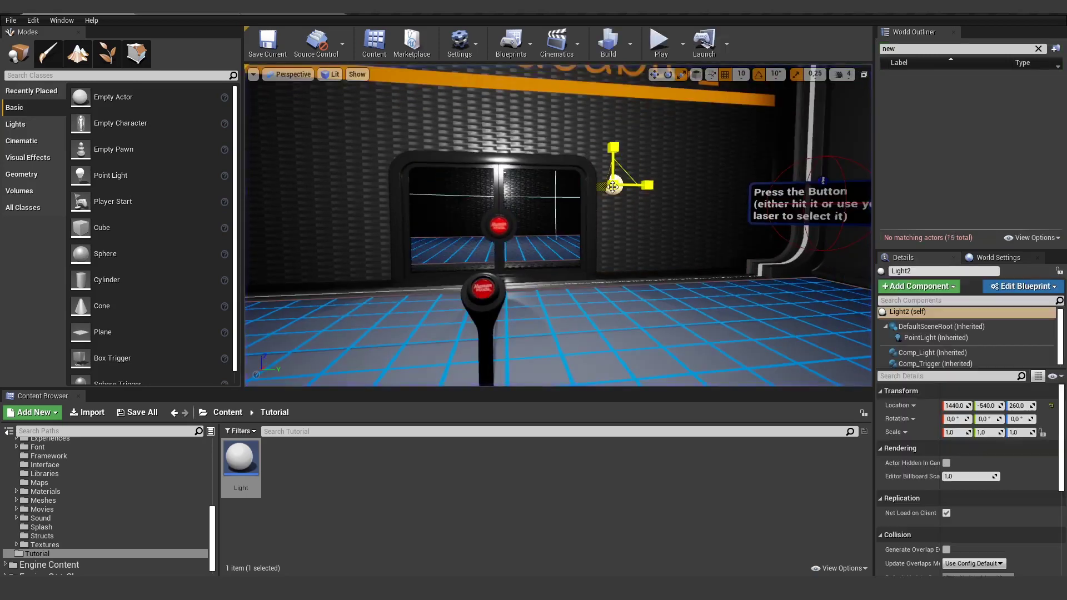
right_drag(610, 184, 581, 184)
alt+drag(739, 182, 482, 181)
right_drag(481, 181, 496, 182)
Add a third Actors to Trigger entry on BP_Button_Example and assign the duplicated light Light3 to it
click(529, 280)
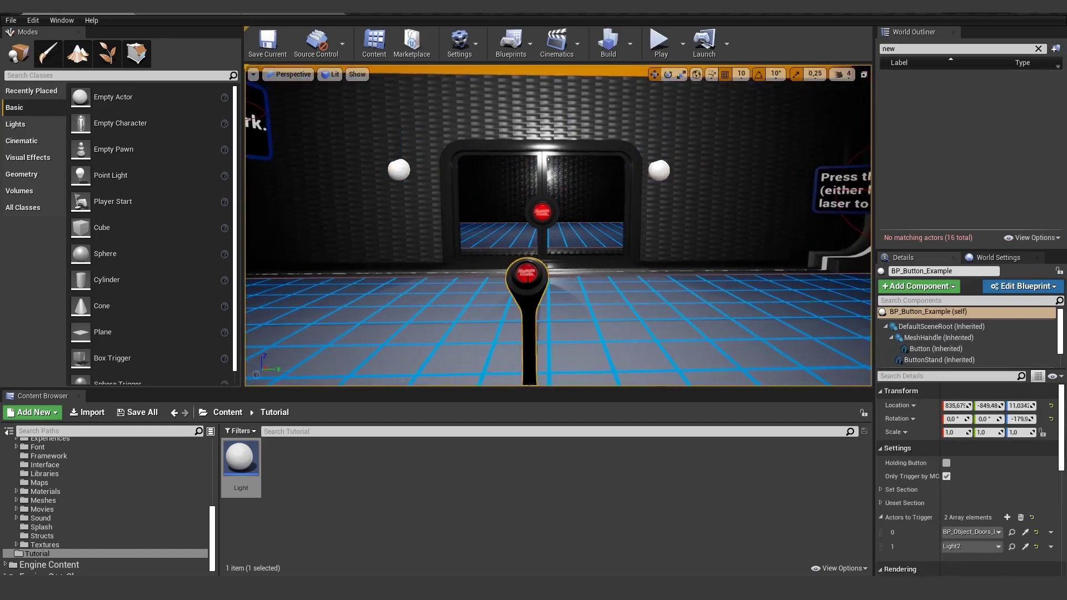
click(1007, 518)
scroll(1017, 514, down, 2)
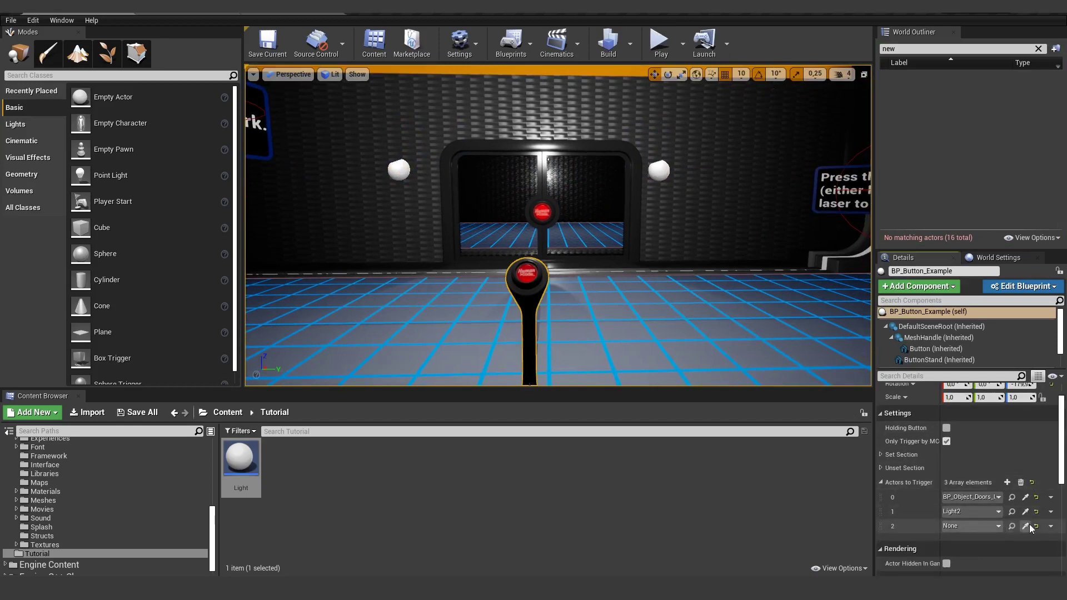
click(1026, 526)
click(402, 162)
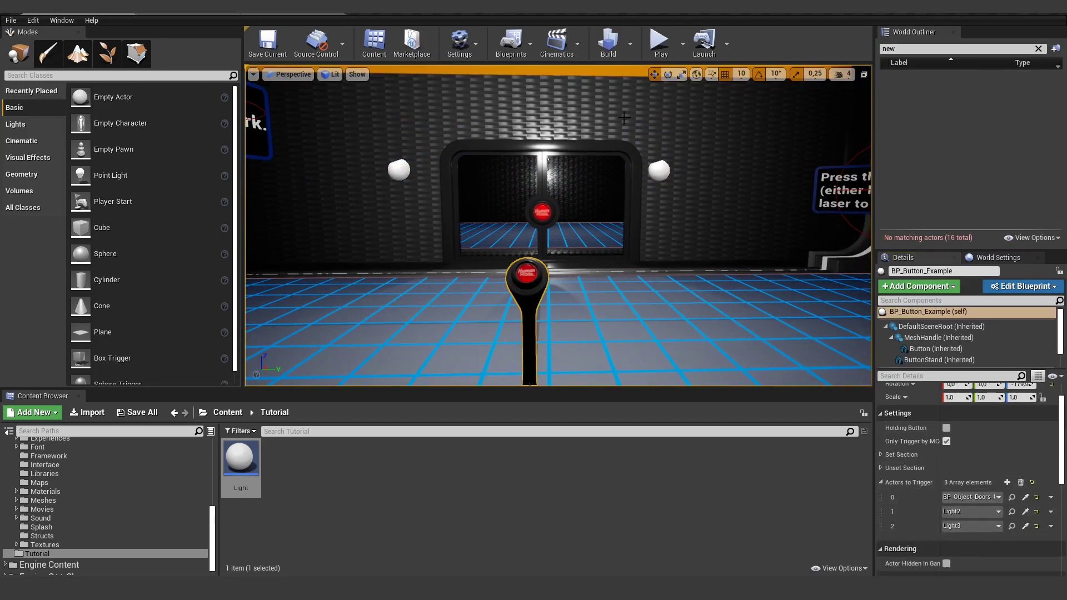
Play the level, toggle the button to test both wall lights with the door, and stop the simulation
click(659, 42)
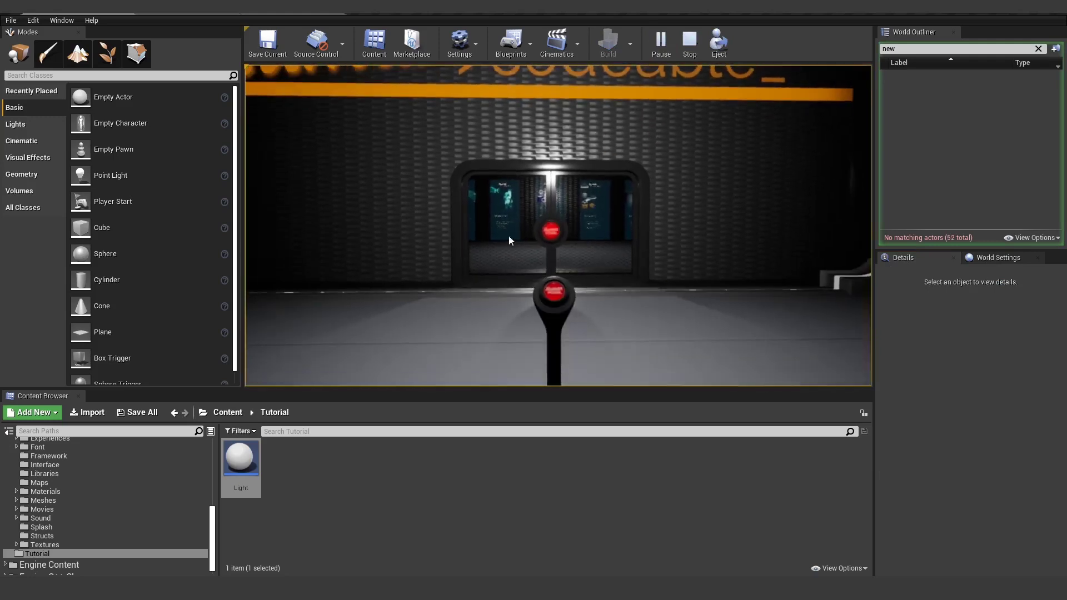
click(552, 293)
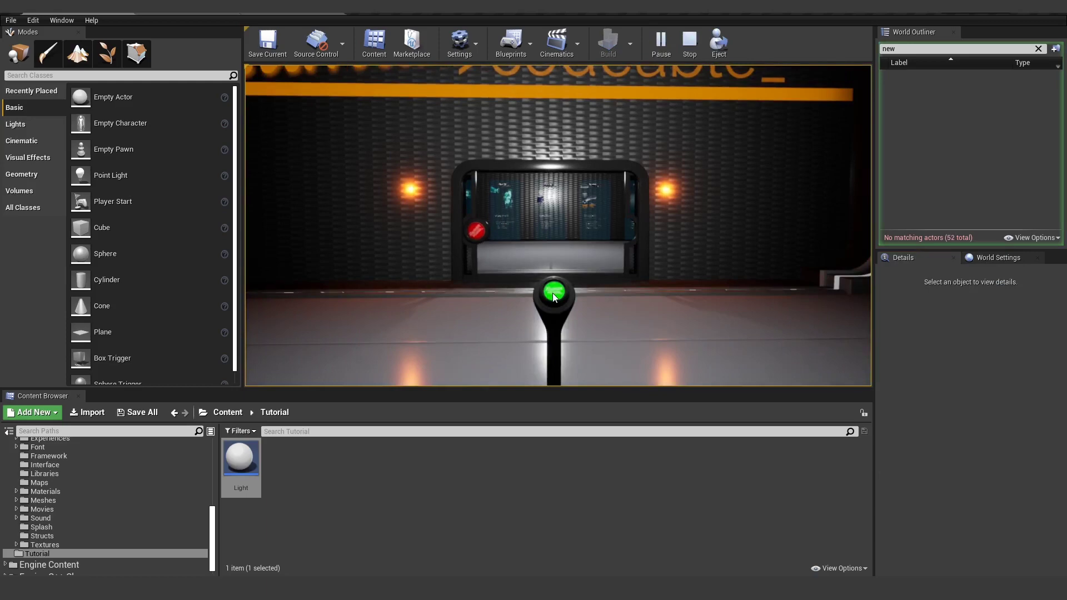
click(553, 292)
click(553, 292)
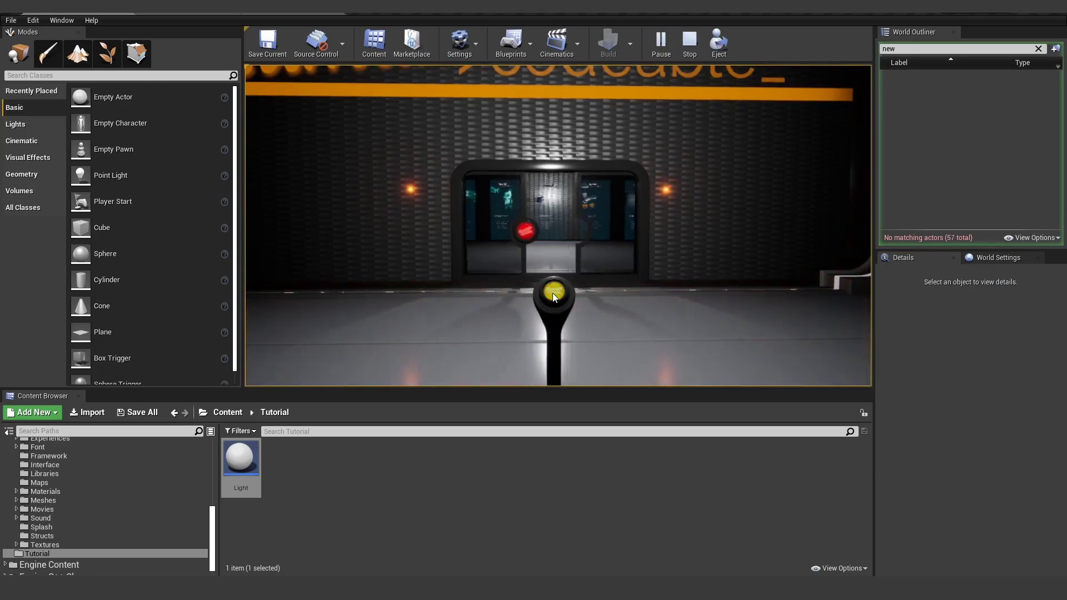
click(690, 41)
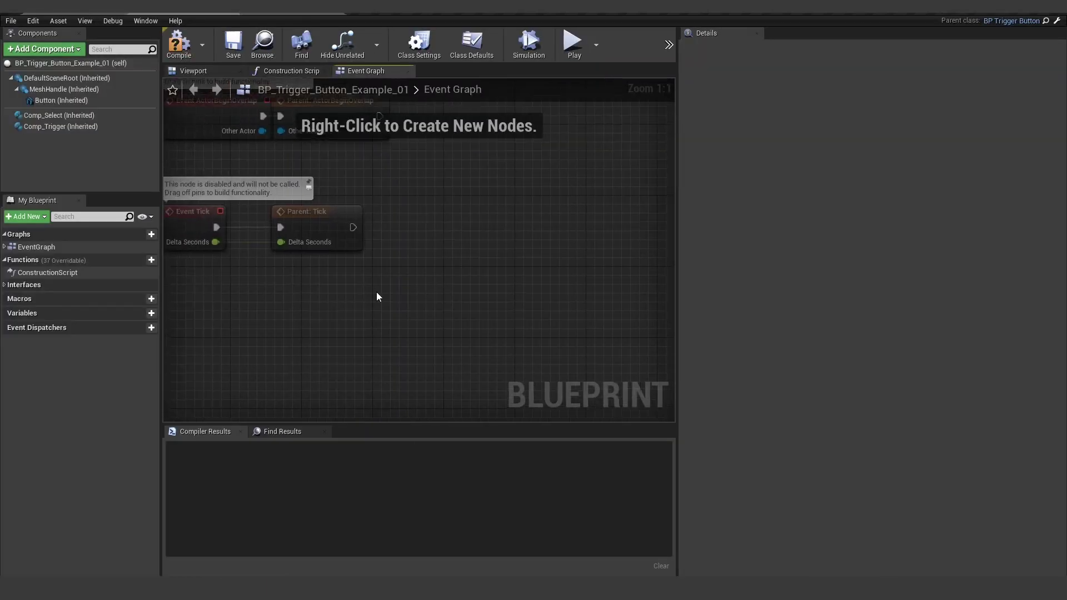
Create an Actor blueprint named Cubemagic in the Tutorial folder and open it for editing
click(267, 14)
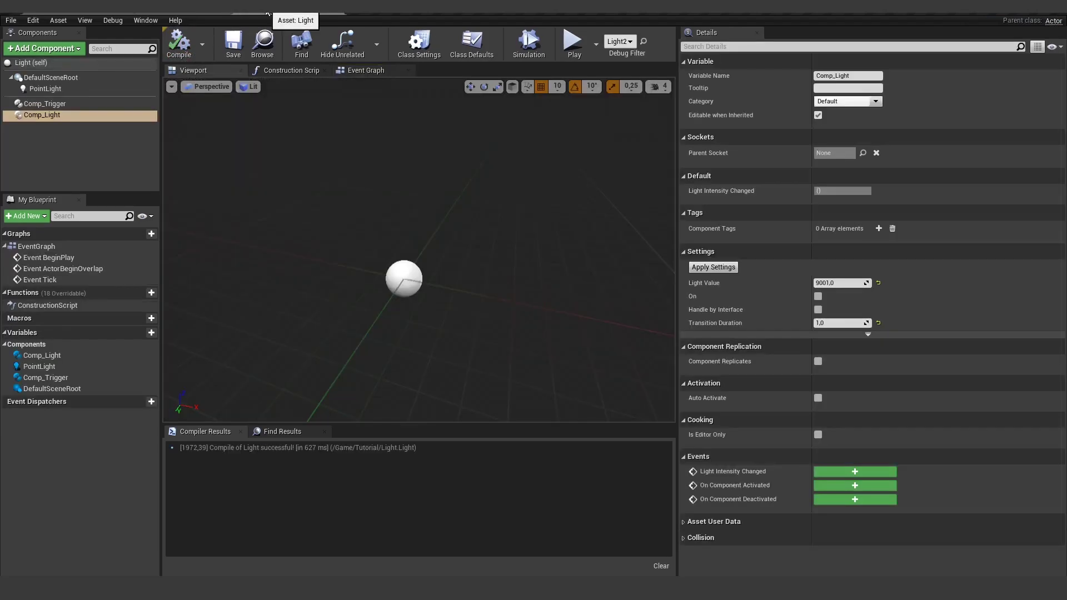
click(83, 13)
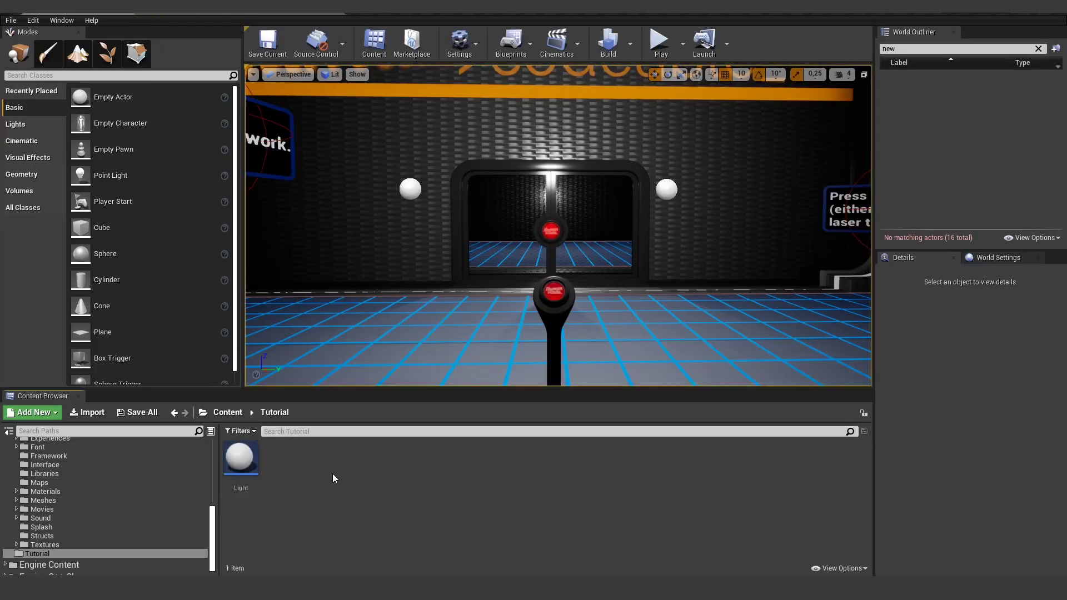
right_click(303, 471)
click(349, 189)
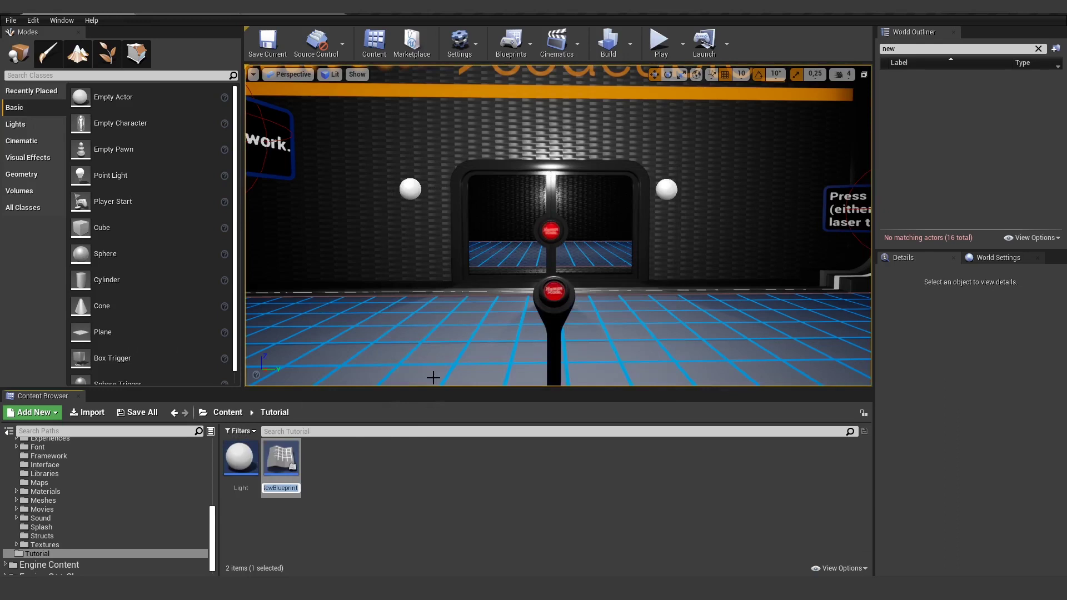
text(Cubemagic)
key(Return)
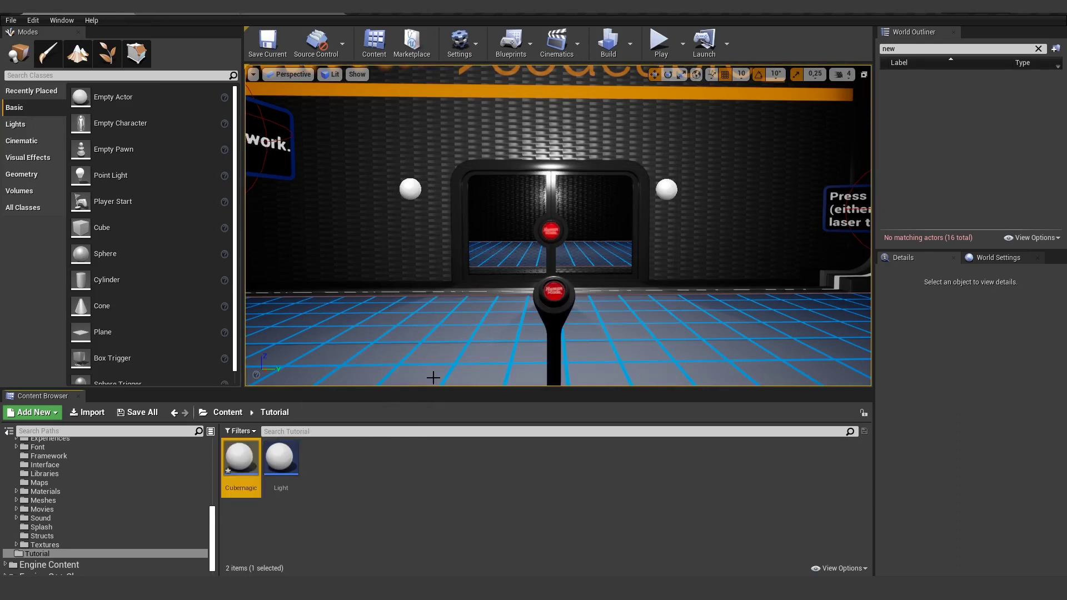
double_click(241, 459)
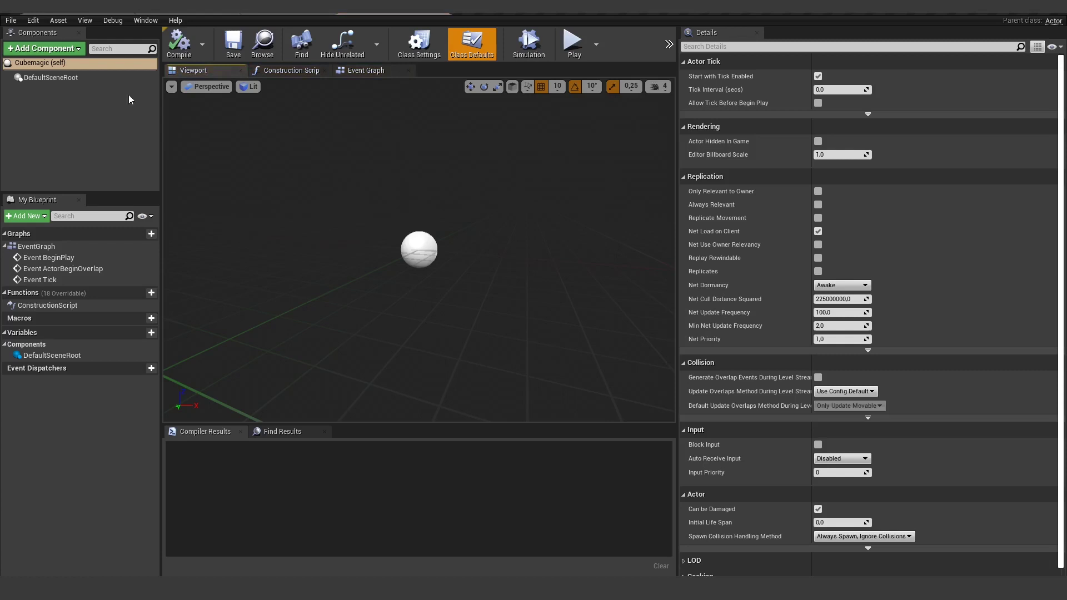
Add a Cube component to the Cubemagic blueprint under its default scene root
click(72, 50)
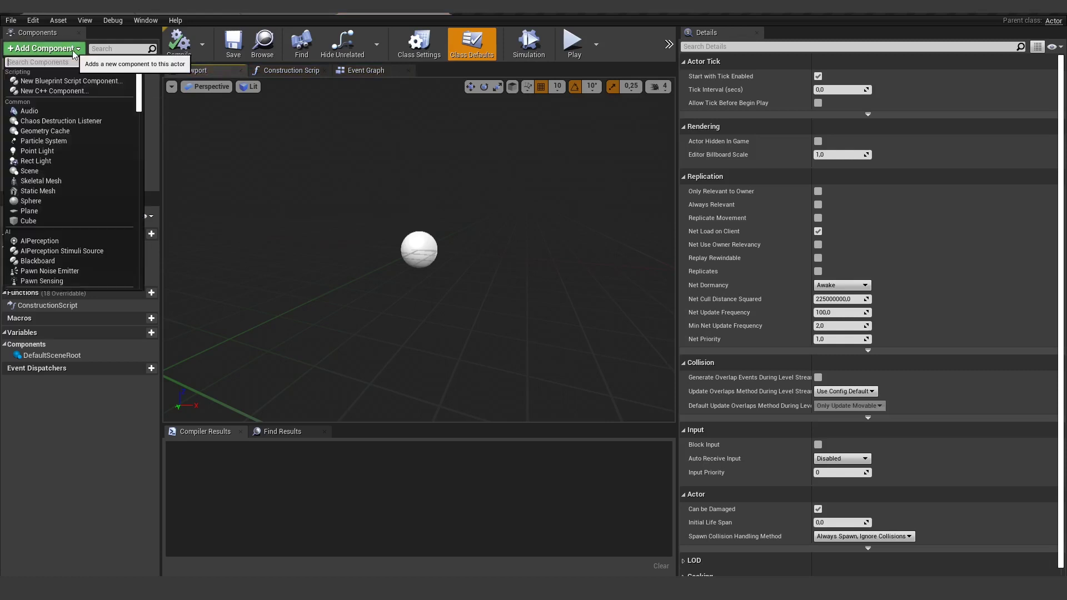
click(33, 222)
click(48, 179)
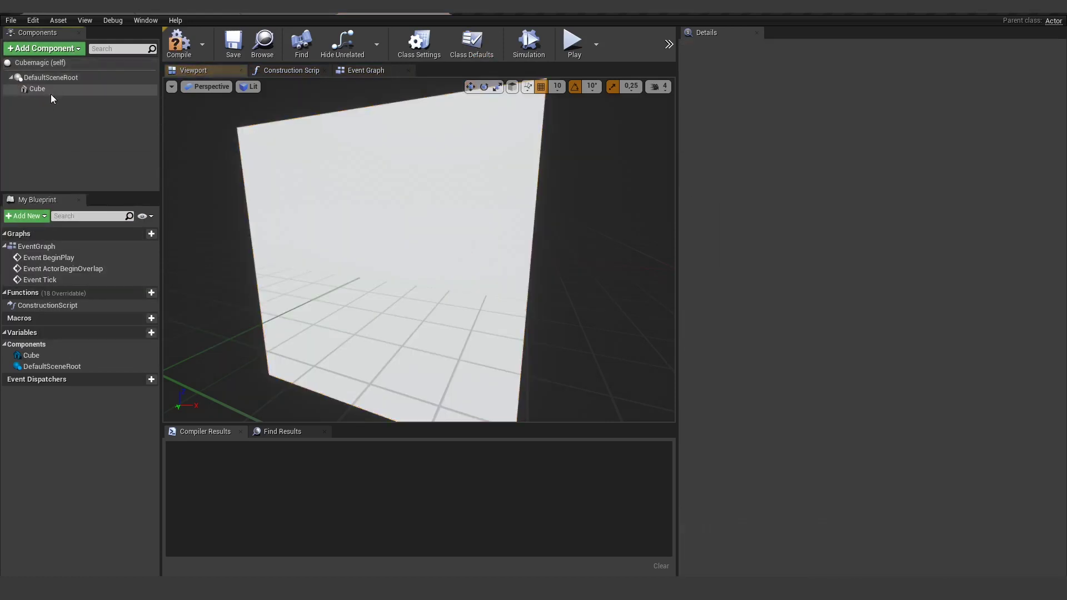
Lock the Cube component's scale proportions, set its scale to 0.42 on all axes, and compile the blueprint
click(41, 91)
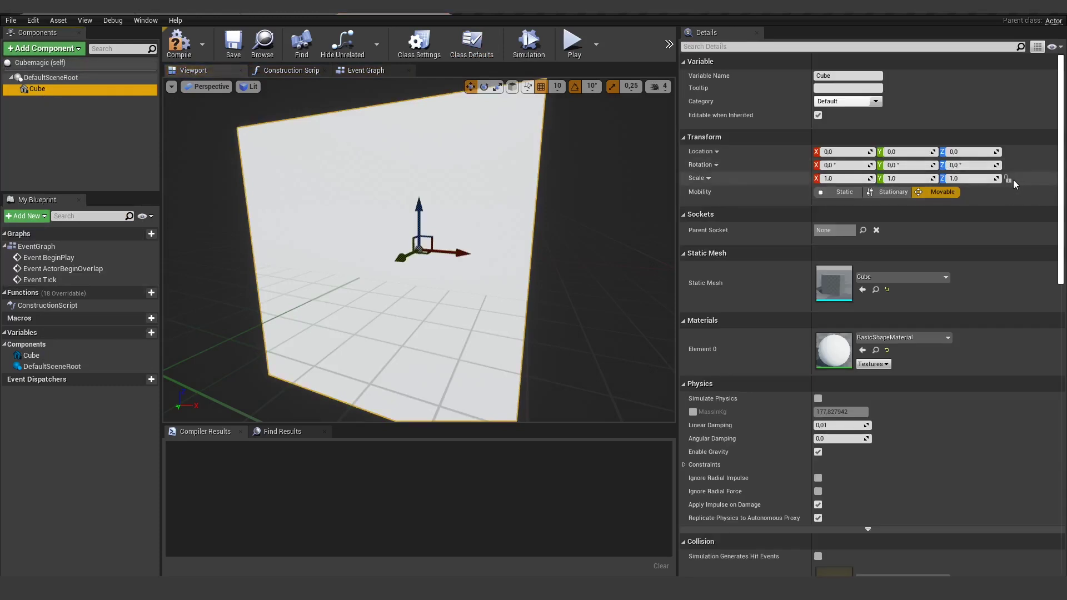
click(856, 179)
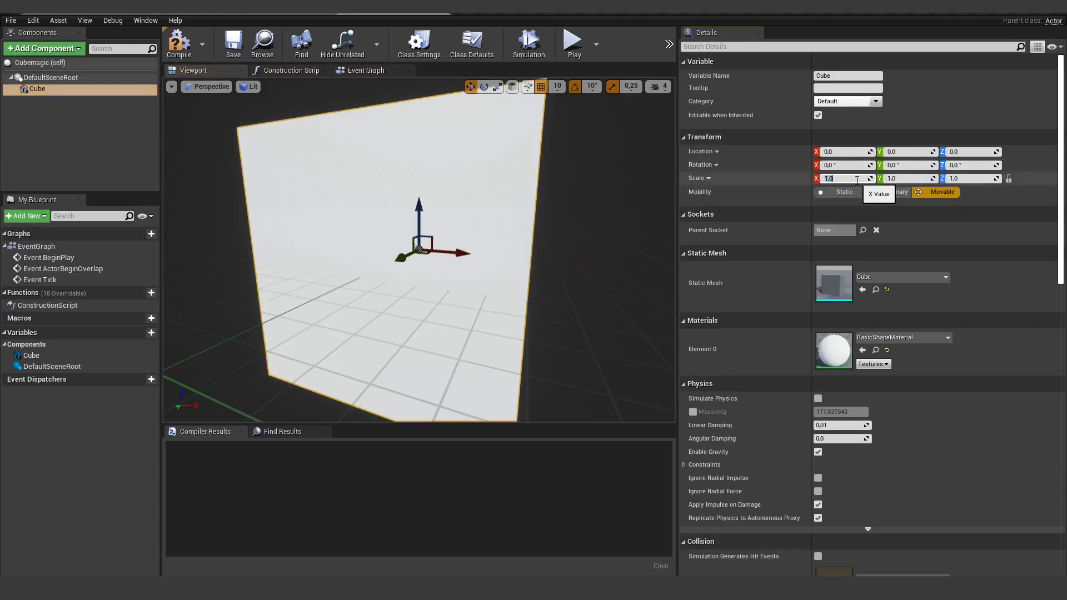
text(,4)
key(Return)
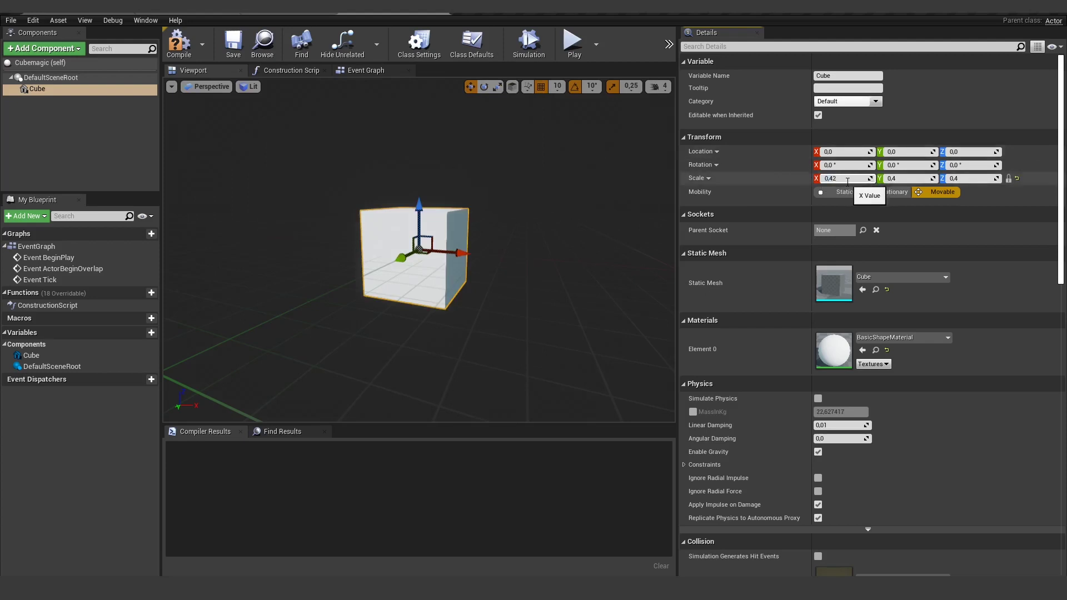
text(2)
key(Return)
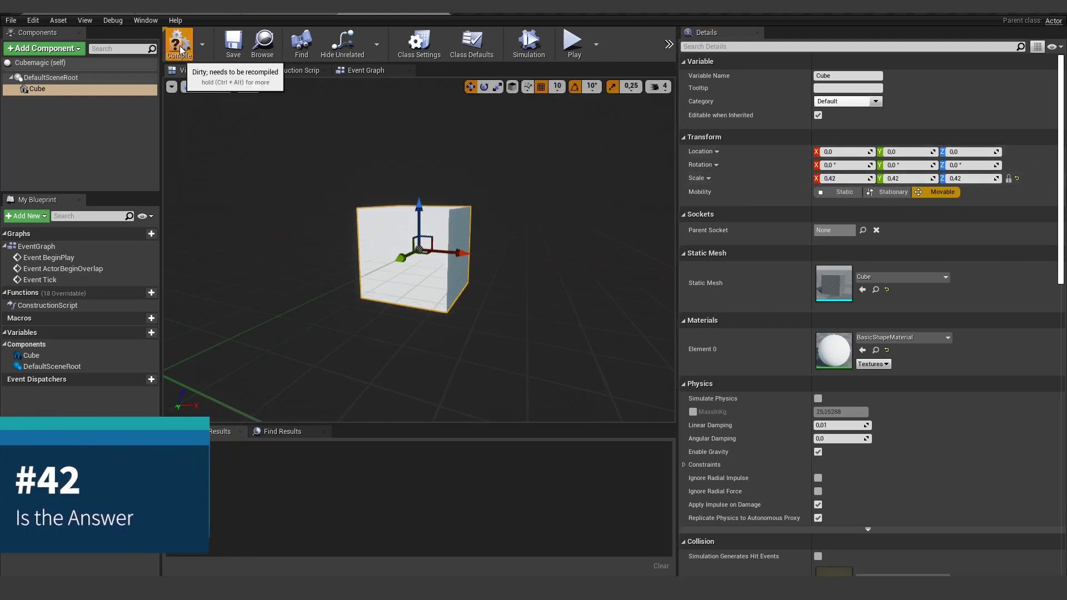
click(179, 50)
Add a Comp_Trigger component to Cubemagic and set its Trigger Type to Open
click(71, 53)
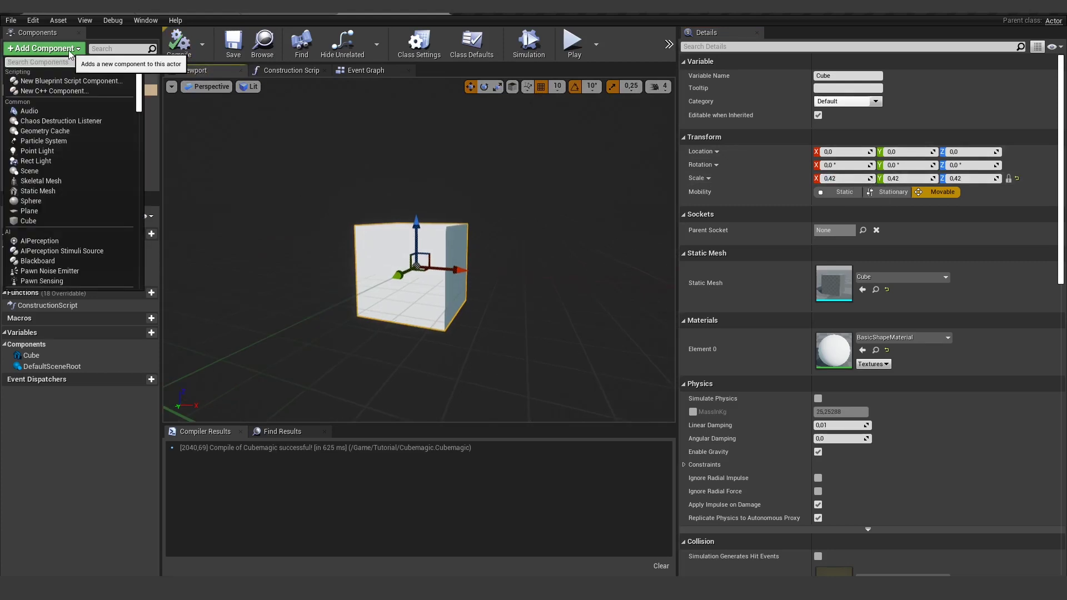
click(58, 105)
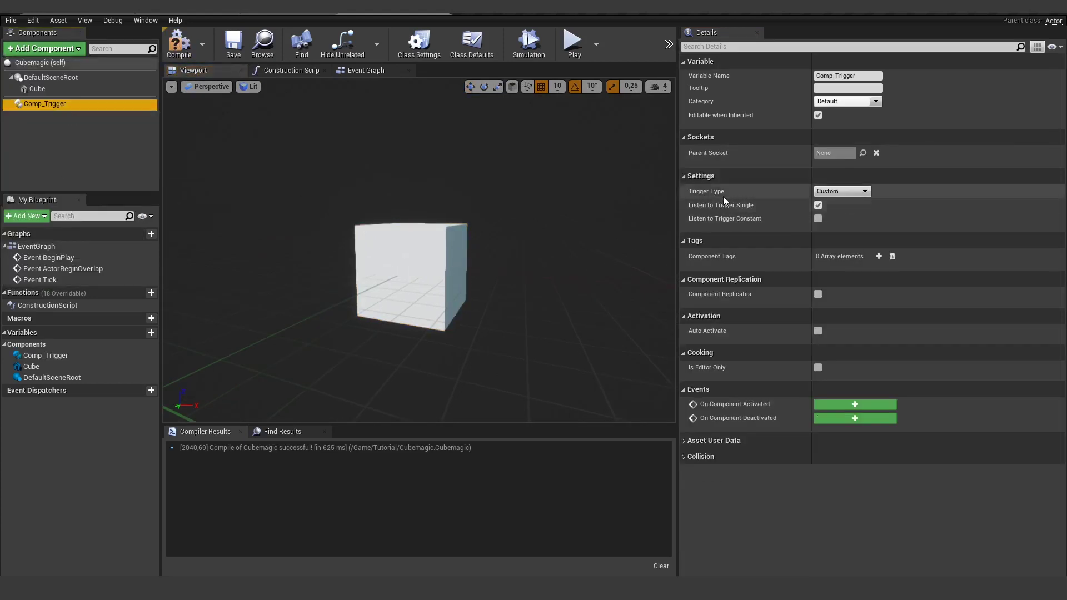
click(843, 193)
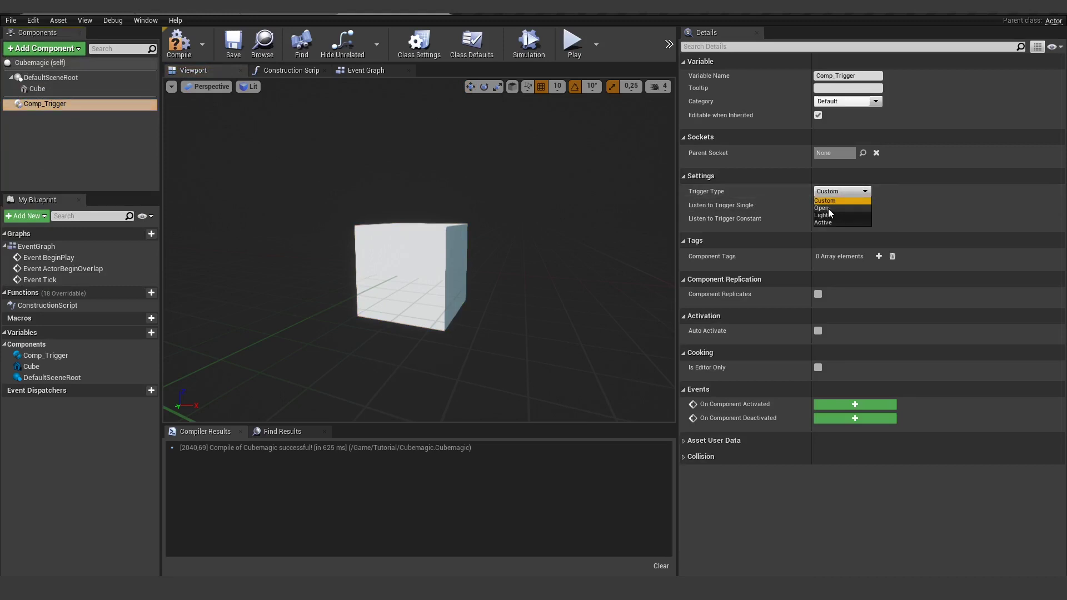
click(828, 209)
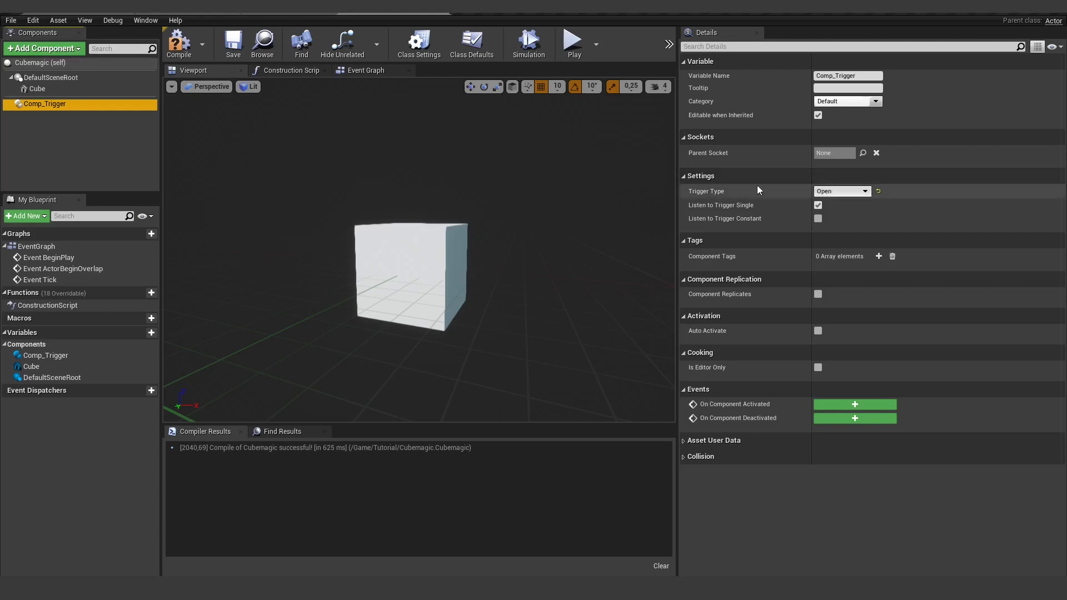
Add a Comp_Open component to the Cubemagic blueprint, keeping its default name
click(69, 50)
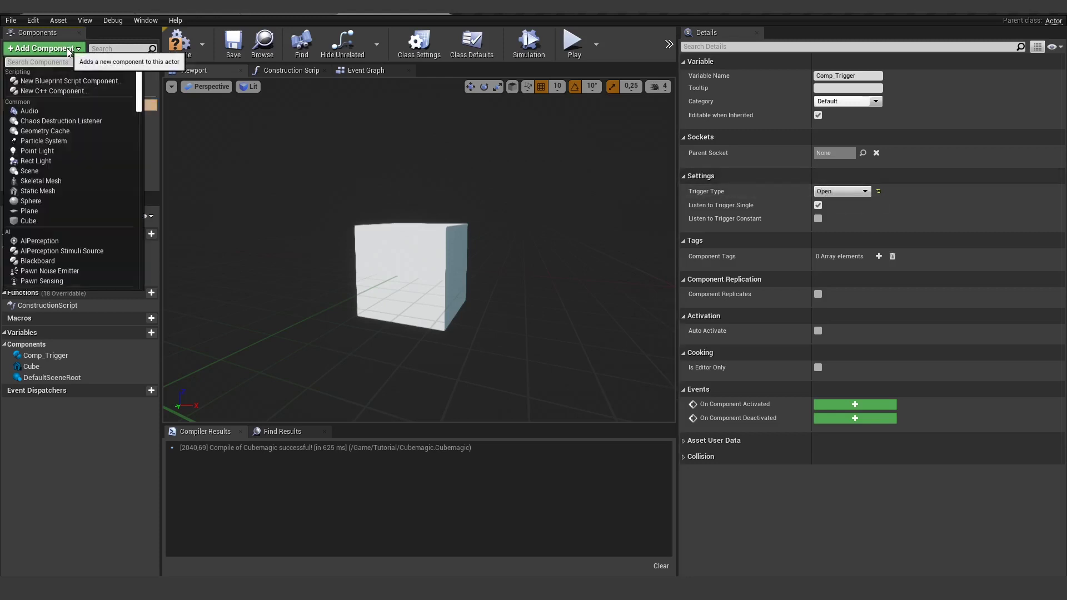
text(open)
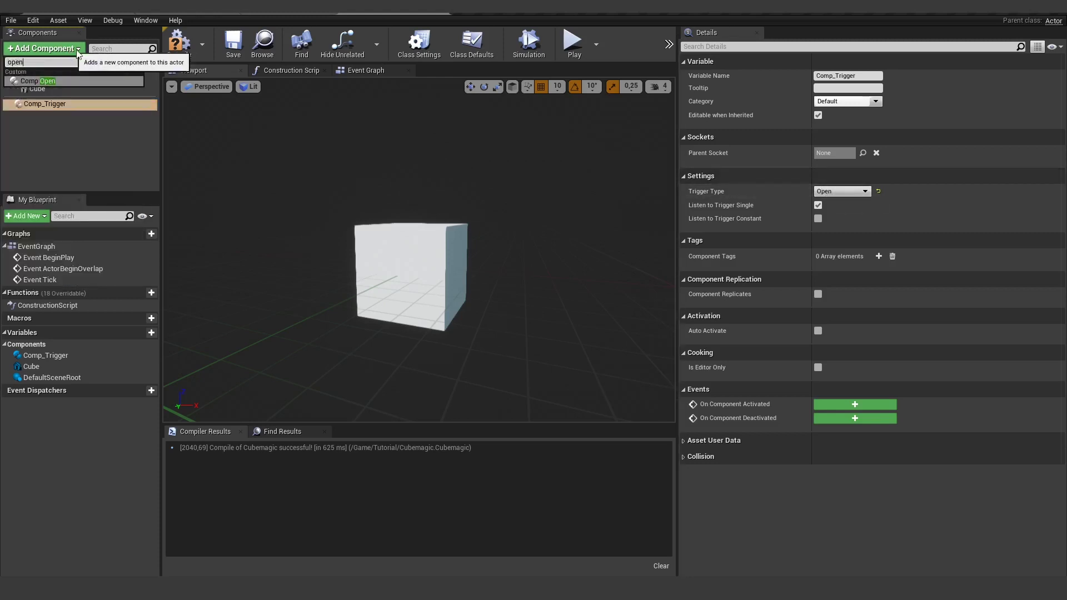
click(39, 81)
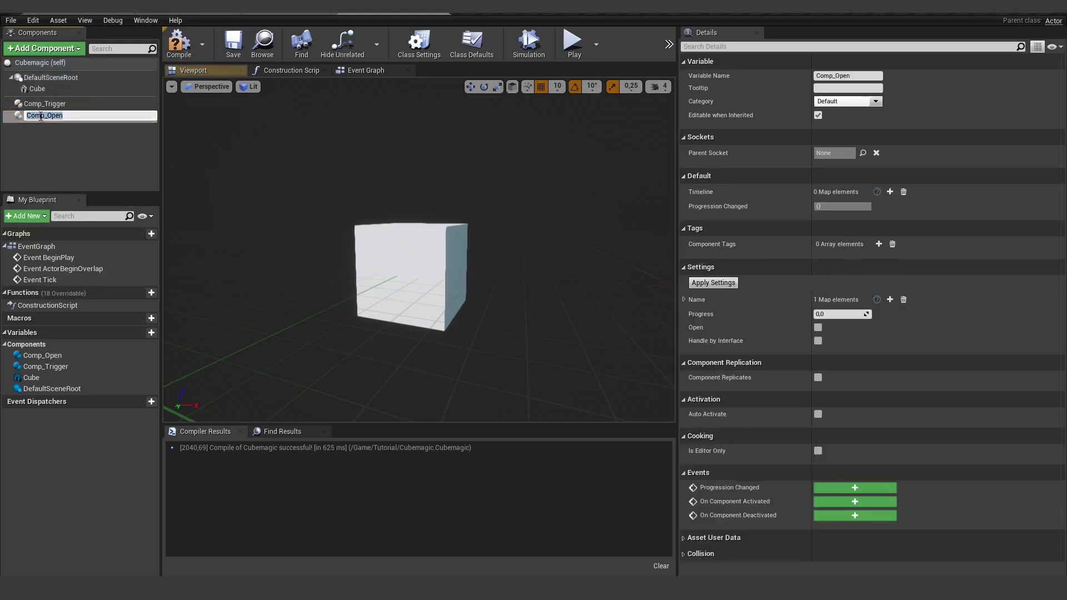
click(49, 117)
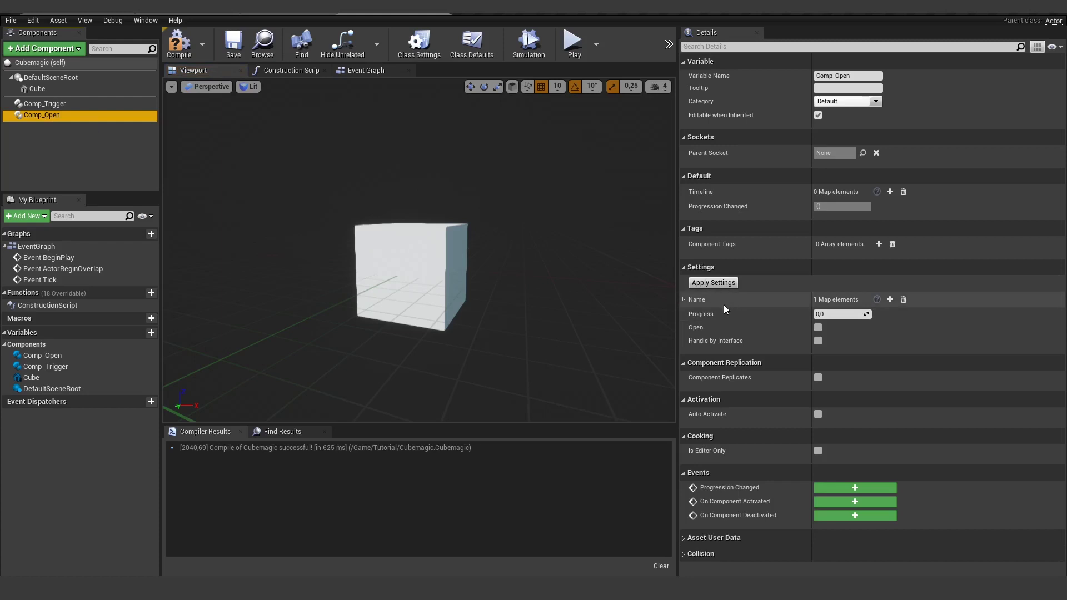
Expand the first element of Comp_Open's Name map and set its key to cube
click(685, 299)
click(695, 316)
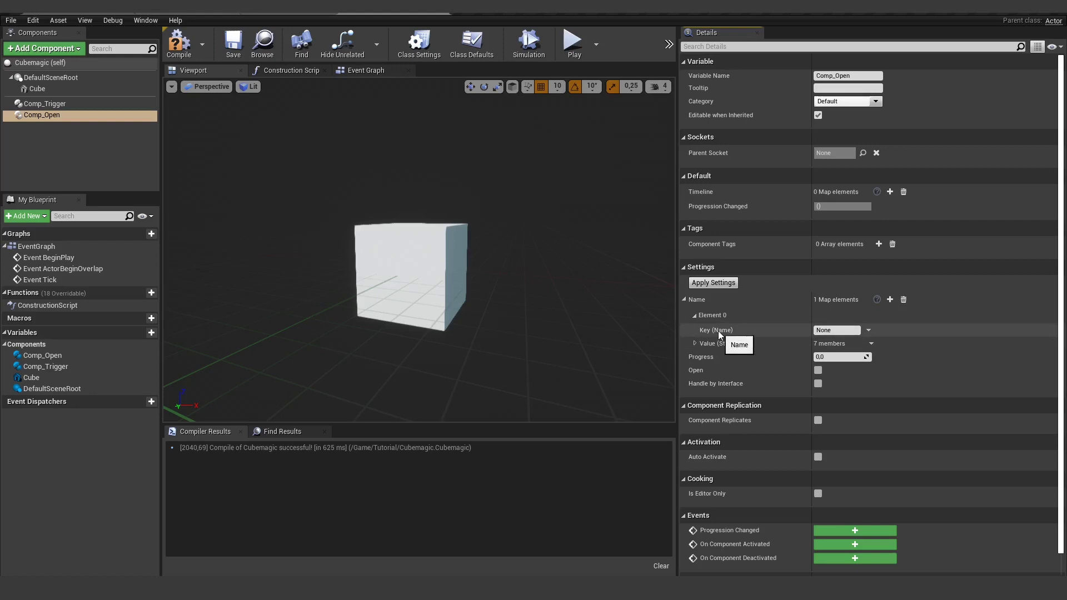
click(837, 330)
text(cube)
key(Return)
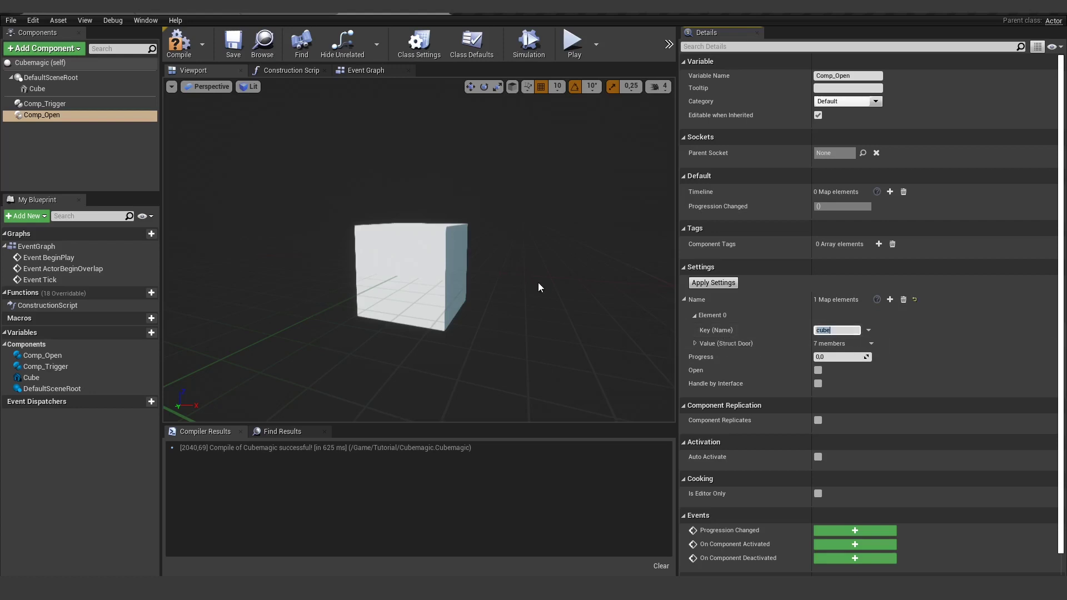
Give the Cube component a component tag named cube
click(36, 89)
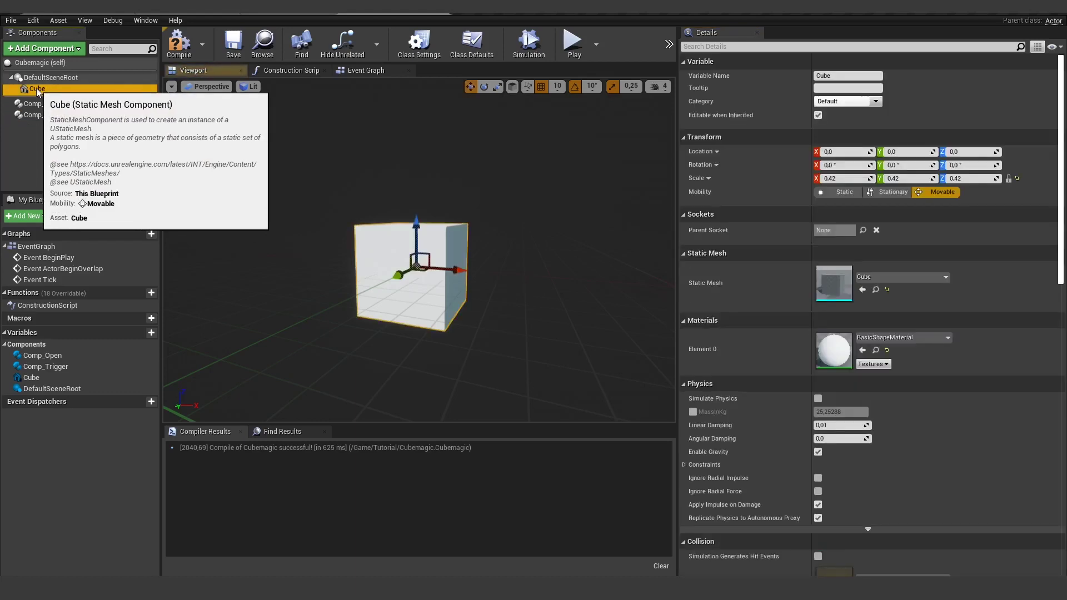
scroll(882, 423, down, 10)
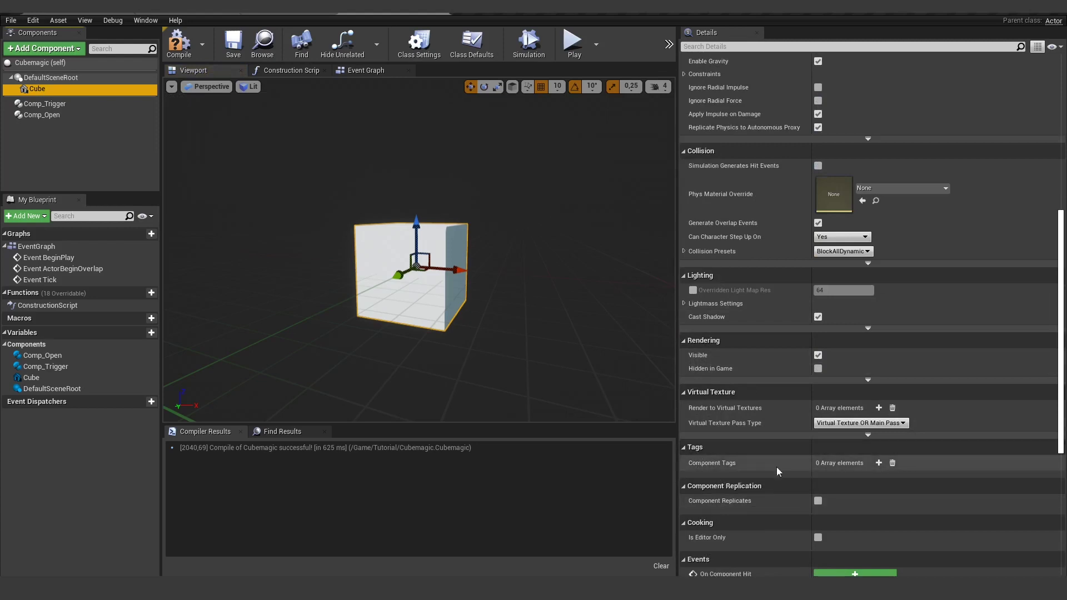
click(879, 463)
click(837, 478)
text(cube)
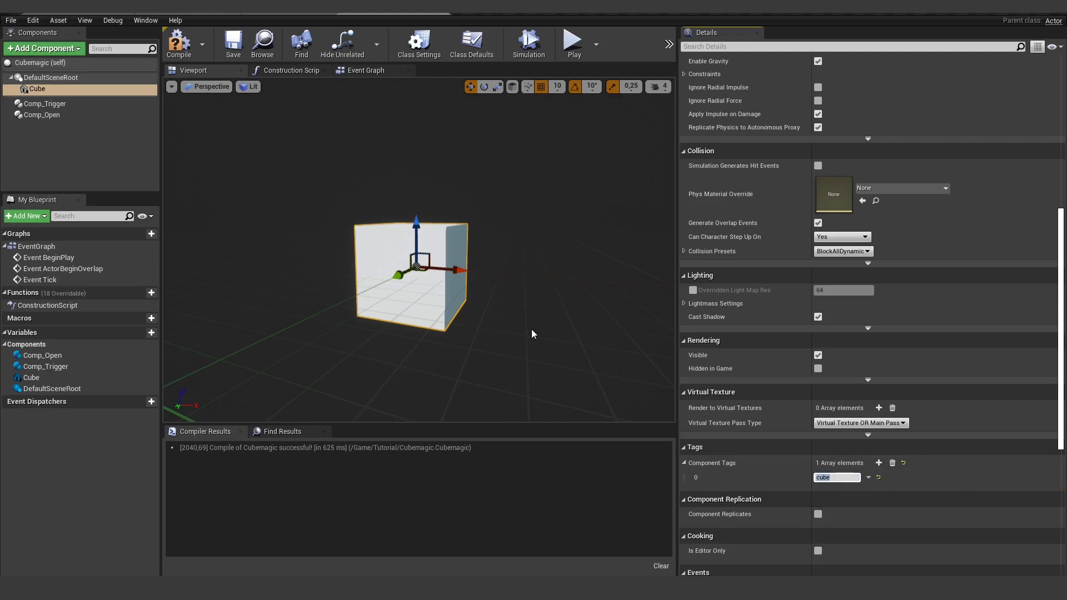
Set the Range Max of Comp_Open's cube element to 200
click(66, 113)
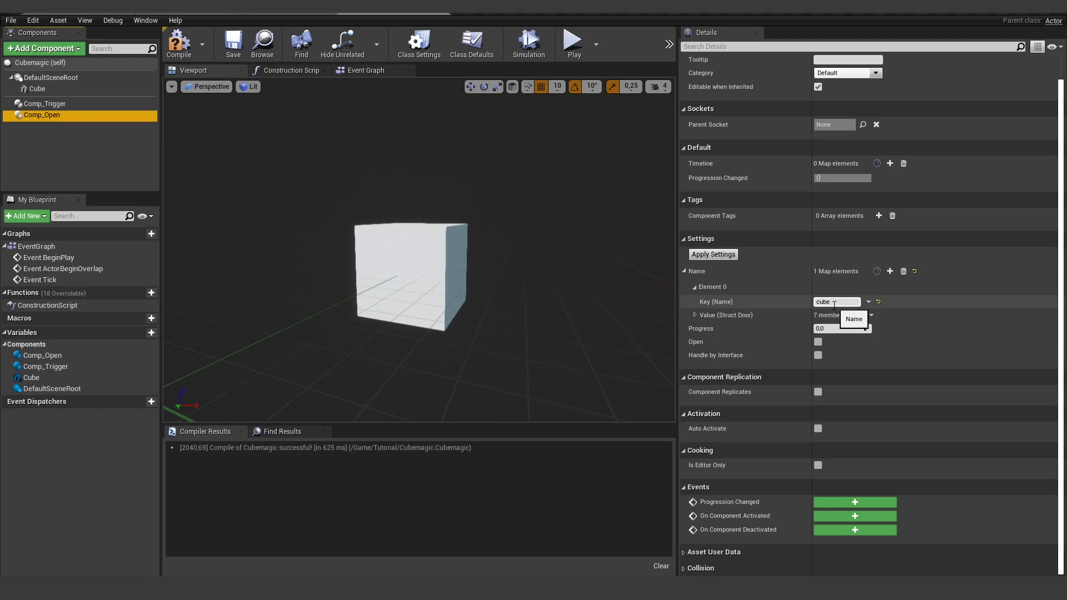
click(695, 315)
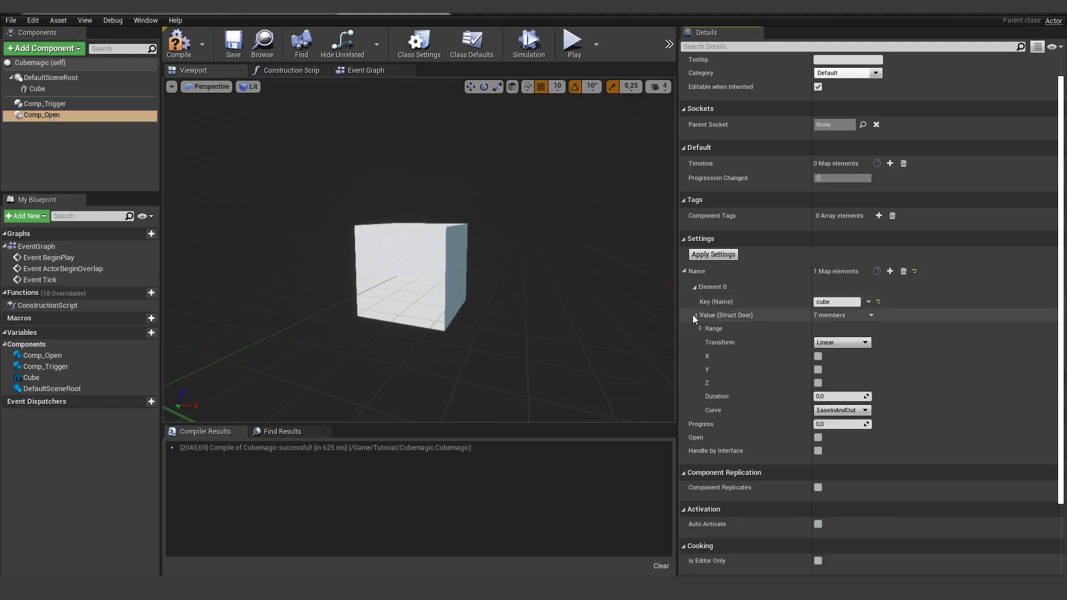
click(701, 328)
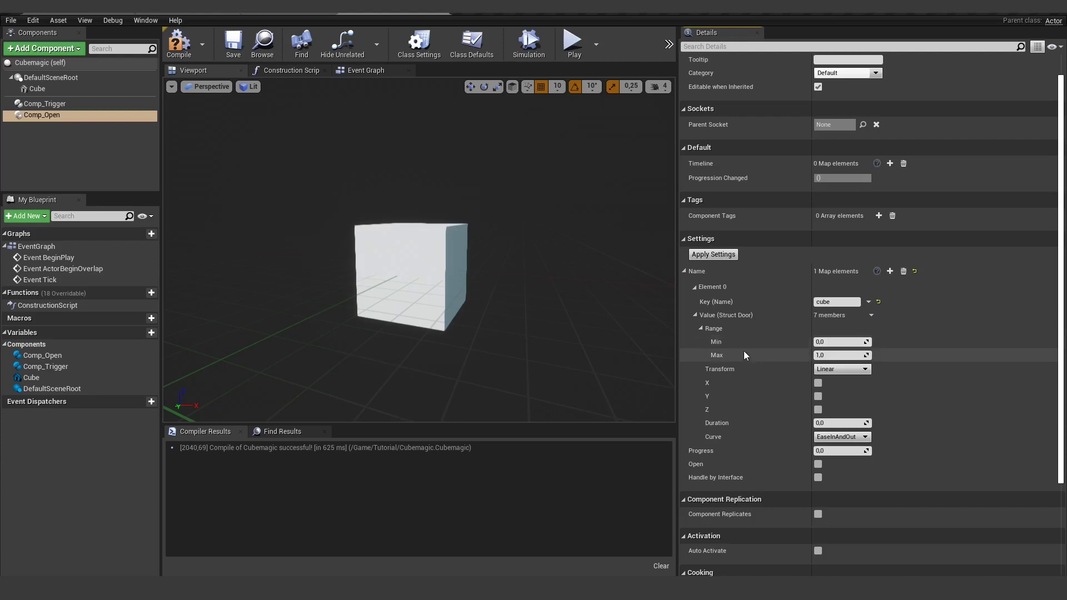
click(832, 356)
key(Return)
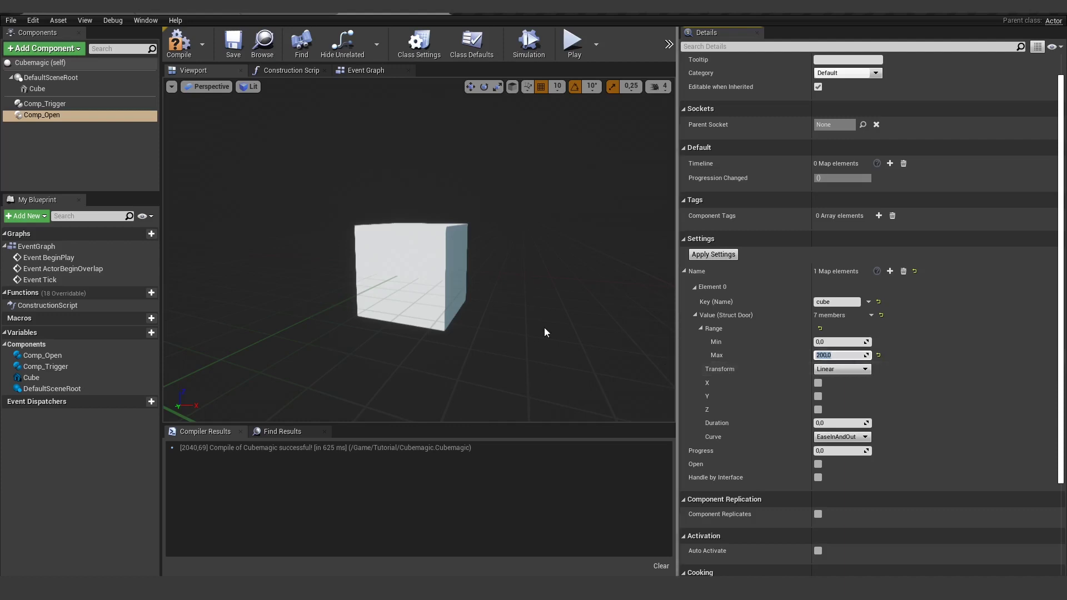
Enable the X axis for the cube element, set its Duration to 1.0 and choose the EaseInAndOut curve
right_drag(545, 329, 539, 324)
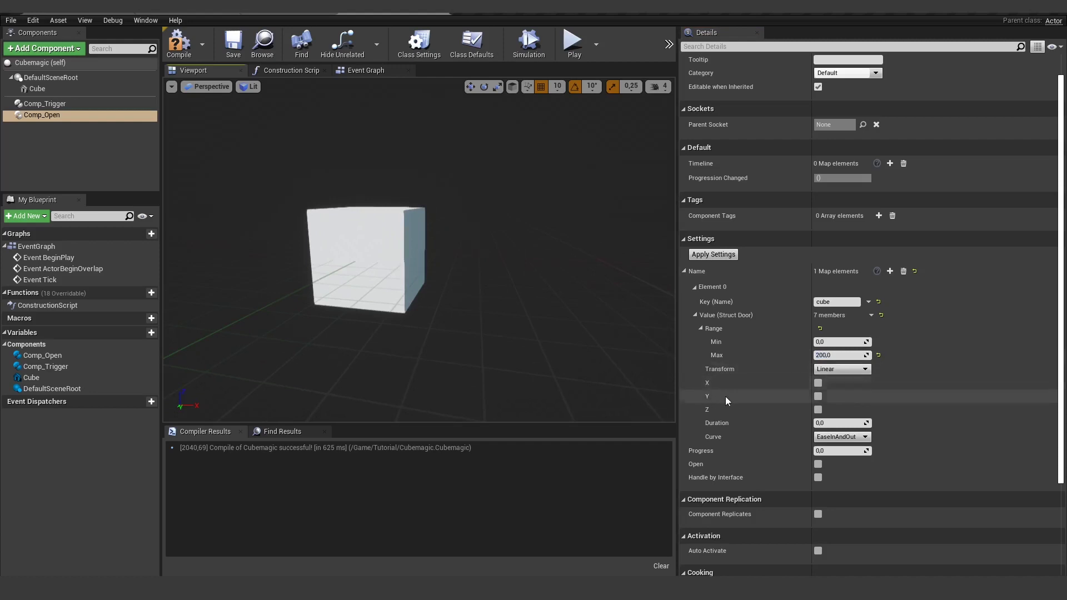
click(819, 383)
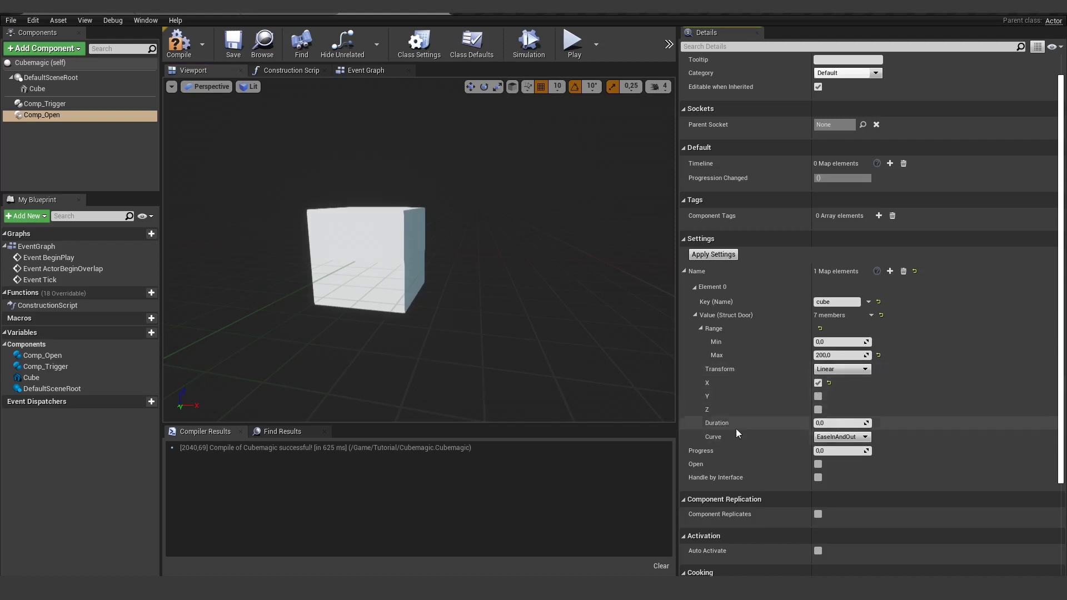
click(831, 423)
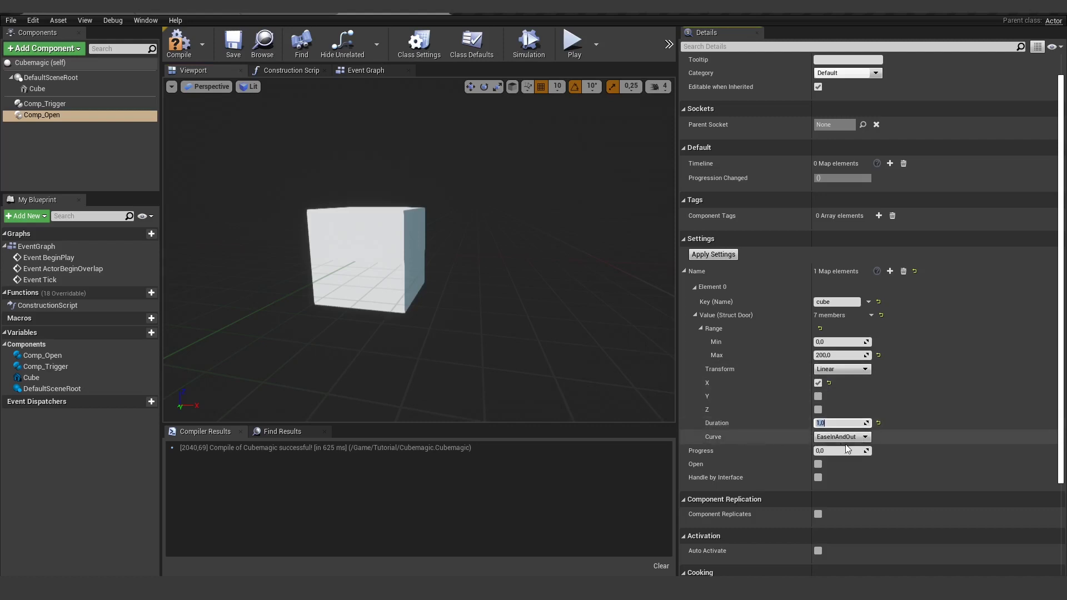
click(852, 438)
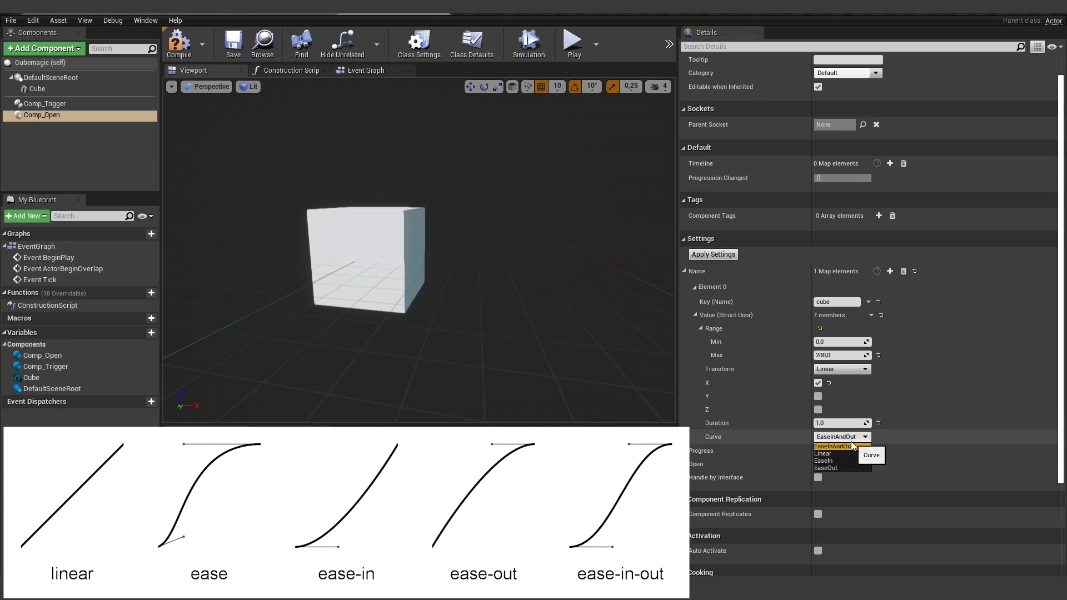
click(844, 447)
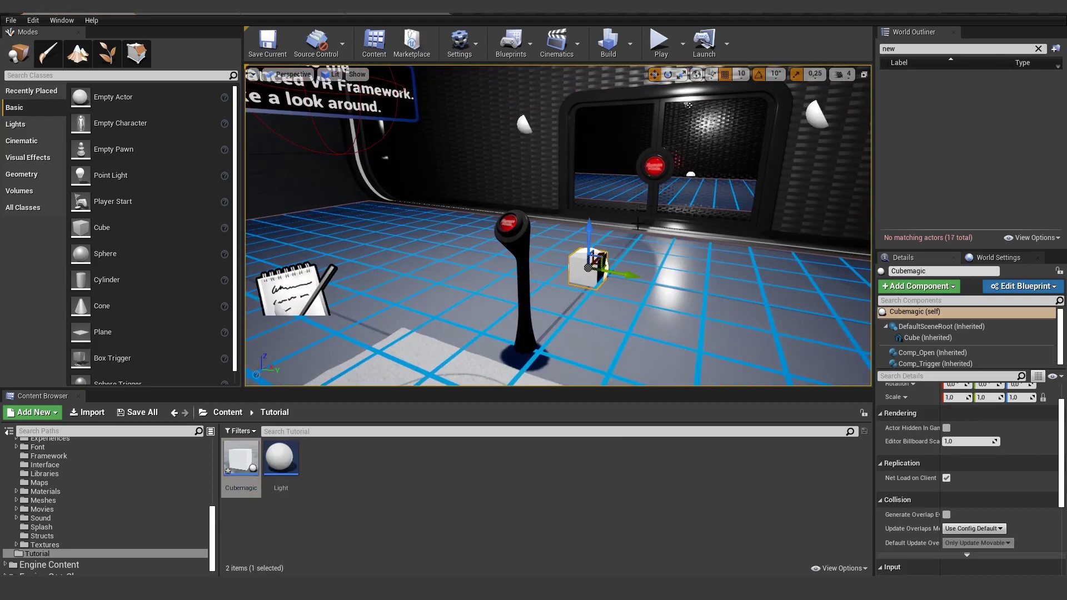
Add a fourth Actors to Trigger entry for Cubemagic on the BP_Button_Example stand
right_drag(640, 245, 667, 256)
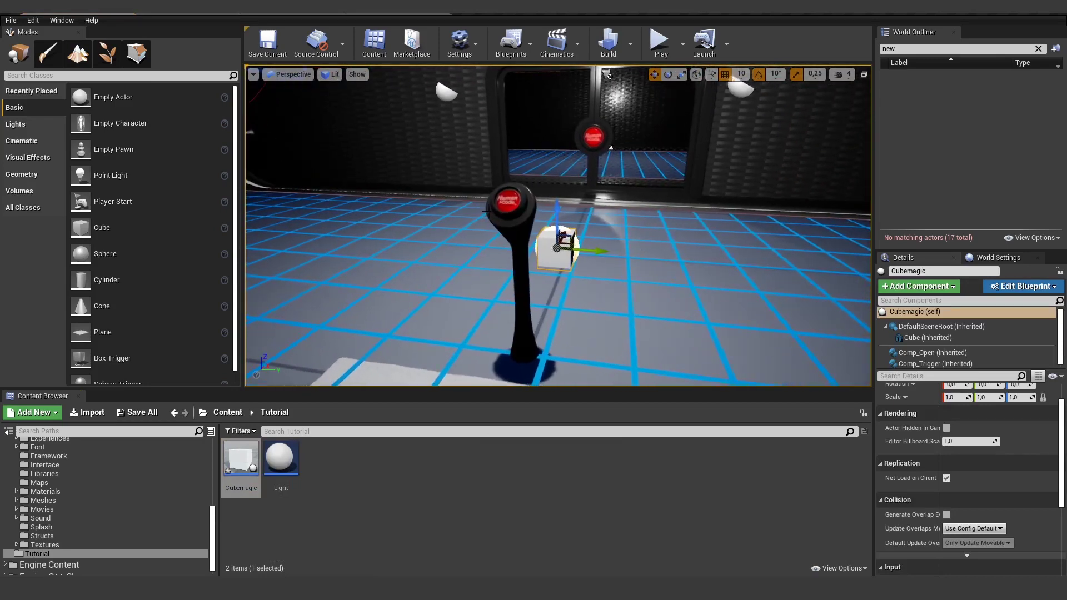
click(521, 260)
right_drag(522, 260, 486, 249)
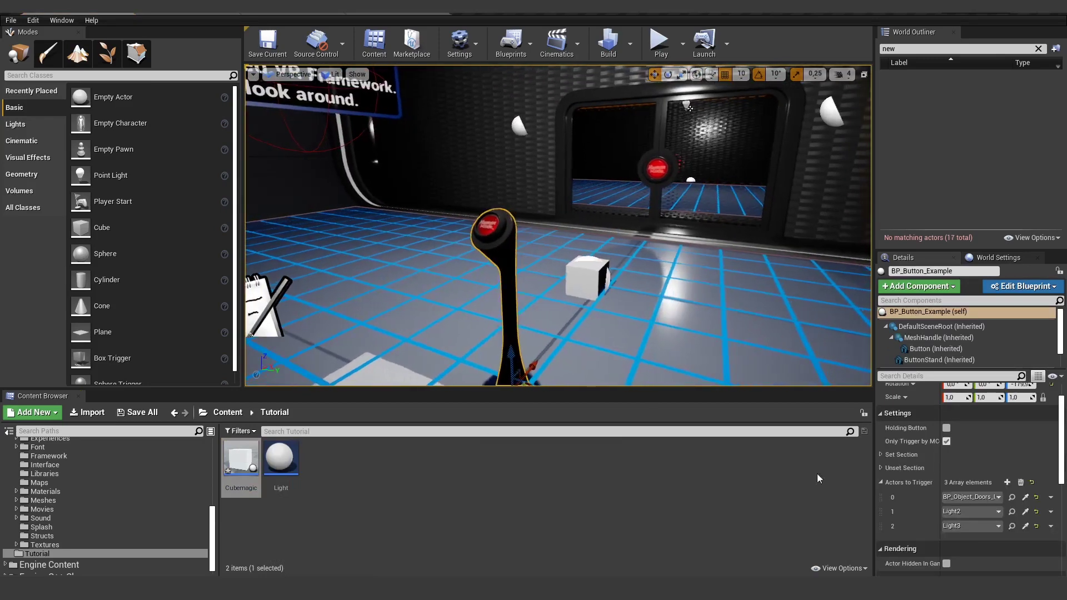
click(1007, 482)
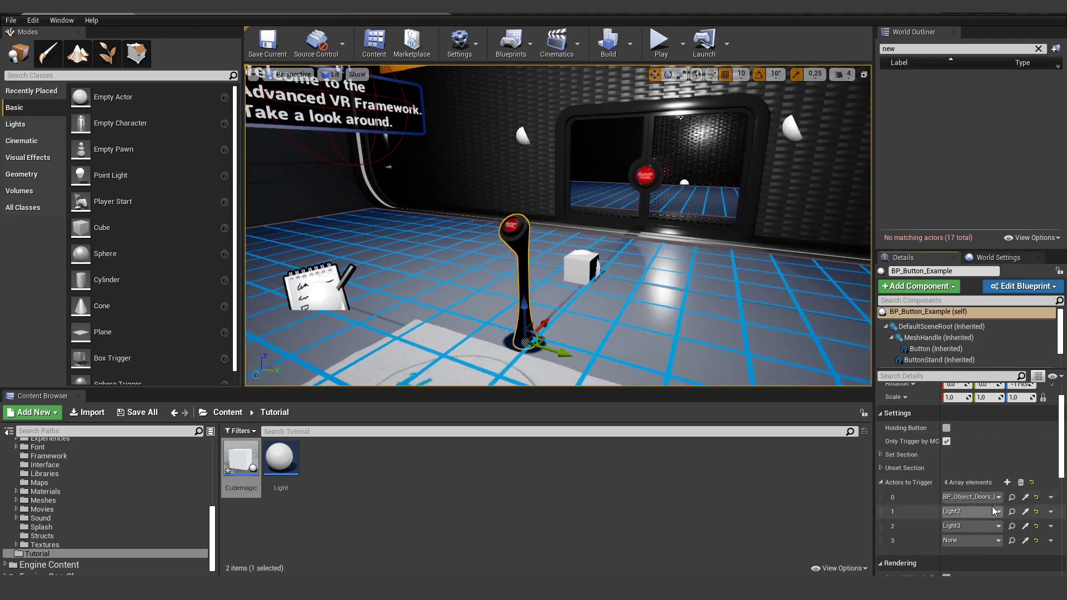
scroll(995, 486, down, 1)
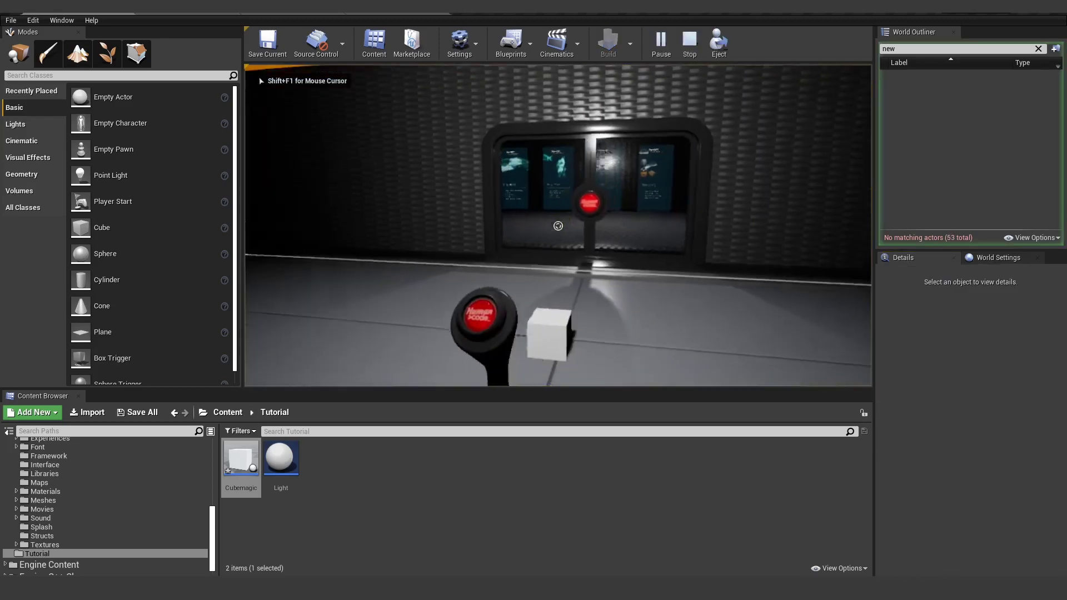
Play-test the level by triggering the stand button twice to check the cube's X movement, and stop playing
key(s)
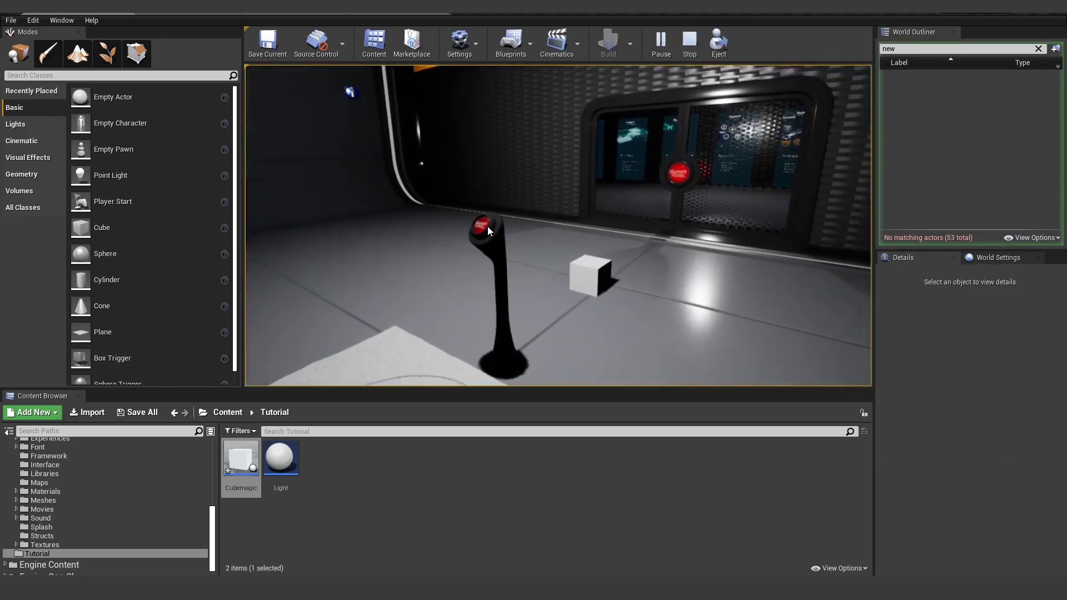
click(489, 225)
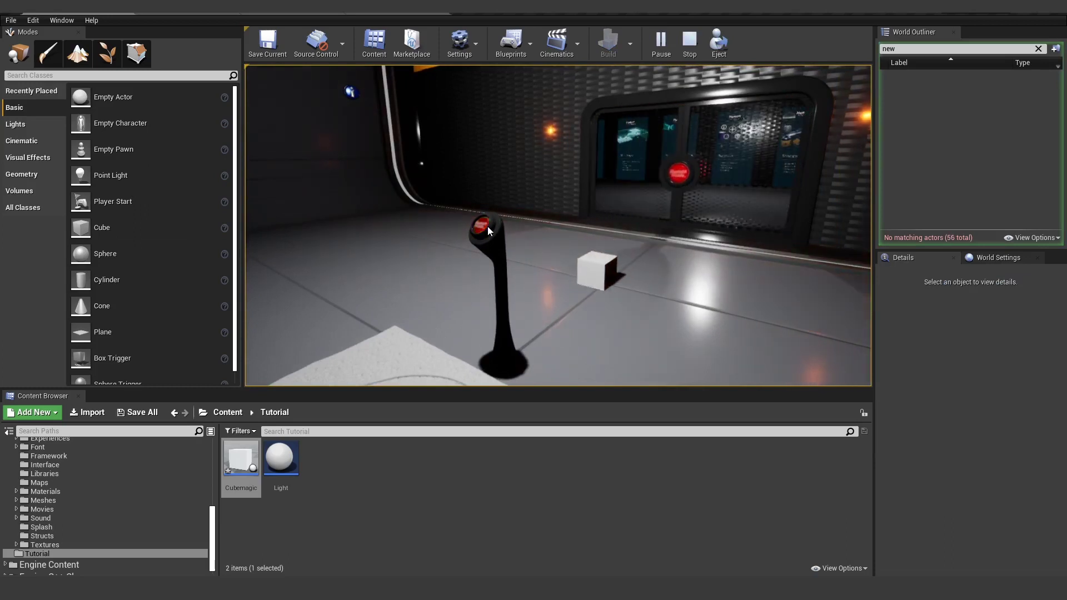
click(488, 226)
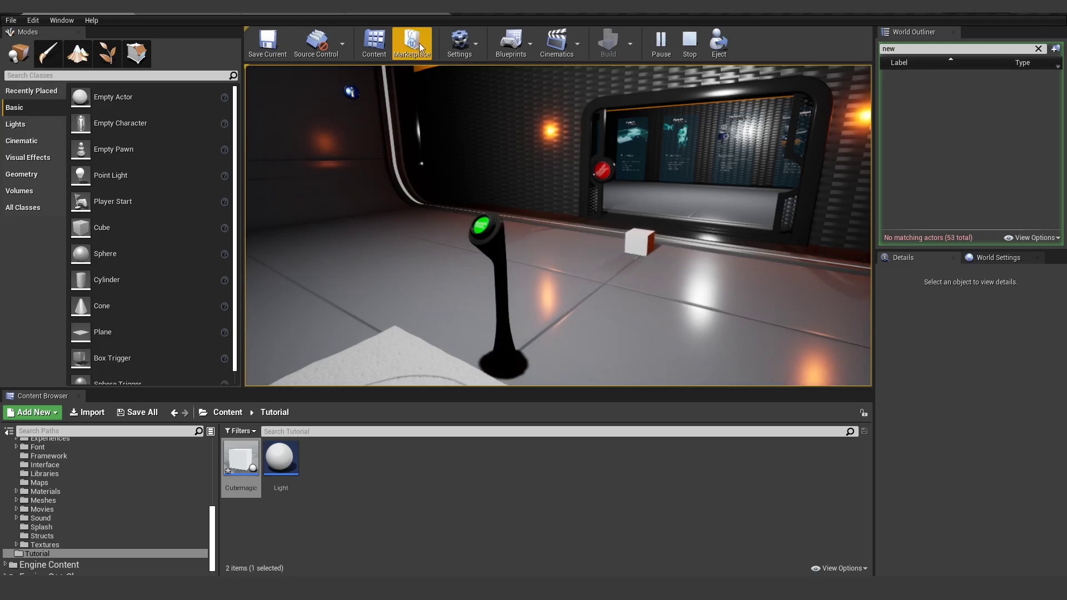
key(Escape)
Enable the Y and Z axes as well for Comp_Open's cube element in Cubemagic and compile the blueprint
click(301, 8)
click(365, 8)
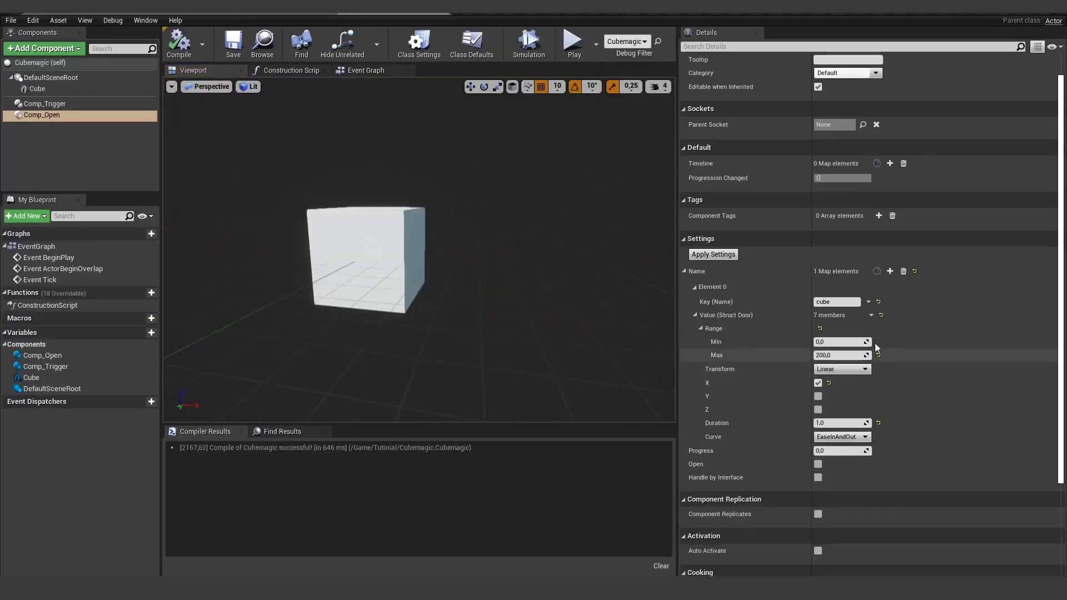
click(818, 396)
click(818, 410)
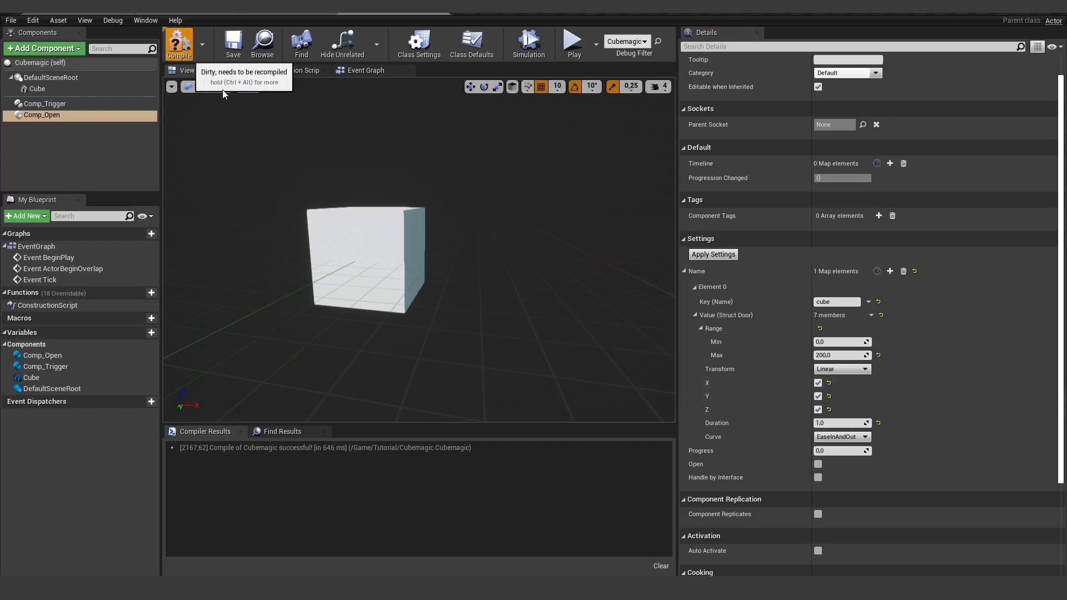
click(179, 44)
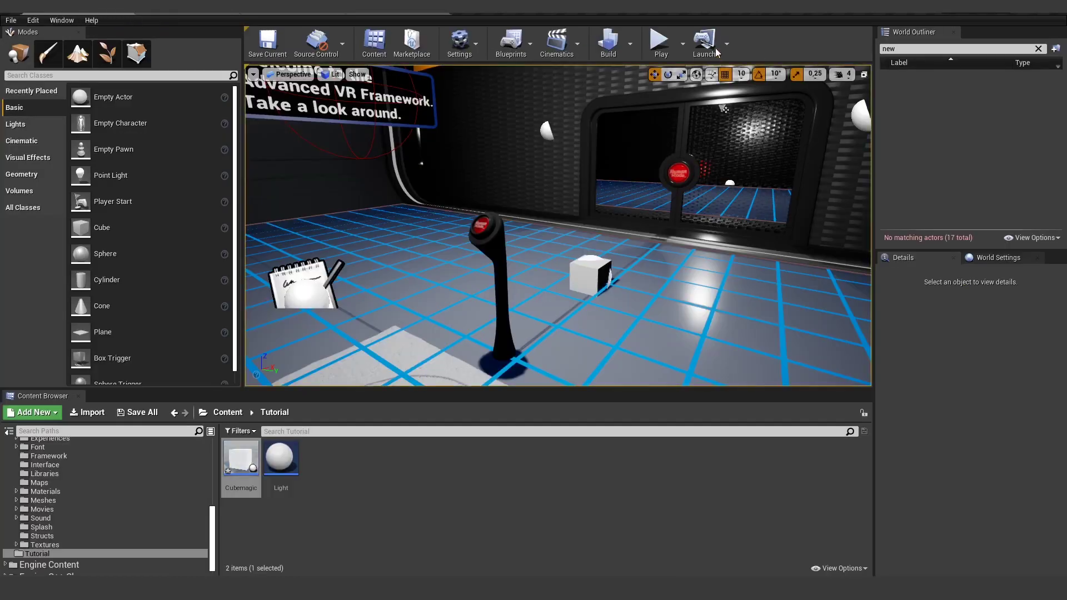
Play the level and trigger the stand button repeatedly to check the cube's movement along all three axes
click(666, 54)
click(559, 226)
click(558, 227)
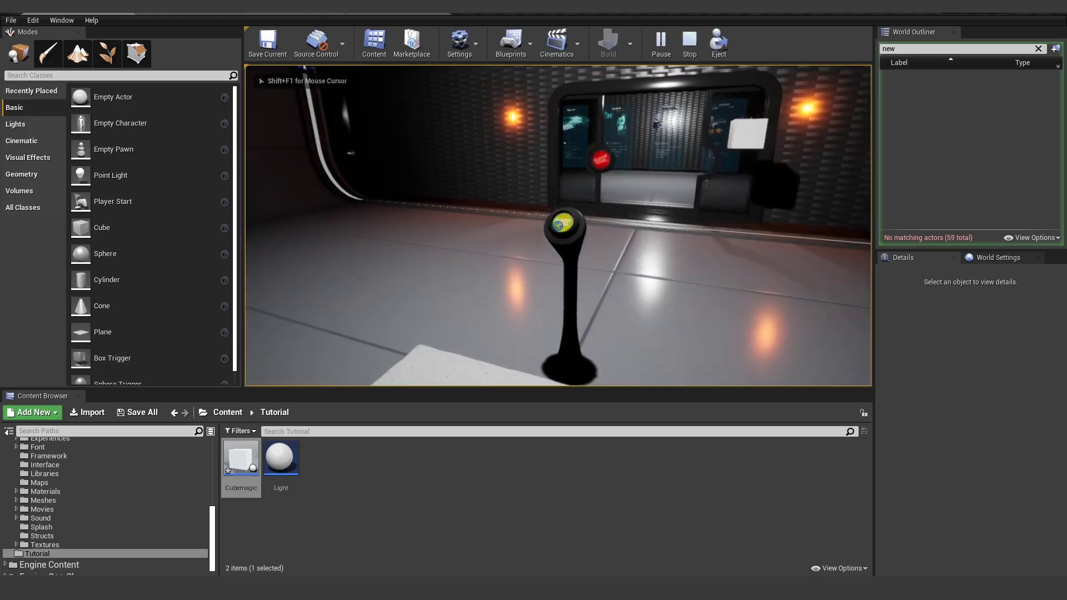
click(559, 226)
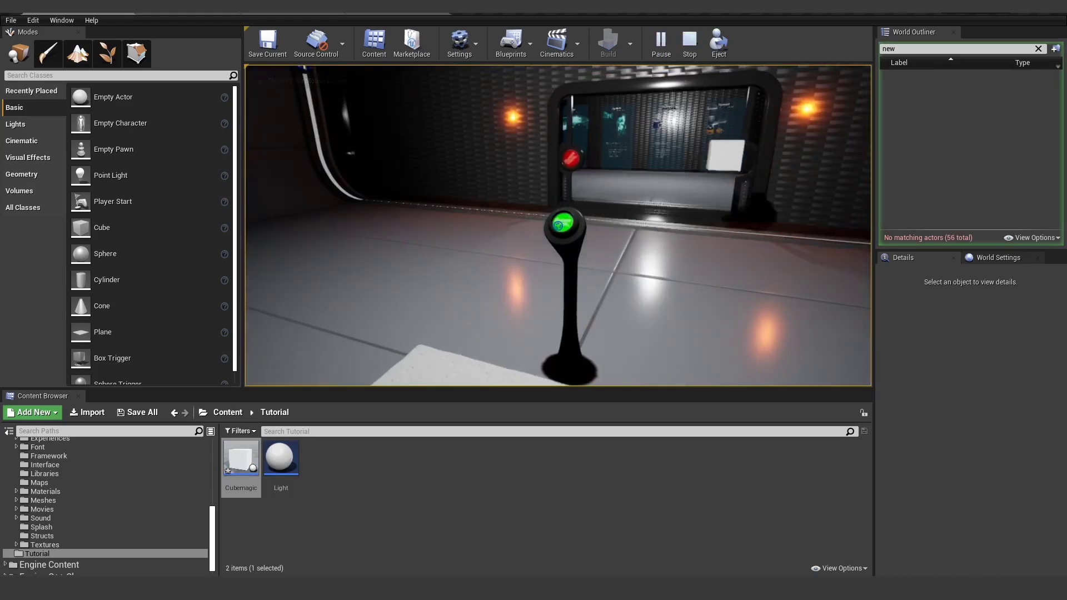
Change the cube element's Transform to Angular in the Cubemagic blueprint and disable its X axis
click(423, 7)
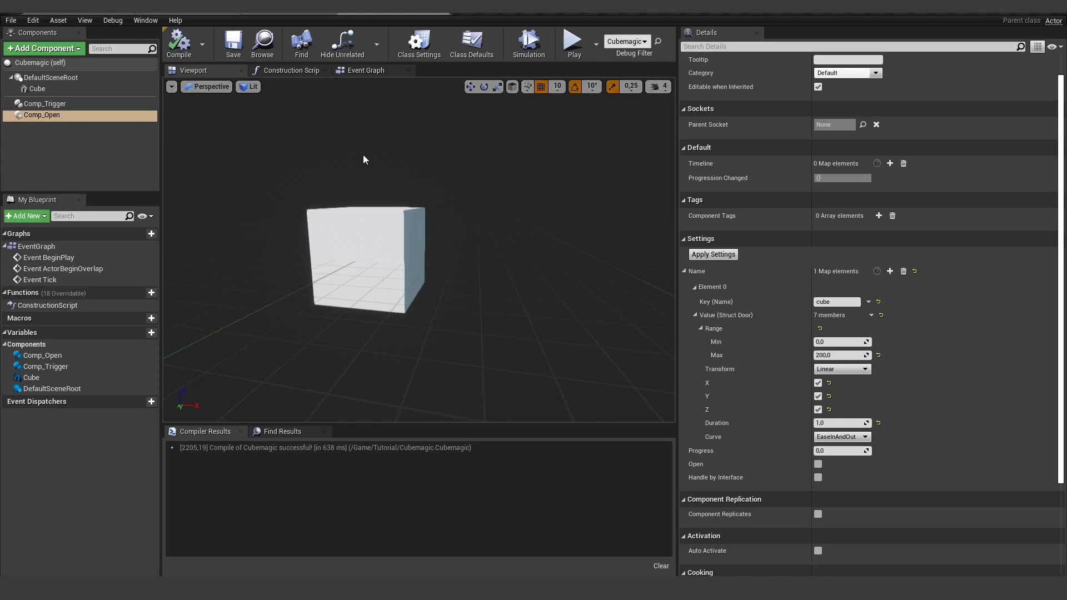
click(841, 370)
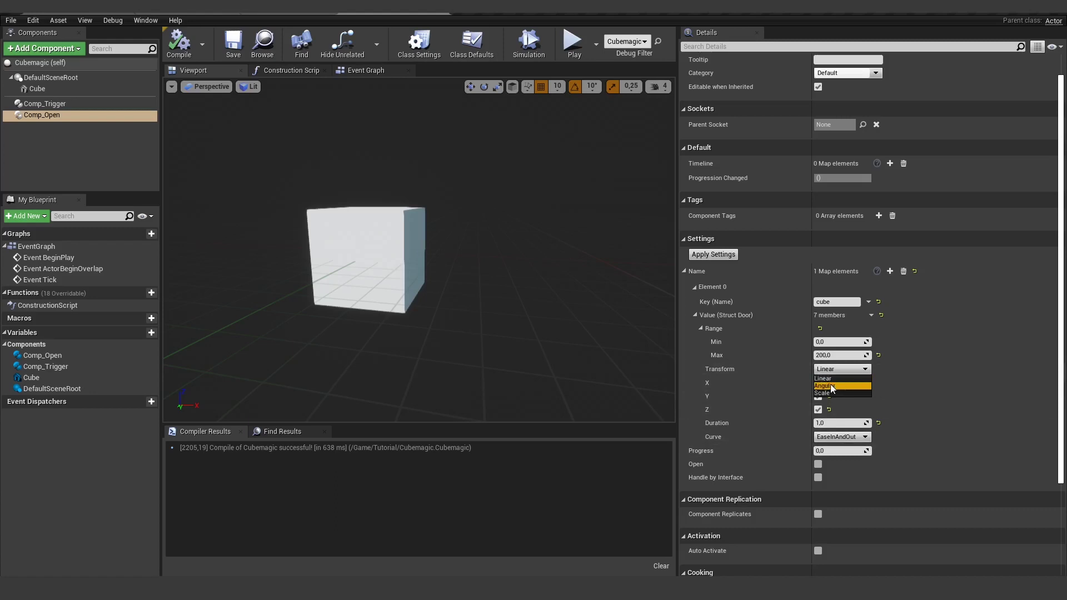
click(834, 385)
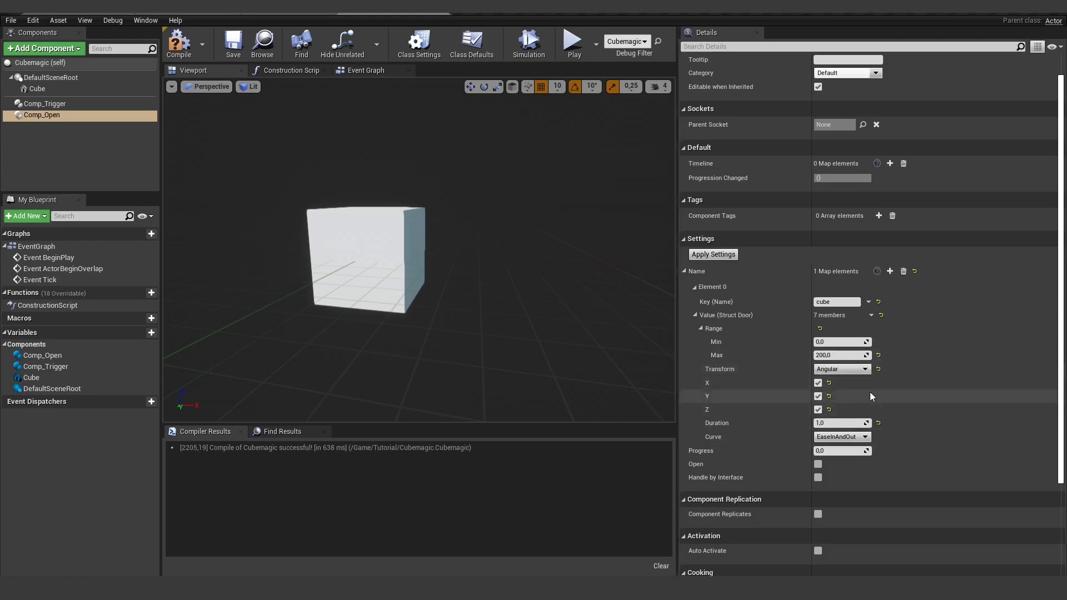
click(819, 383)
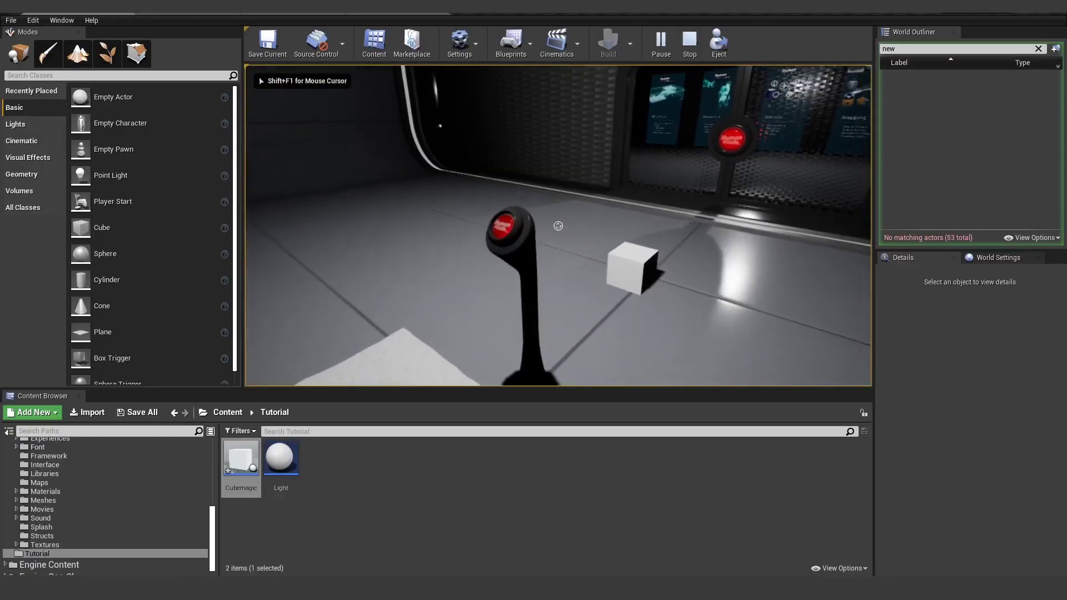
Trigger the stand button in the running level to test the cube's angular transform
click(508, 225)
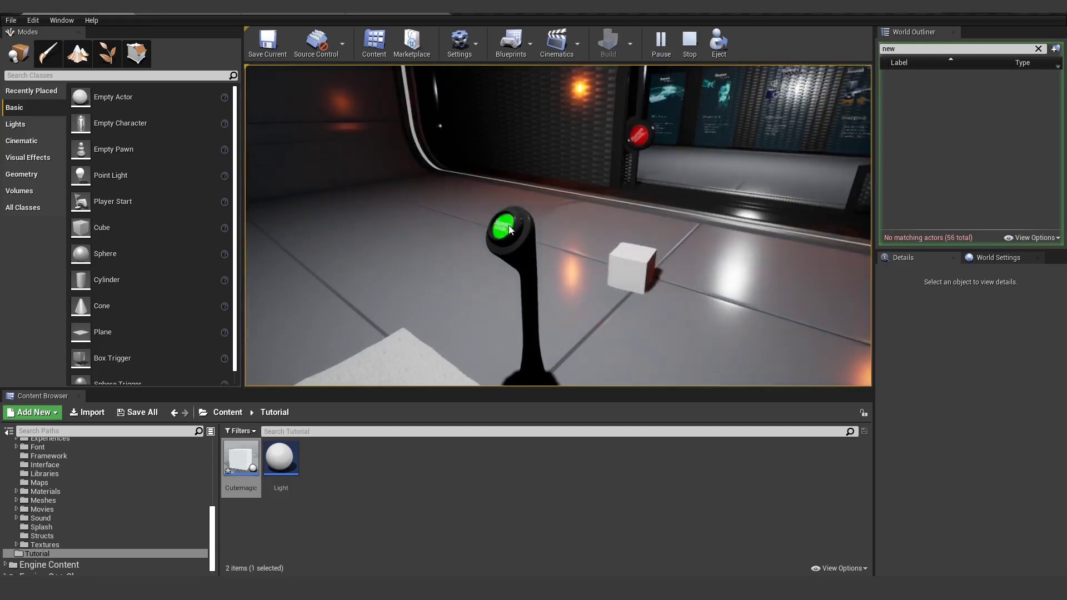
Trigger the stand button repeatedly in the running level to check the cube's rotation in both directions
click(509, 225)
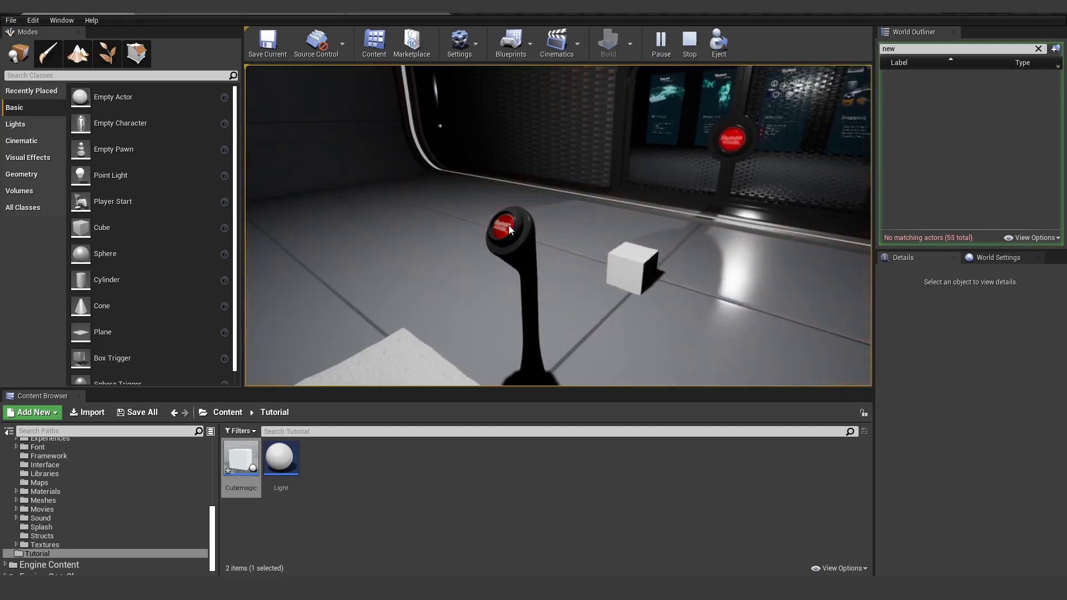
click(509, 225)
click(509, 225)
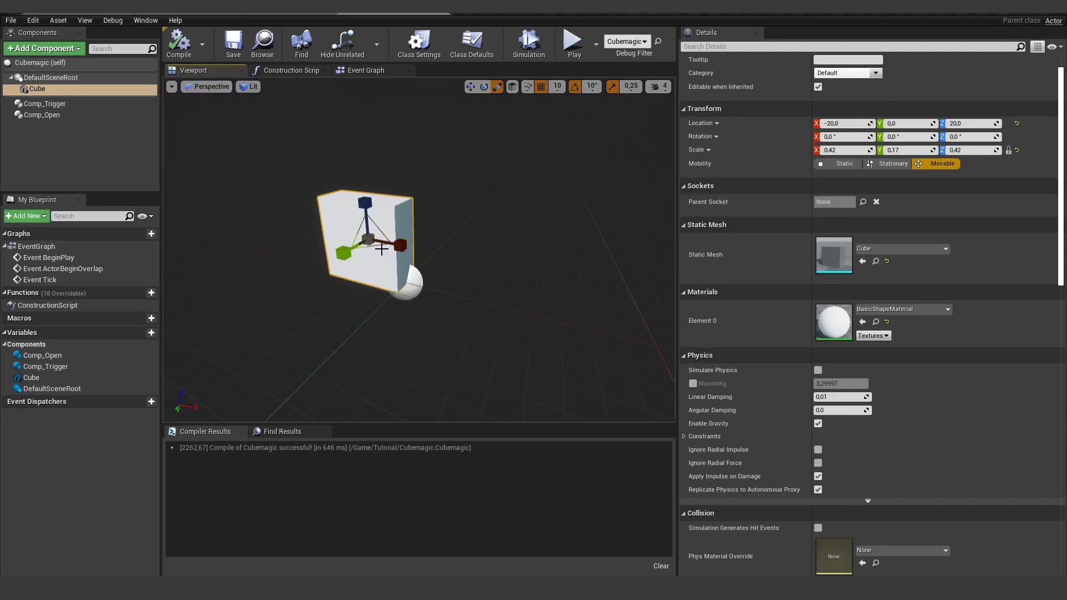
Replace the Cube component's static mesh with Mesh_Object_Door, reset its location to 0 and scale to 1, and compile Cubemagic
right_drag(398, 257, 361, 213)
key(a)
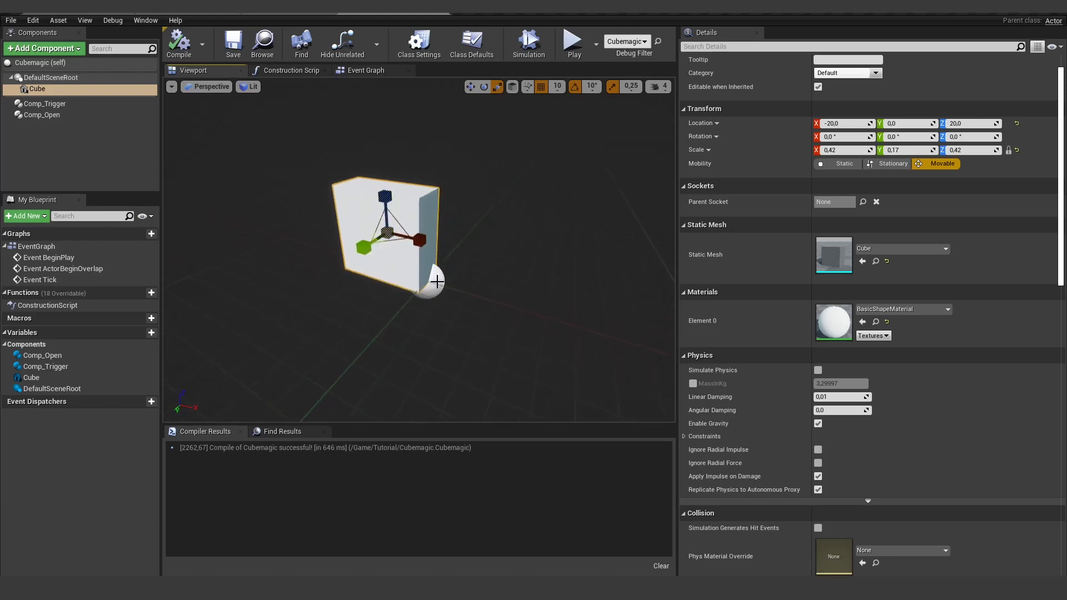
click(885, 248)
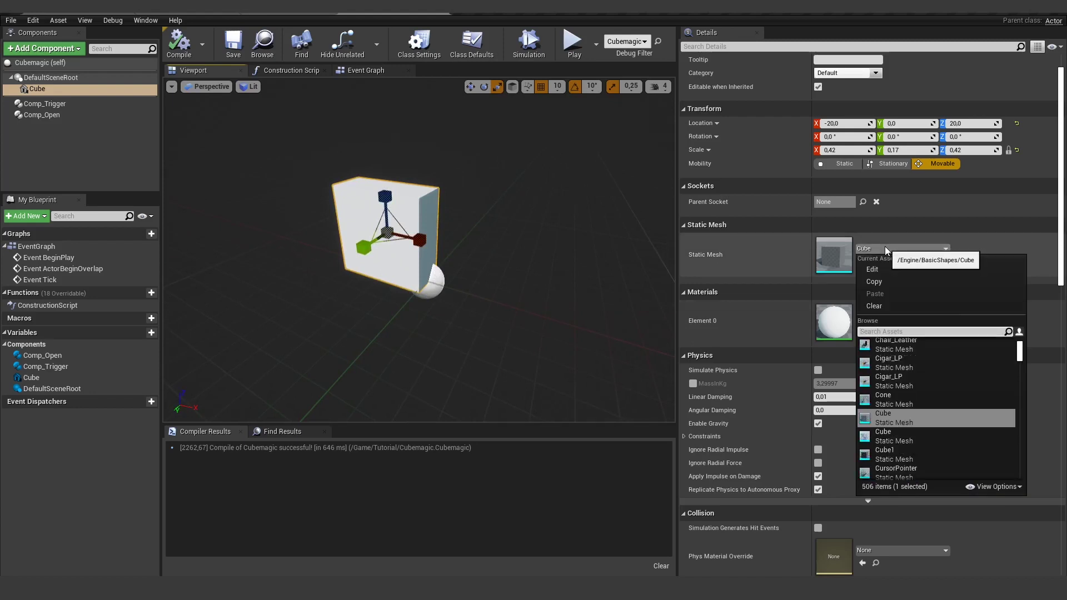
text(door)
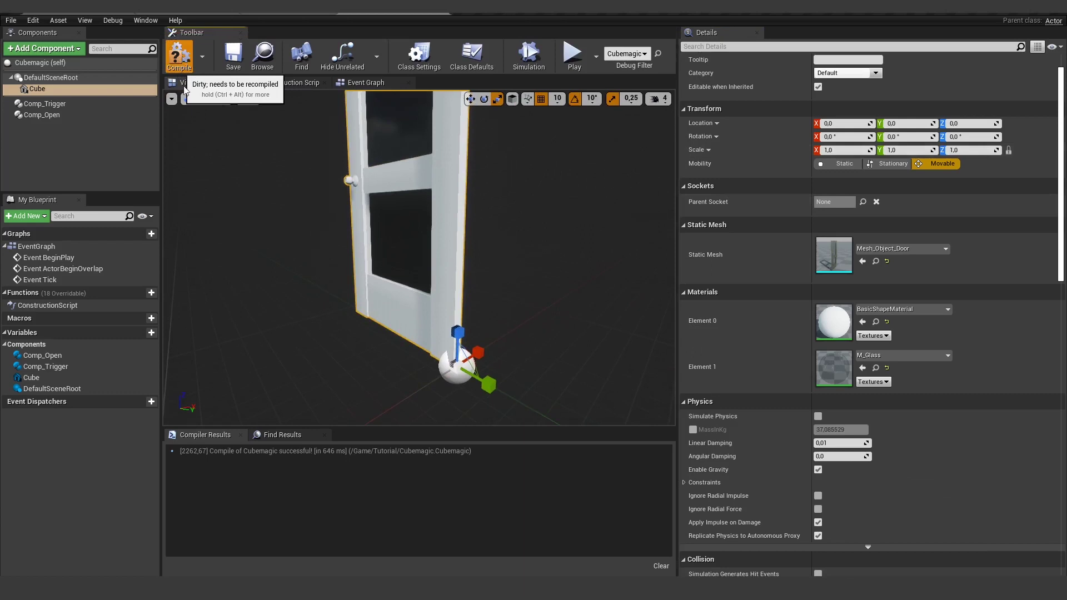
click(179, 54)
Inspect the door mesh's pivot and run the level briefly to preview the door, ending the play session
right_drag(453, 334, 356, 270)
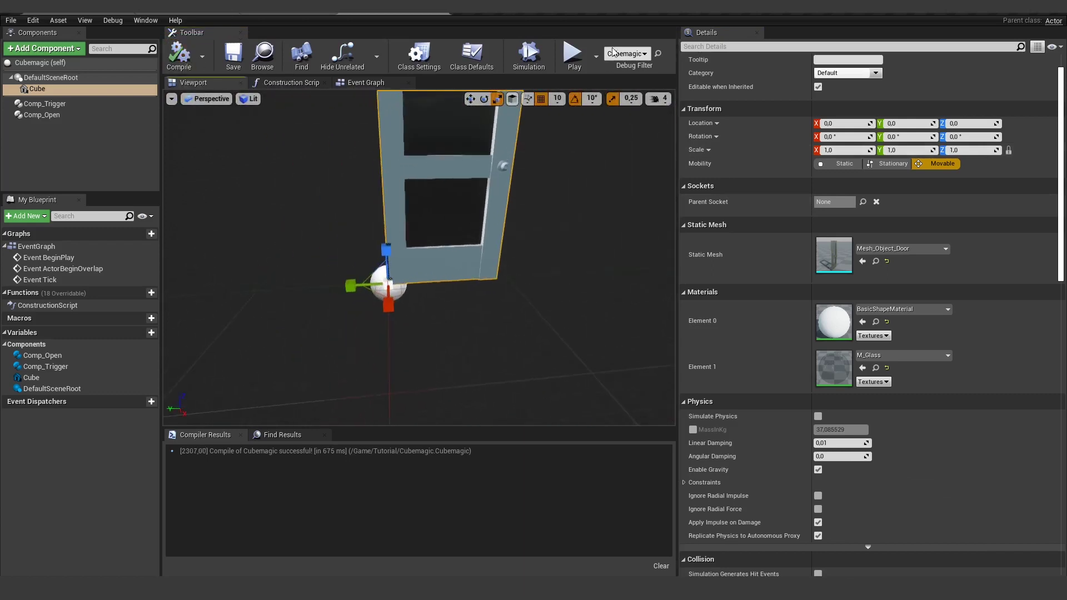
click(575, 56)
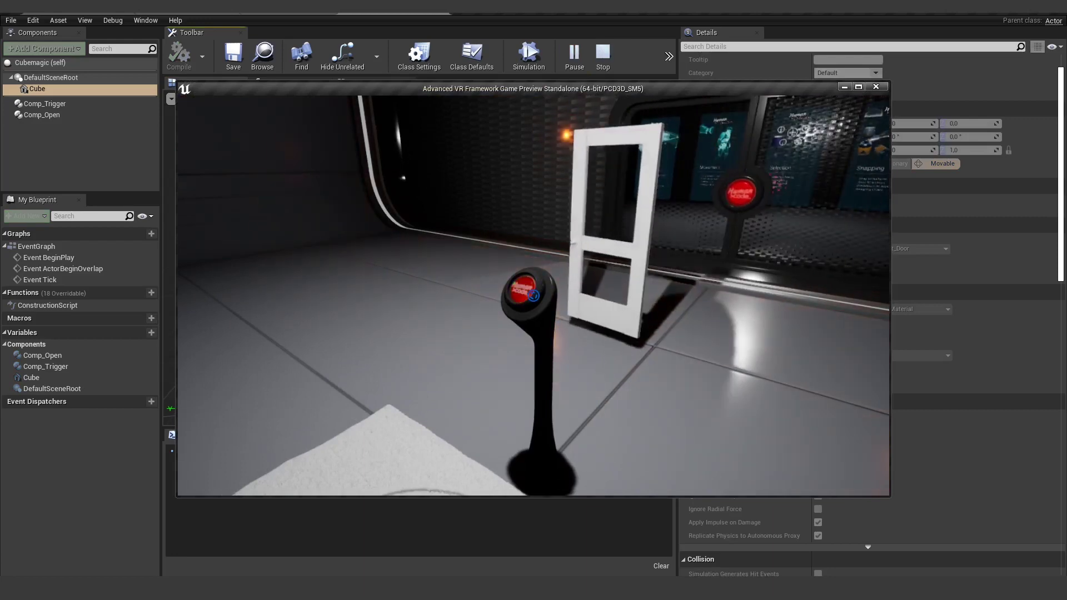
key(Escape)
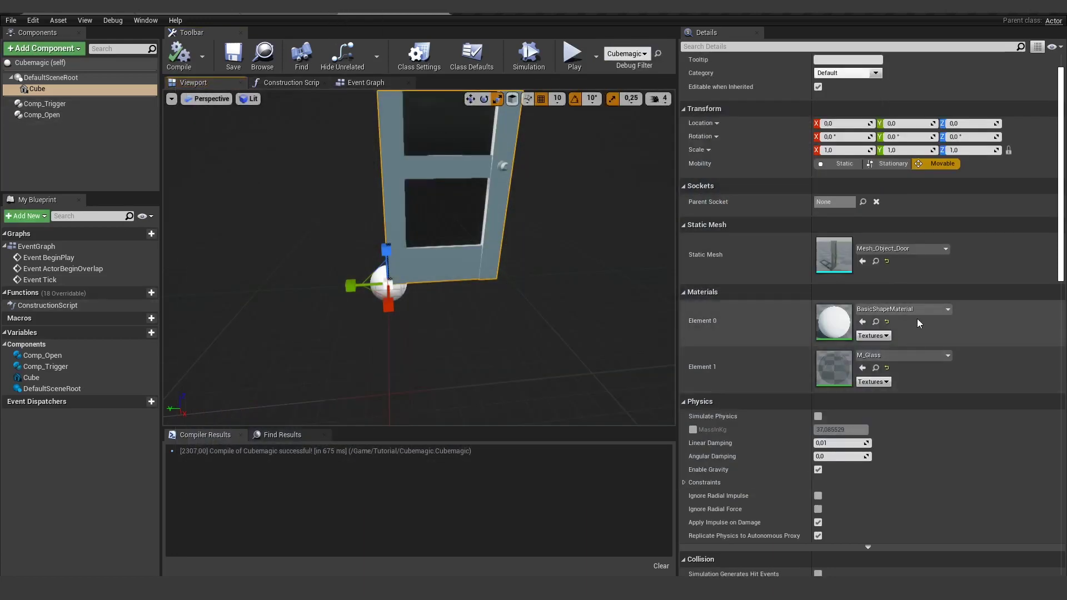
Set the range Max to 270 and the Duration to 5 for Comp_Open's cube element and compile
click(42, 114)
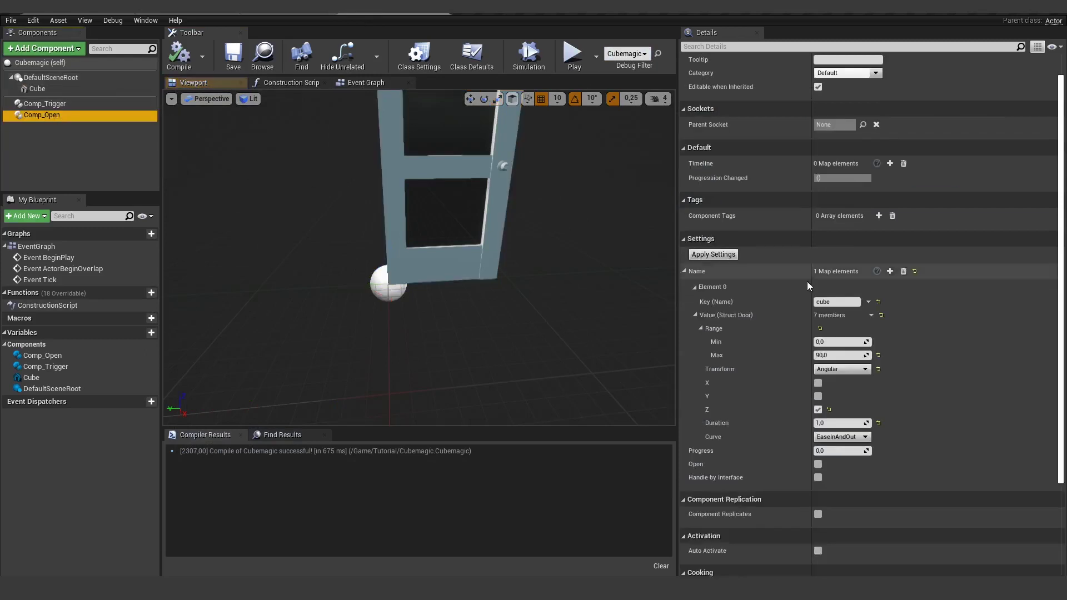
click(836, 356)
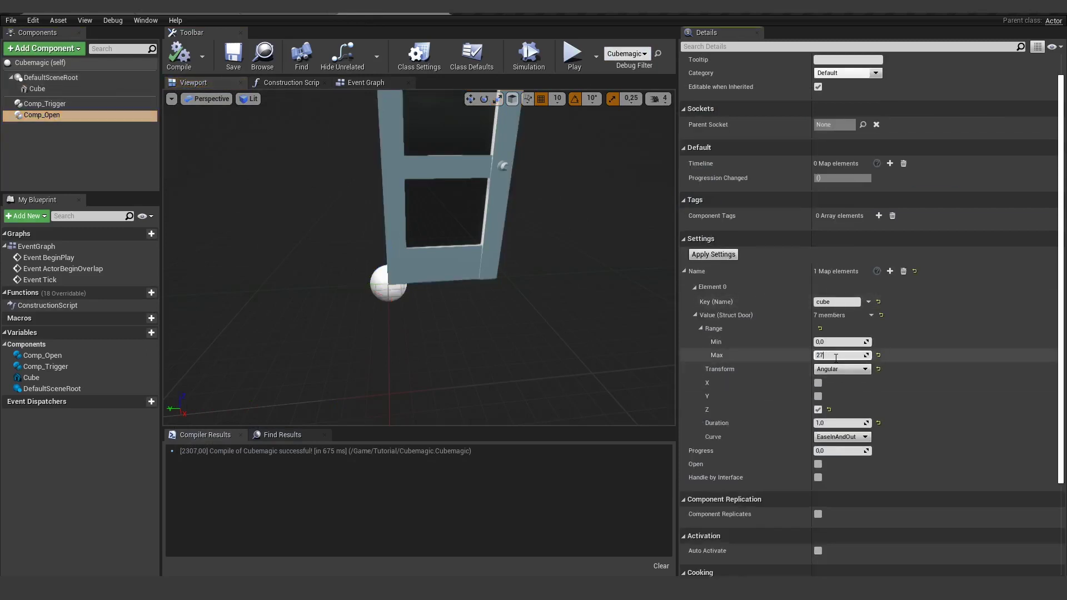
key(Return)
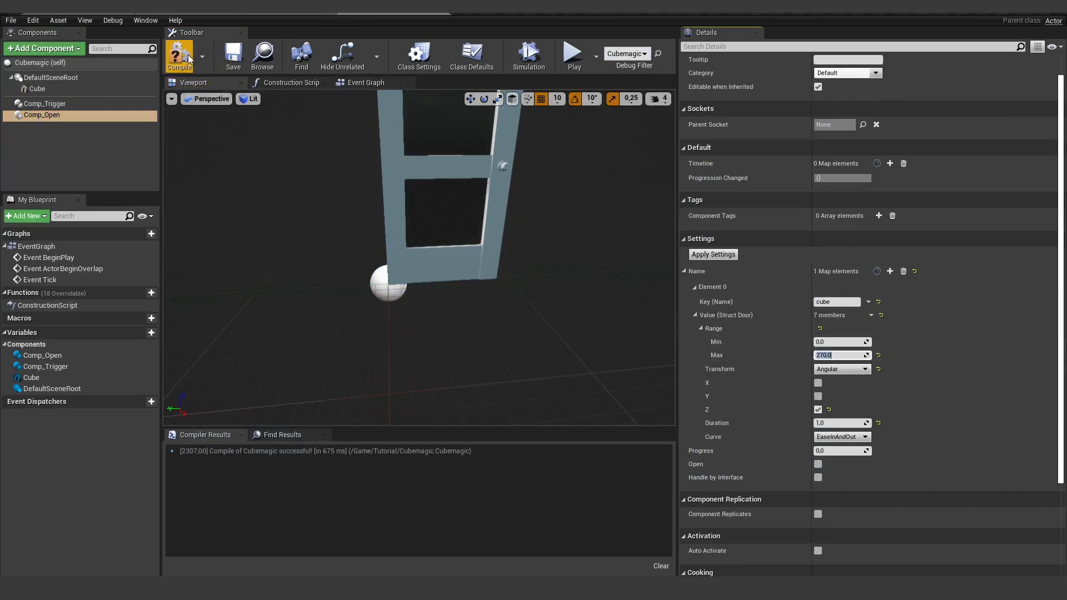
click(832, 424)
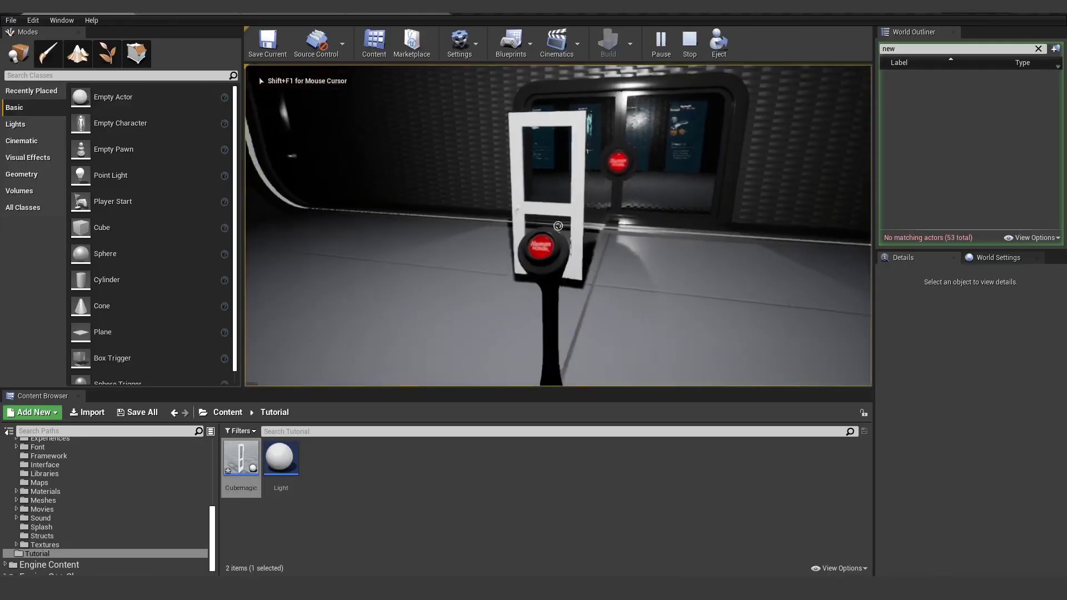
Play the level full screen and trigger the stand button to watch the door's slow rotation from several sides
key(d)
key(s)
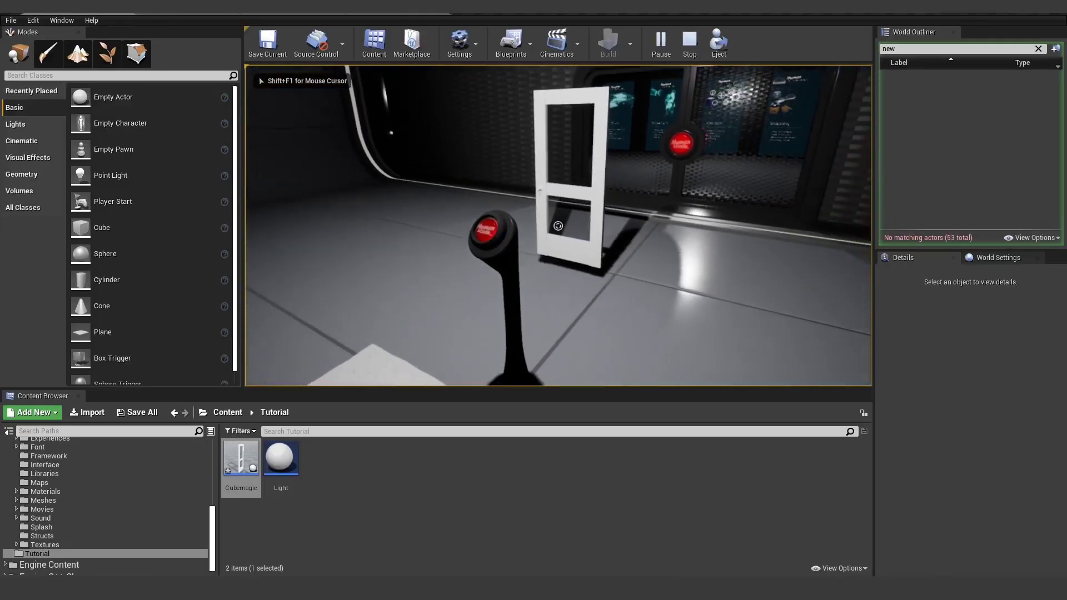
key(F11)
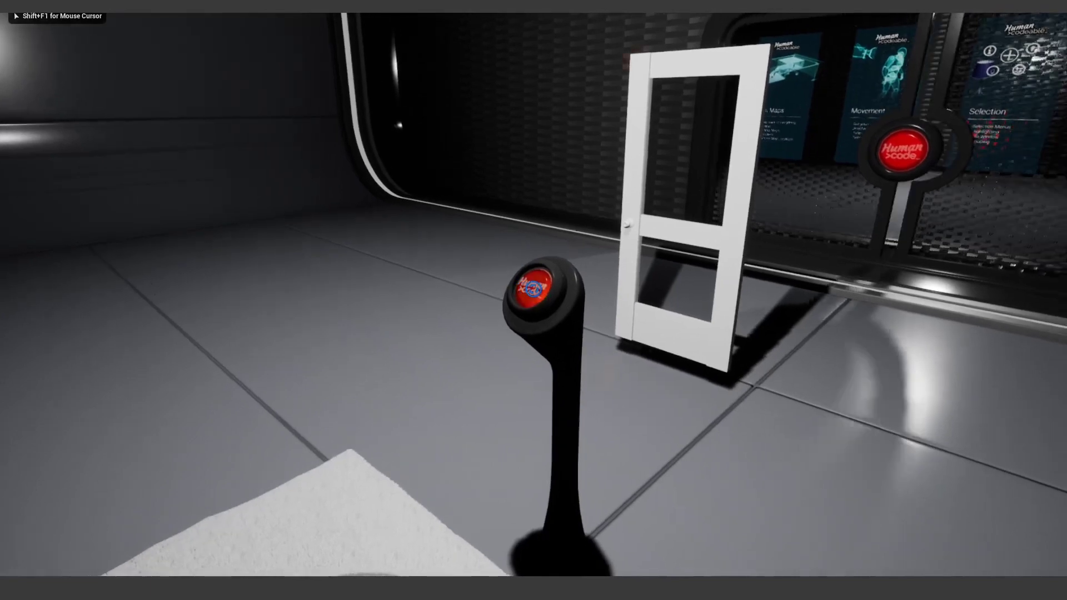
click(534, 289)
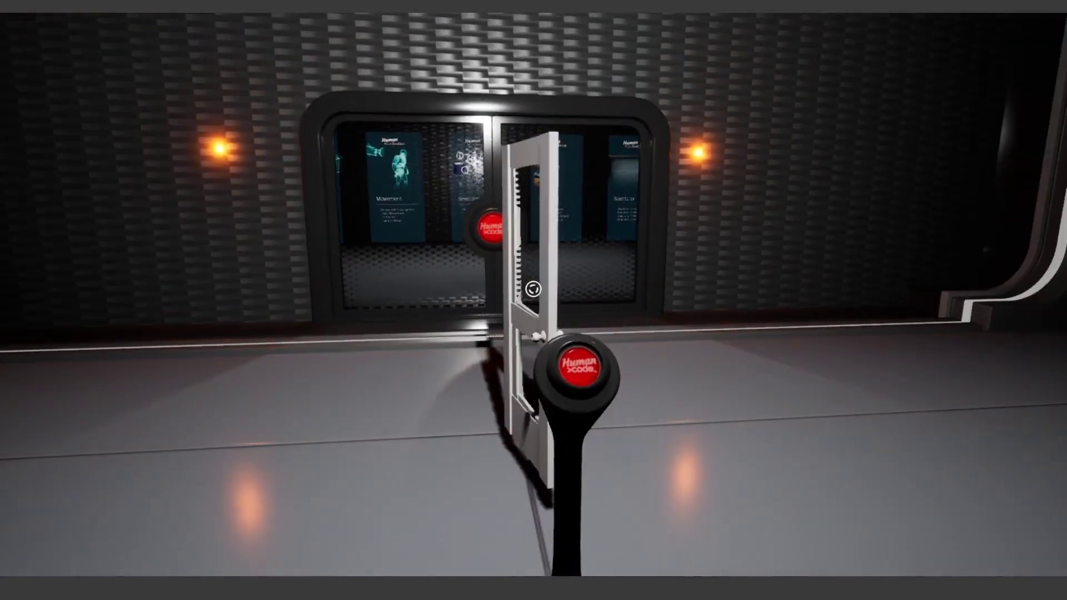
key(a)
key(d)
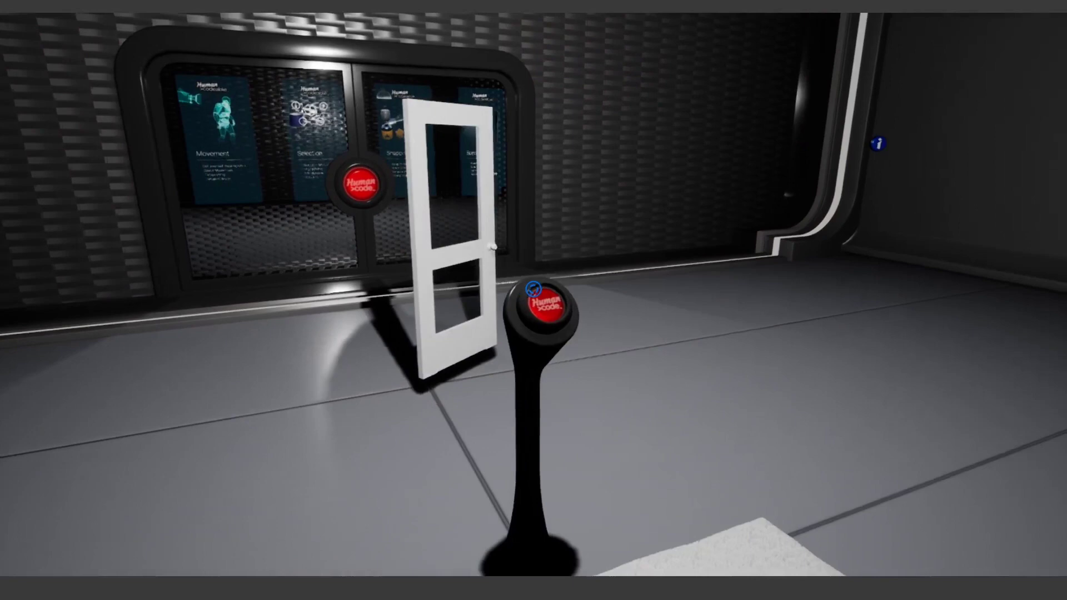
click(534, 288)
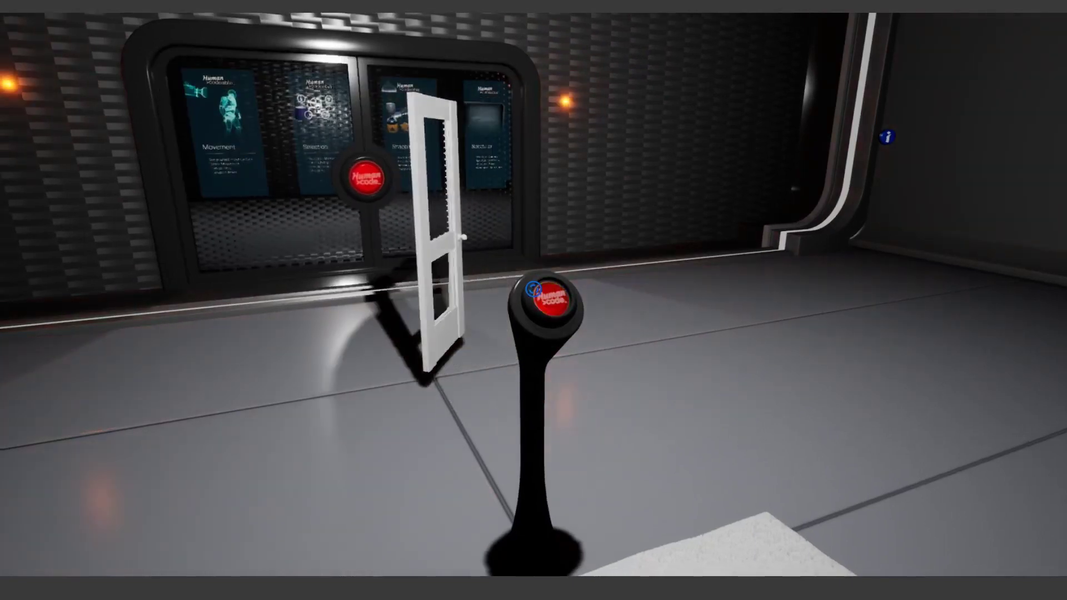
click(534, 288)
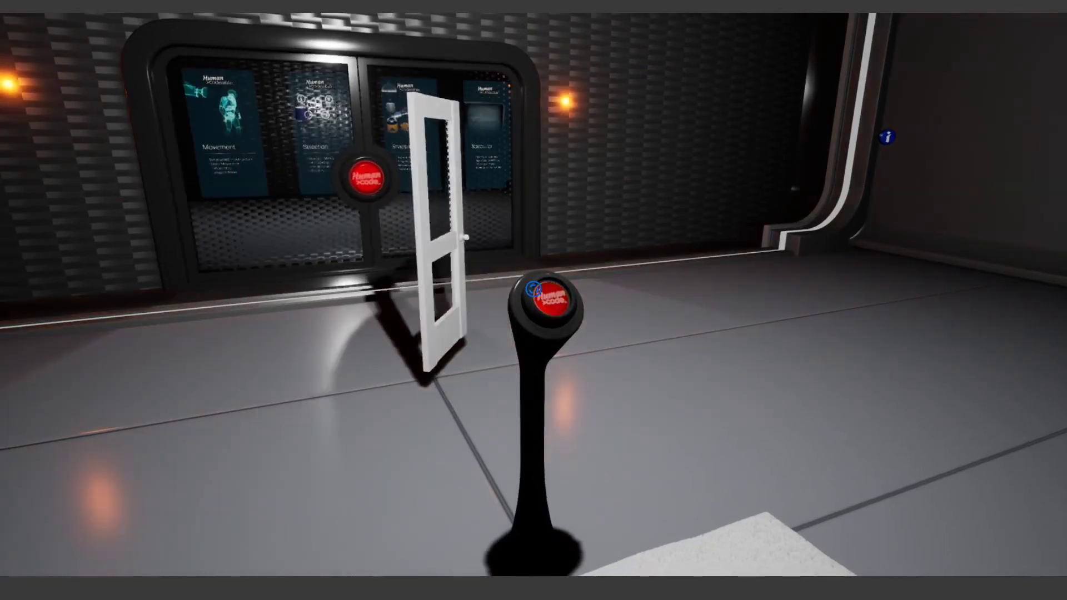
key(s)
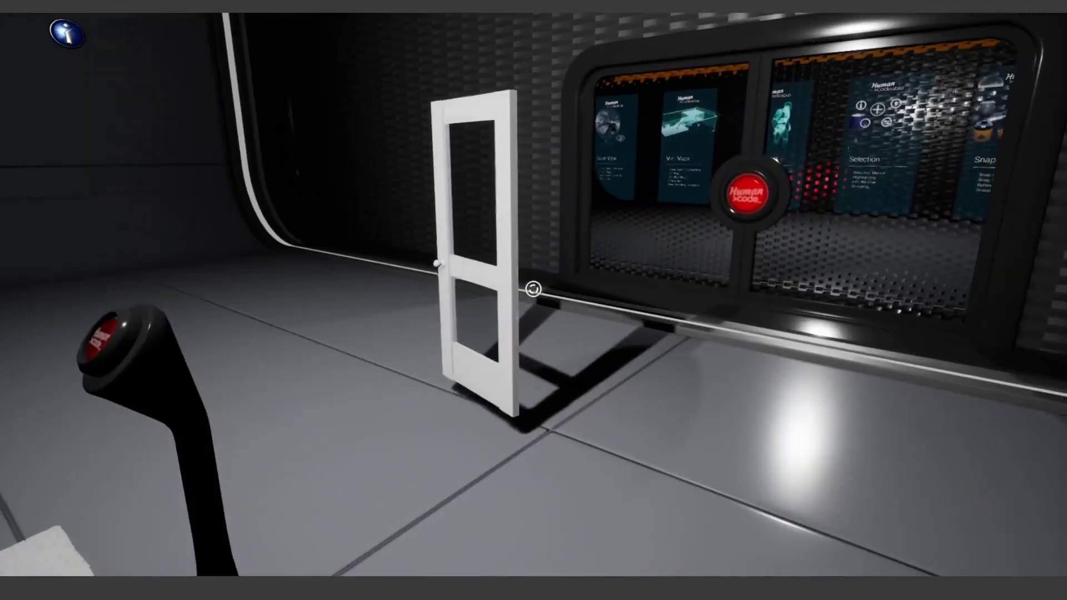
key(Escape)
Change the Transform of Comp_Open's cube element to Scale in Cubemagic with a range from 1 to 2
click(394, 14)
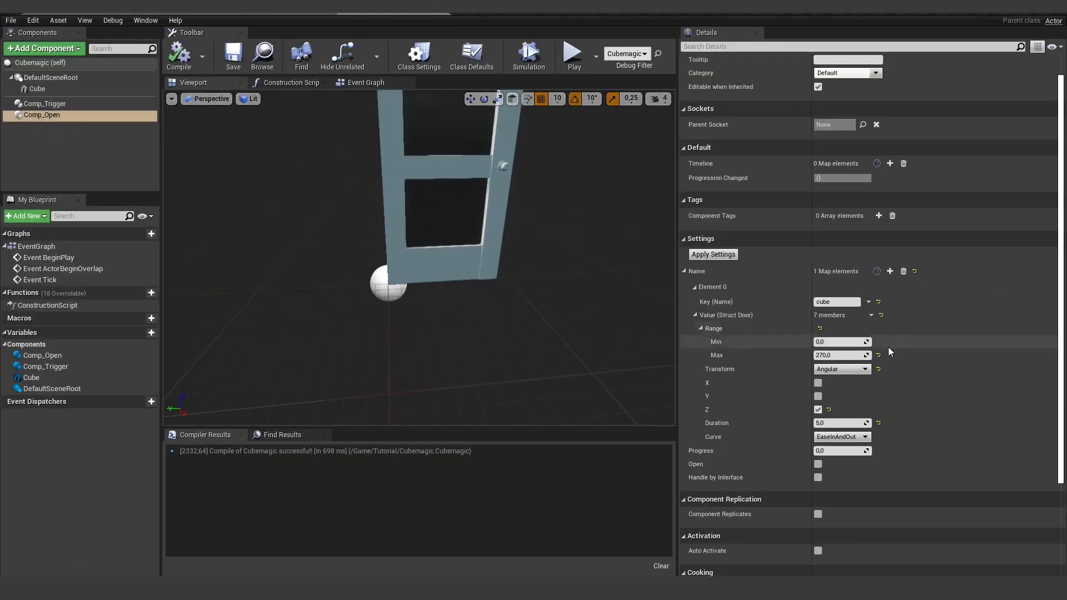
click(845, 370)
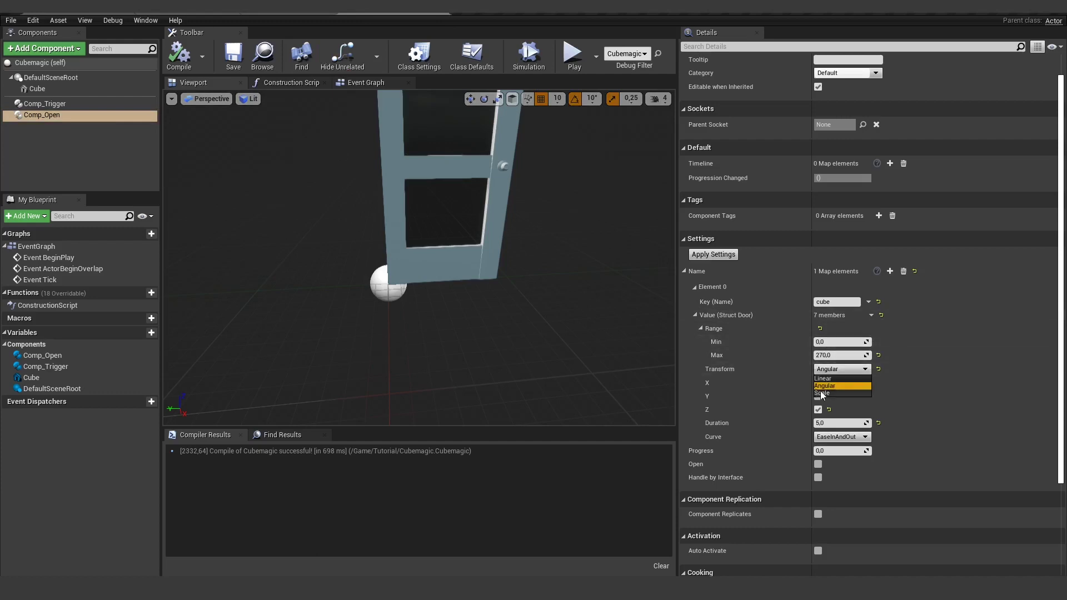
click(831, 394)
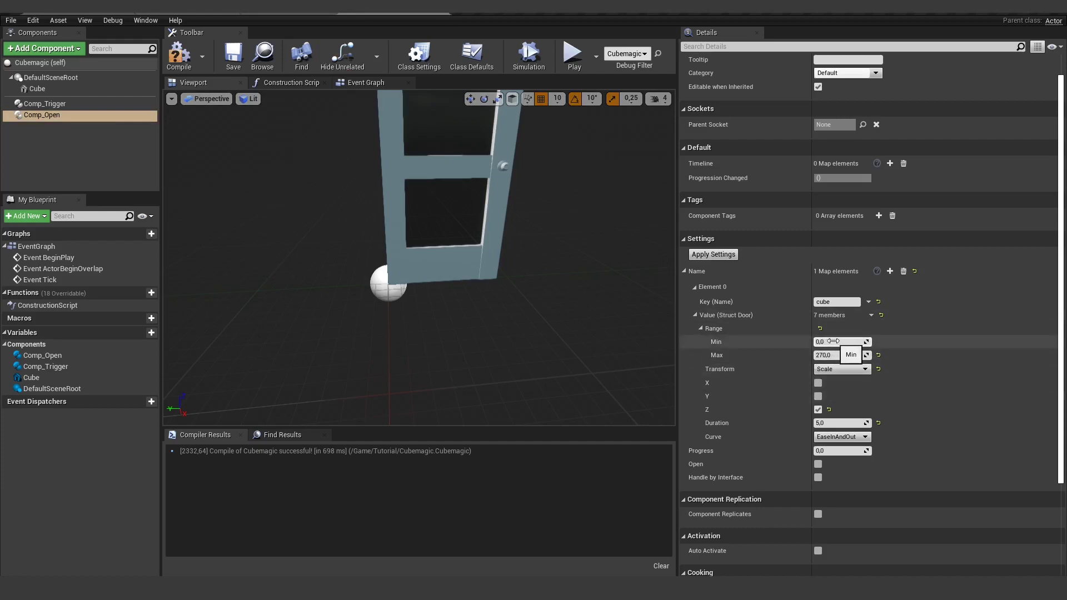
text(1)
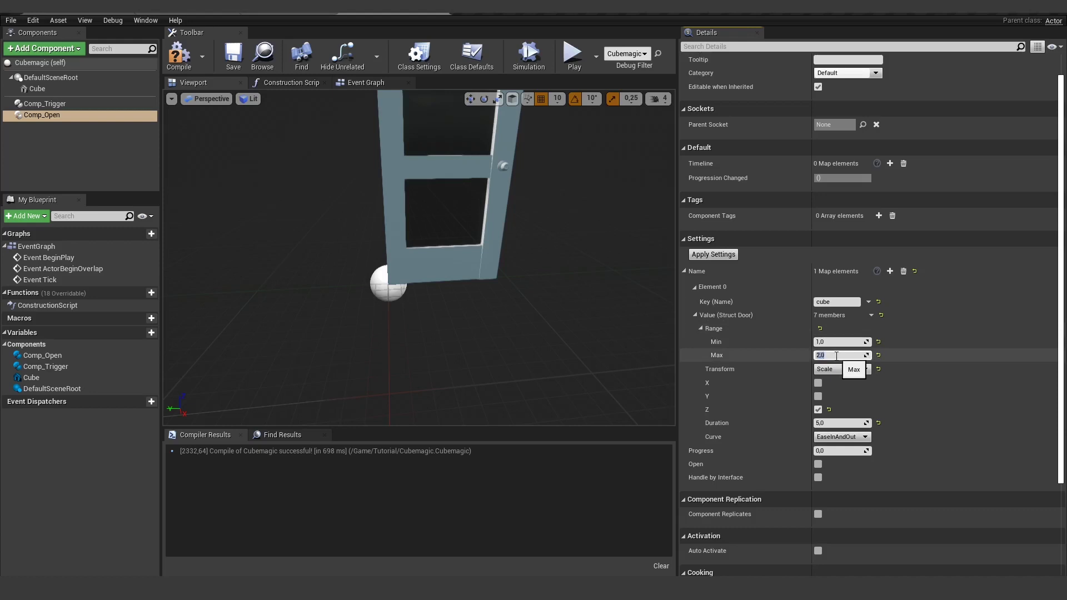
Enable the X and Y axes for the cube element, set its Duration to 2, and compile Cubemagic
click(819, 395)
click(819, 383)
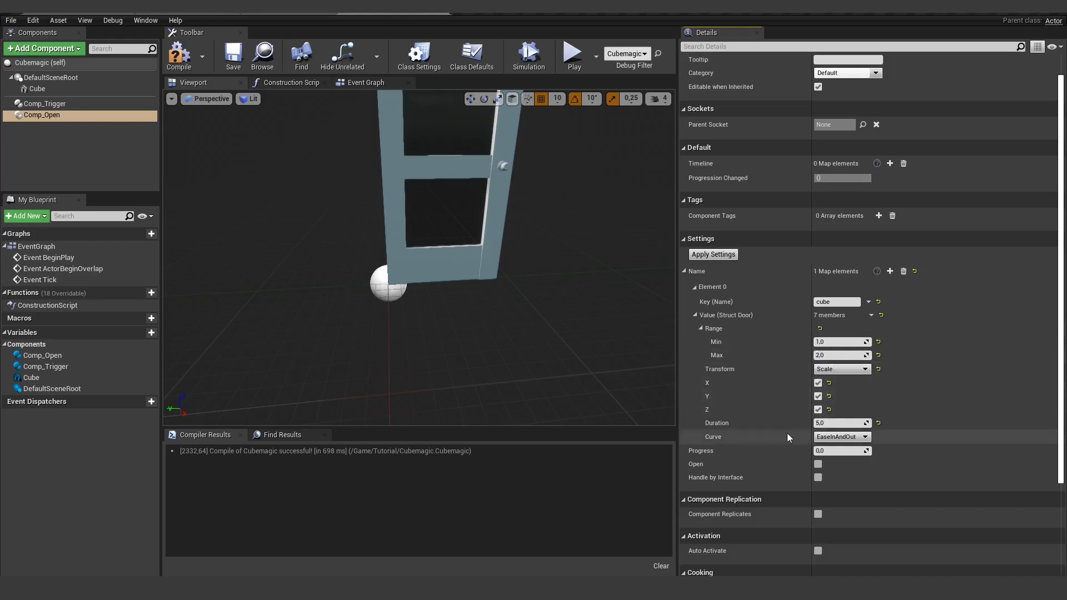
click(837, 422)
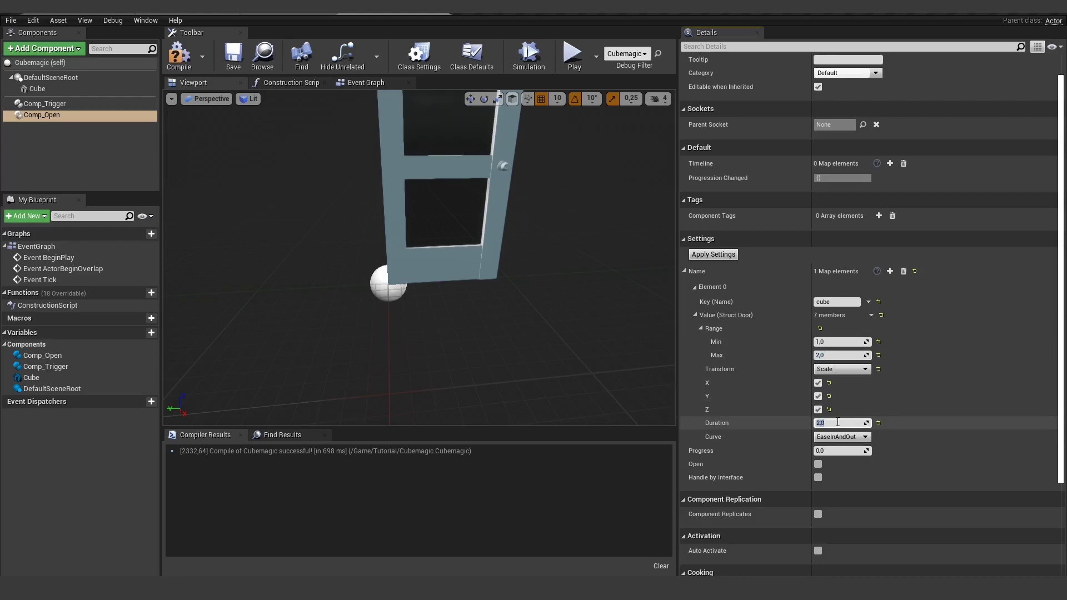
click(181, 56)
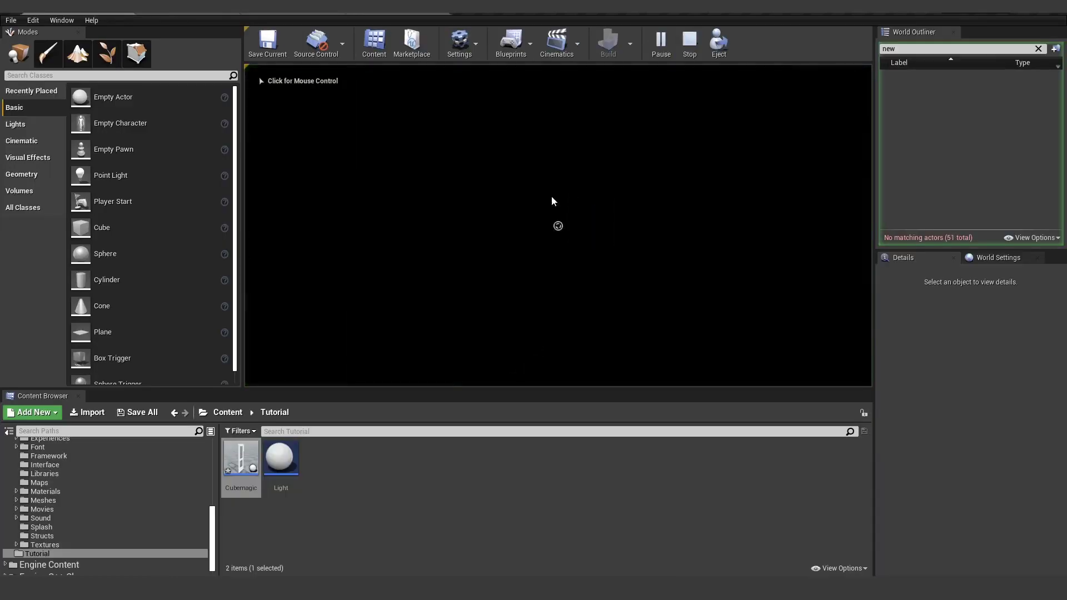
Play the level and trigger the stand button to test the door's scaling in both directions
click(553, 202)
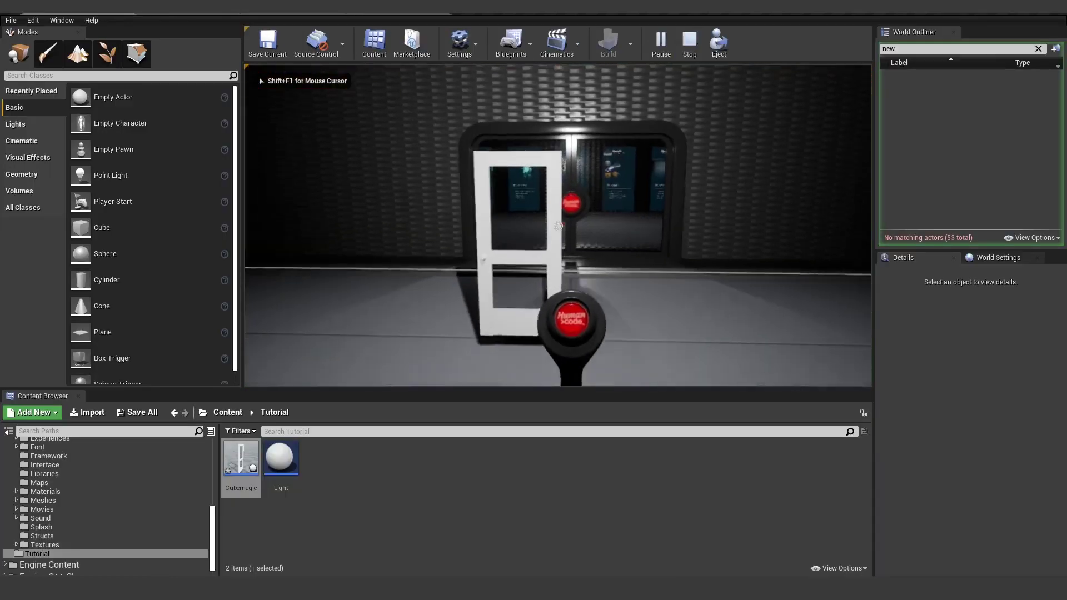
click(558, 226)
key(a)
key(s)
click(558, 226)
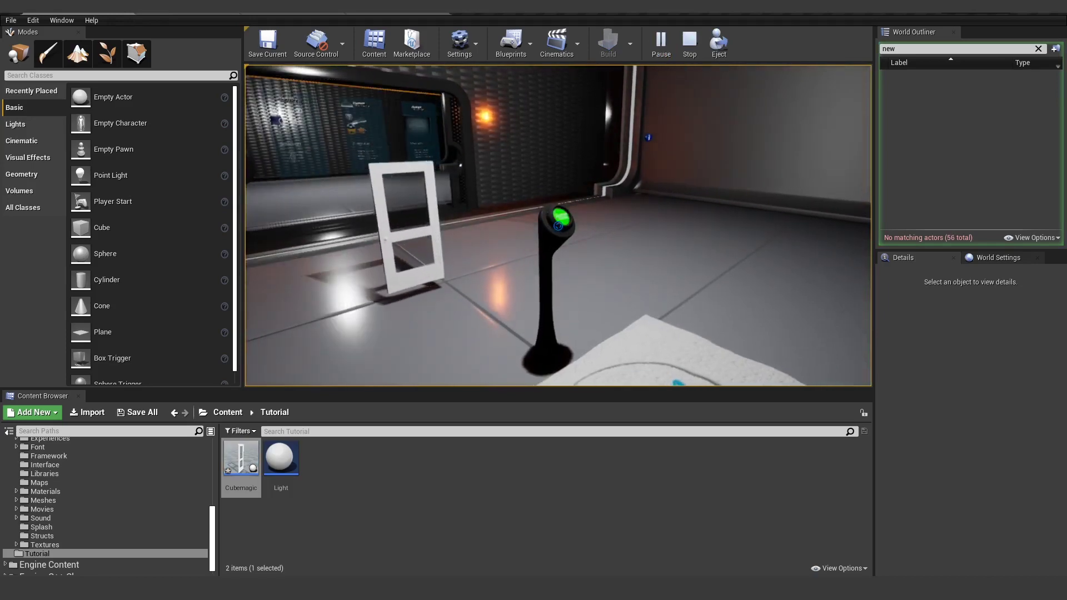
click(558, 225)
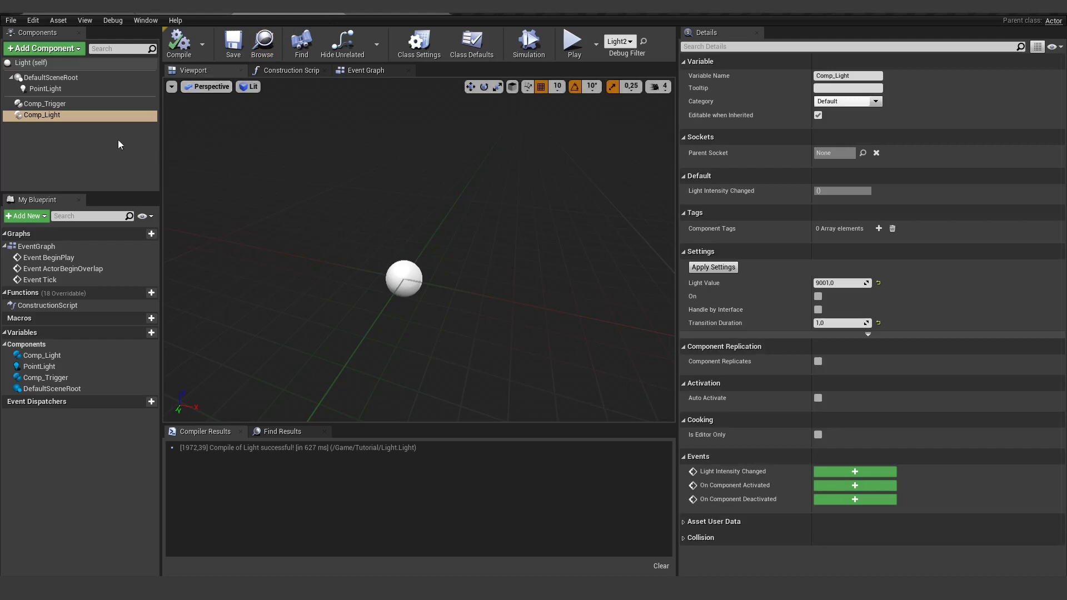
In the Light blueprint, set Comp_Trigger's Trigger Type to Custom and compile
click(52, 106)
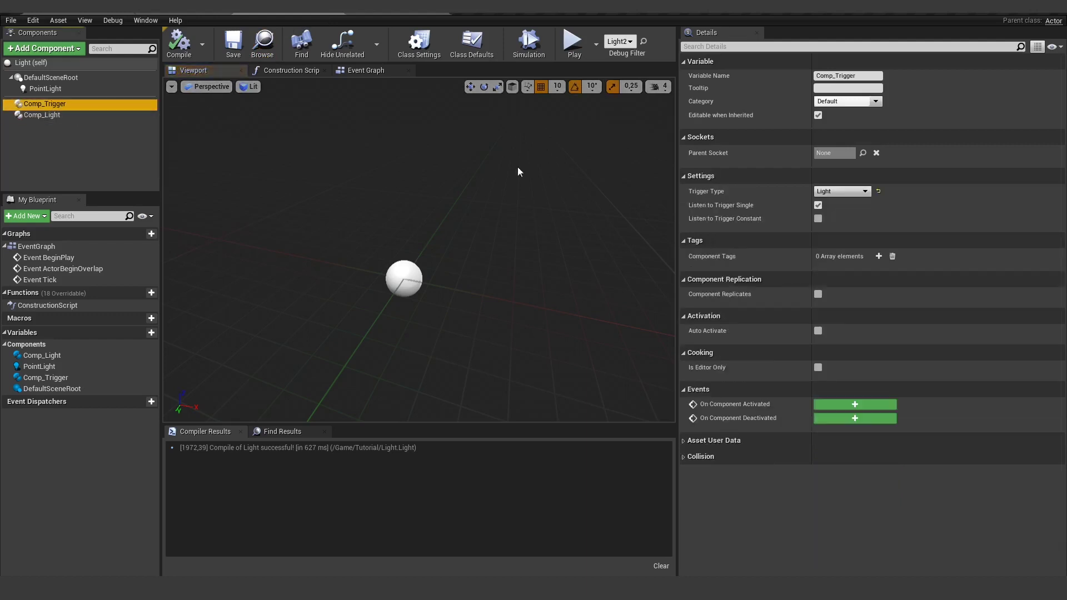
click(839, 194)
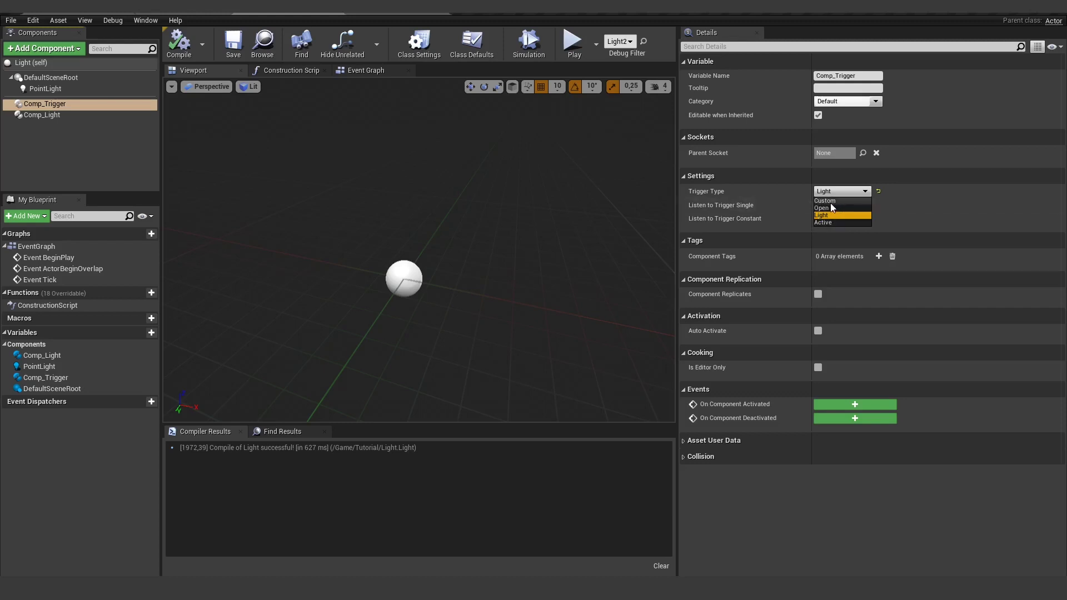
click(830, 201)
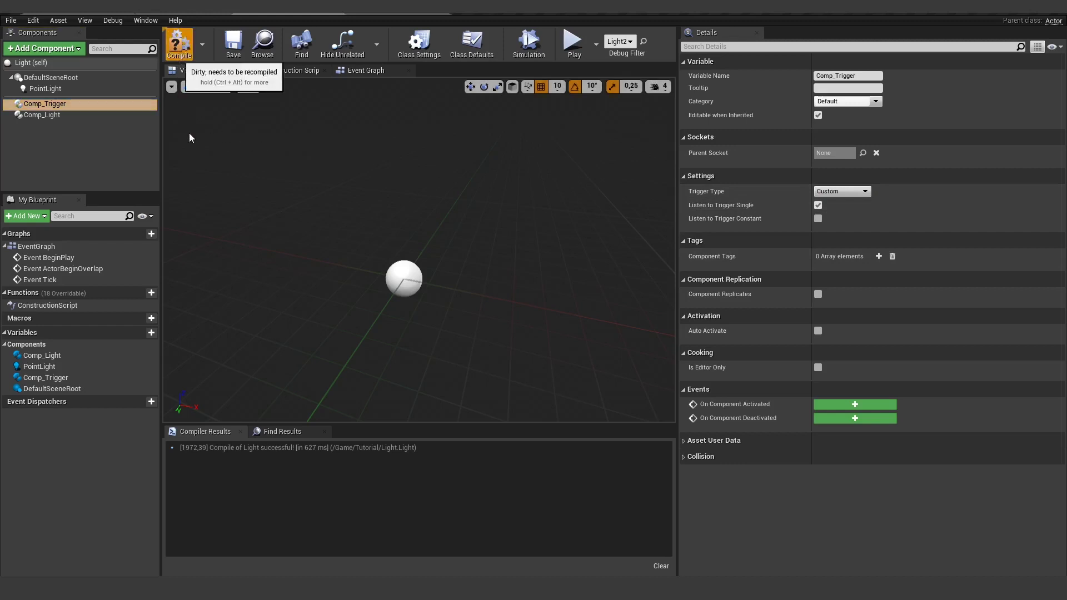
key(F7)
Add Interface_ListenToTrigger to the Light blueprint's implemented interfaces
click(364, 71)
right_drag(472, 269, 474, 167)
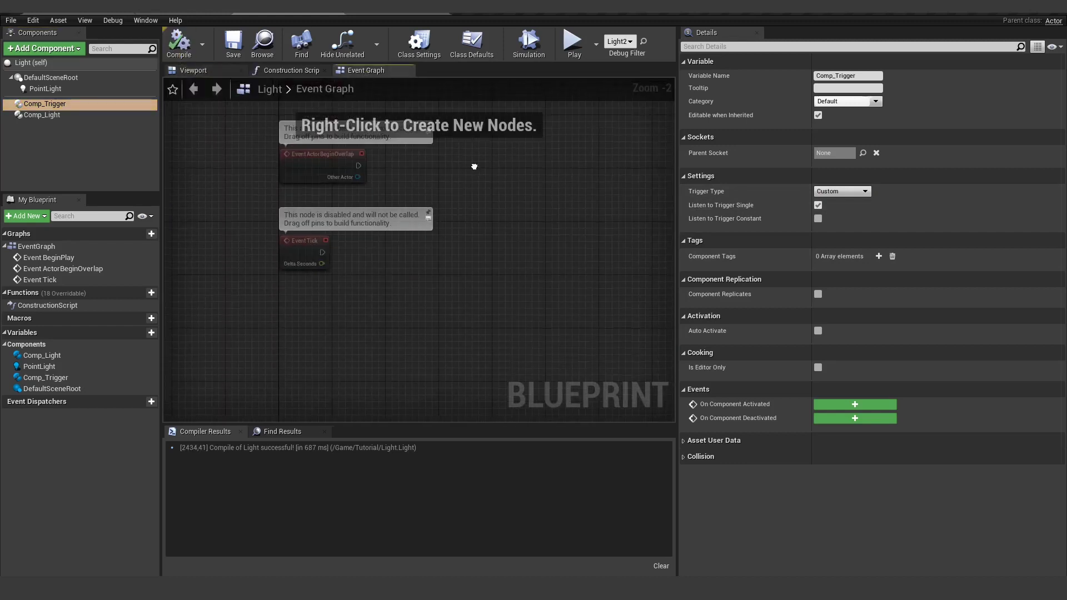
click(474, 46)
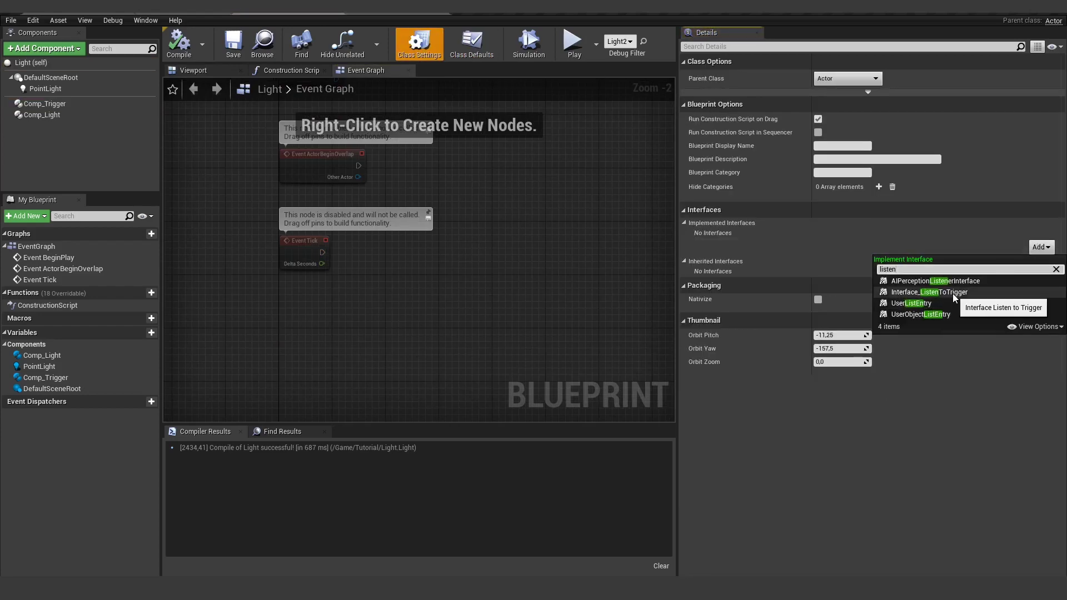
click(953, 293)
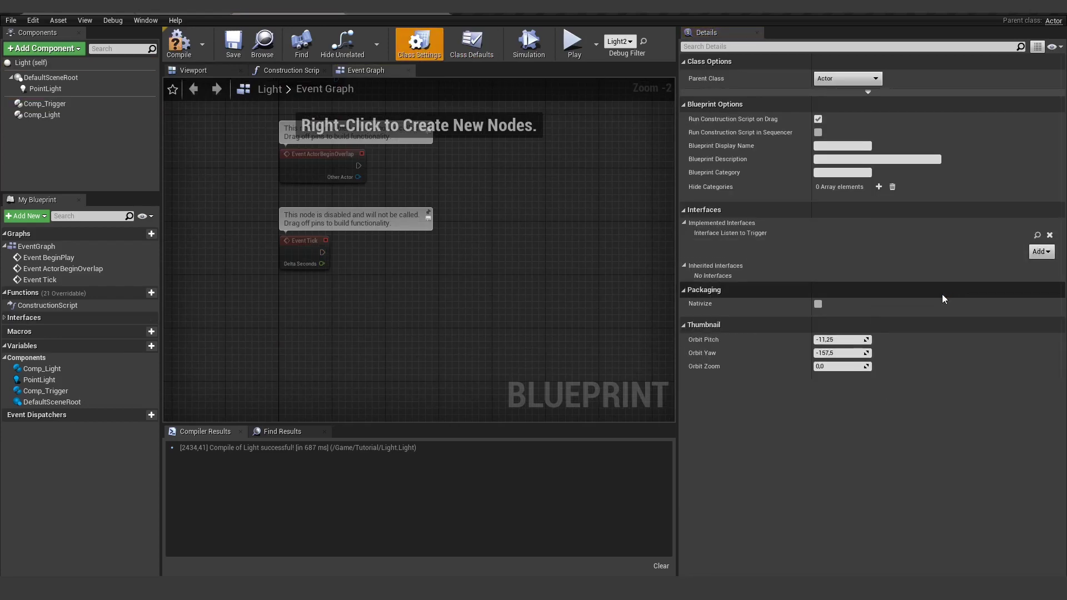
Compile the Light blueprint and add the Event Interface Trigger Single event to its event graph
click(179, 42)
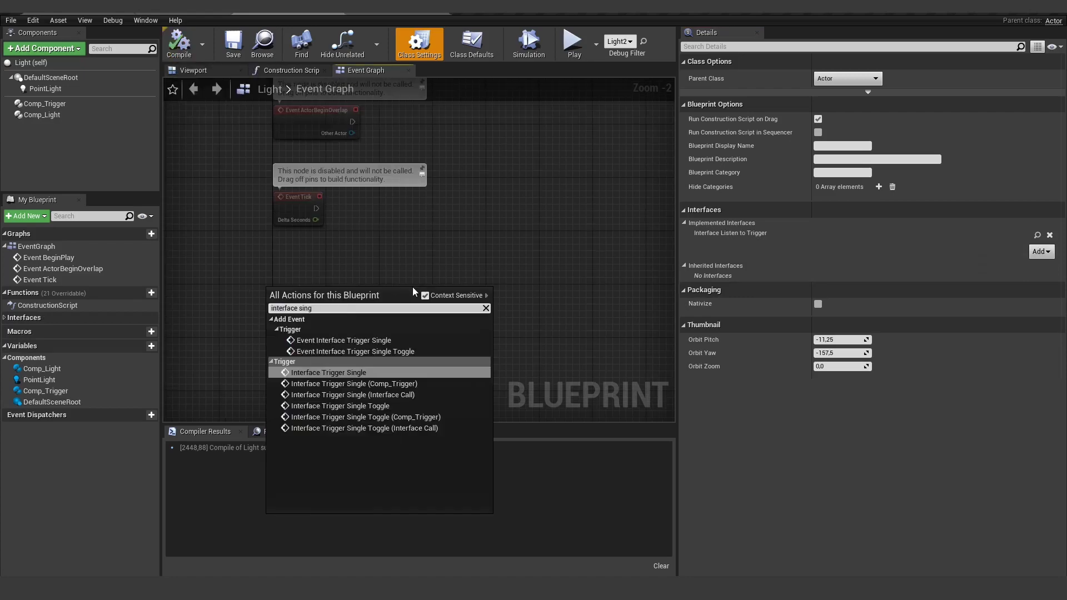
click(345, 341)
scroll(365, 352, up, 2)
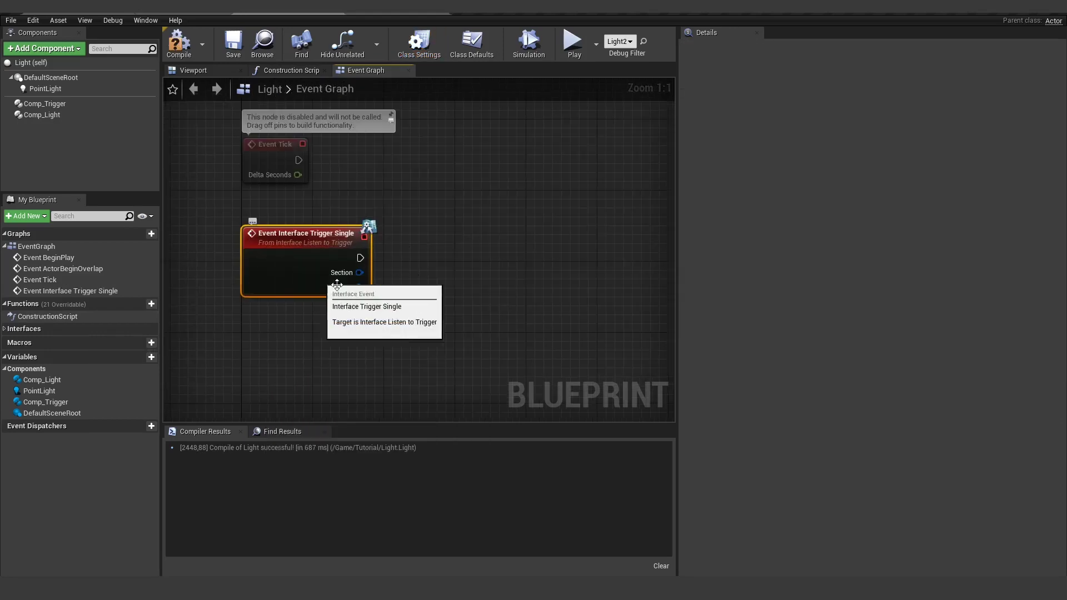
Add a Print String node reading "I am a light" and run it from Event Interface Trigger Single
right_click(440, 284)
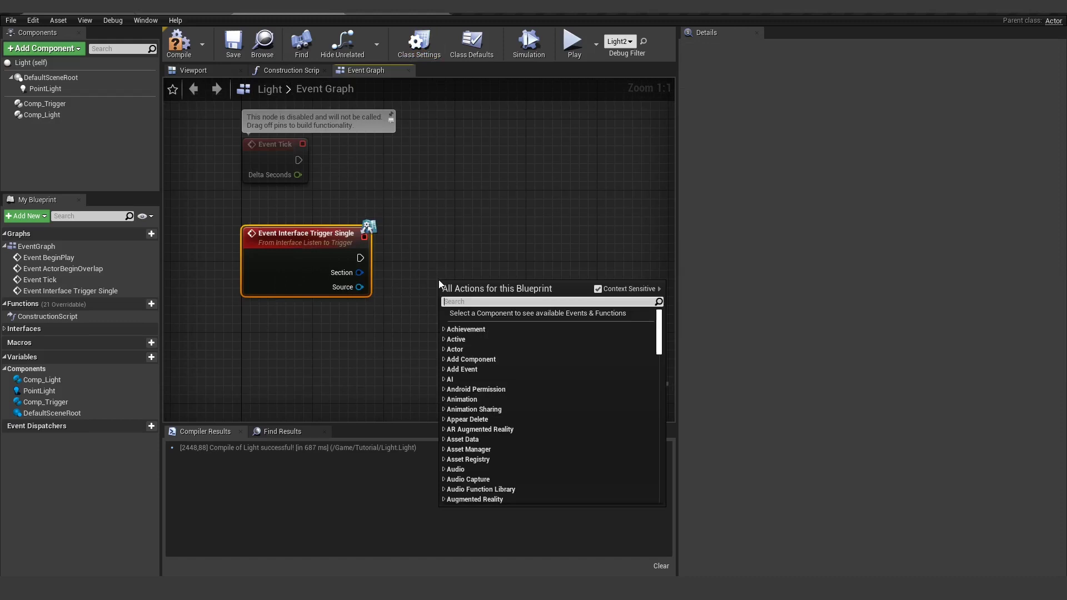
text(print)
click(488, 413)
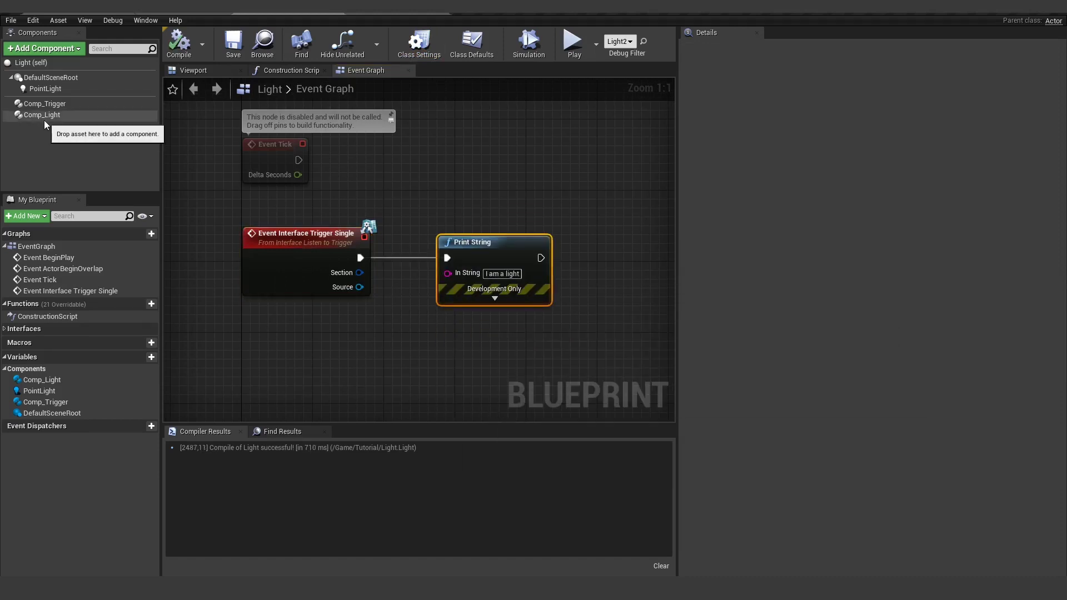
Delete the Comp_Light component from the Light blueprint and review Comp_Trigger's listening settings and the event node
click(44, 120)
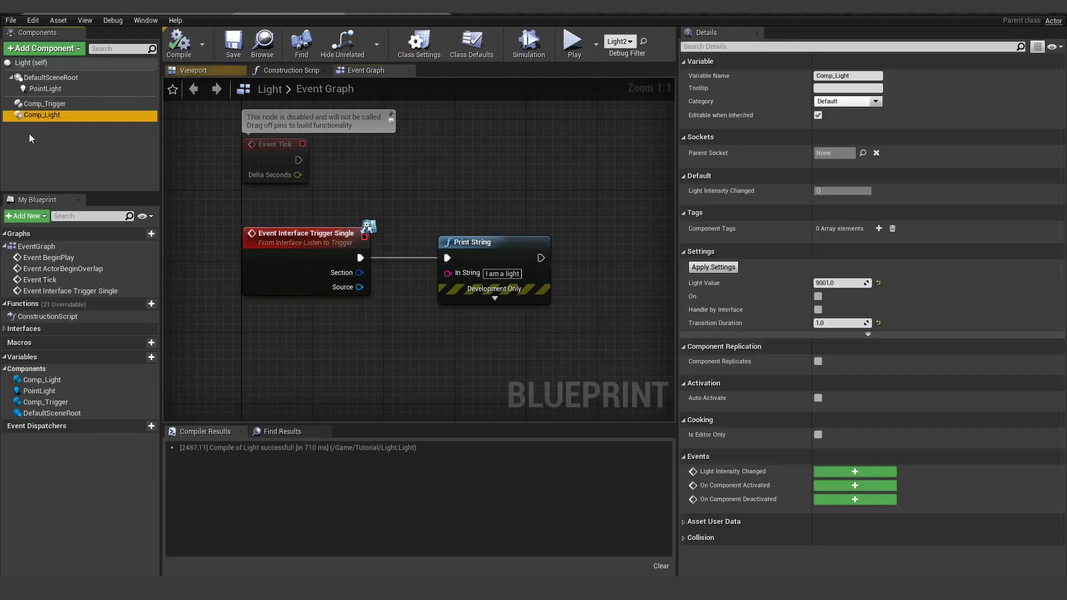
key(Delete)
click(44, 103)
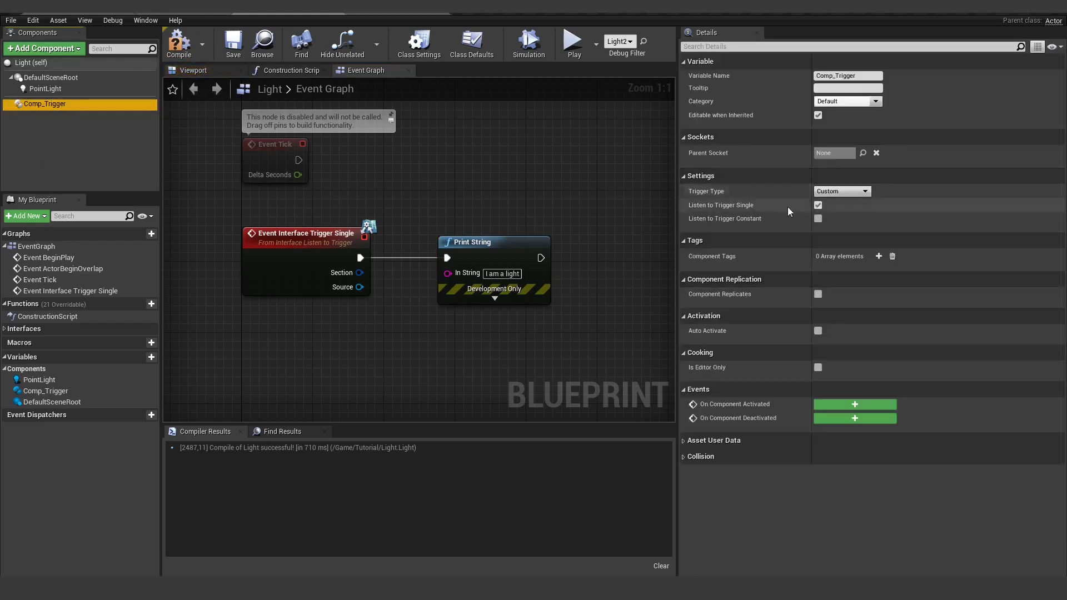
right_drag(420, 212, 431, 200)
click(328, 271)
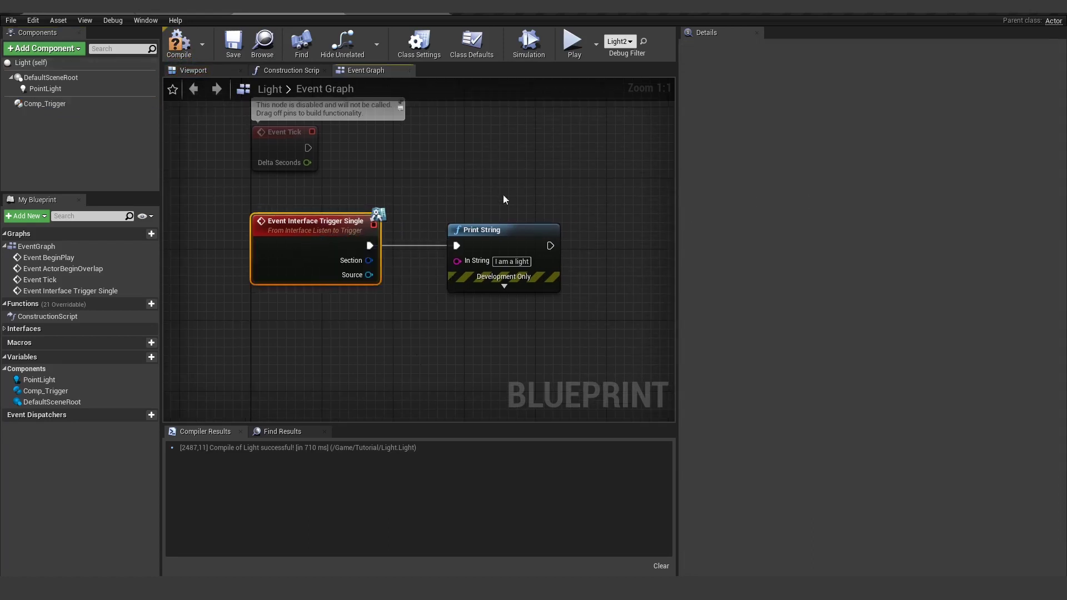
right_drag(535, 212, 430, 201)
drag(358, 156, 411, 286)
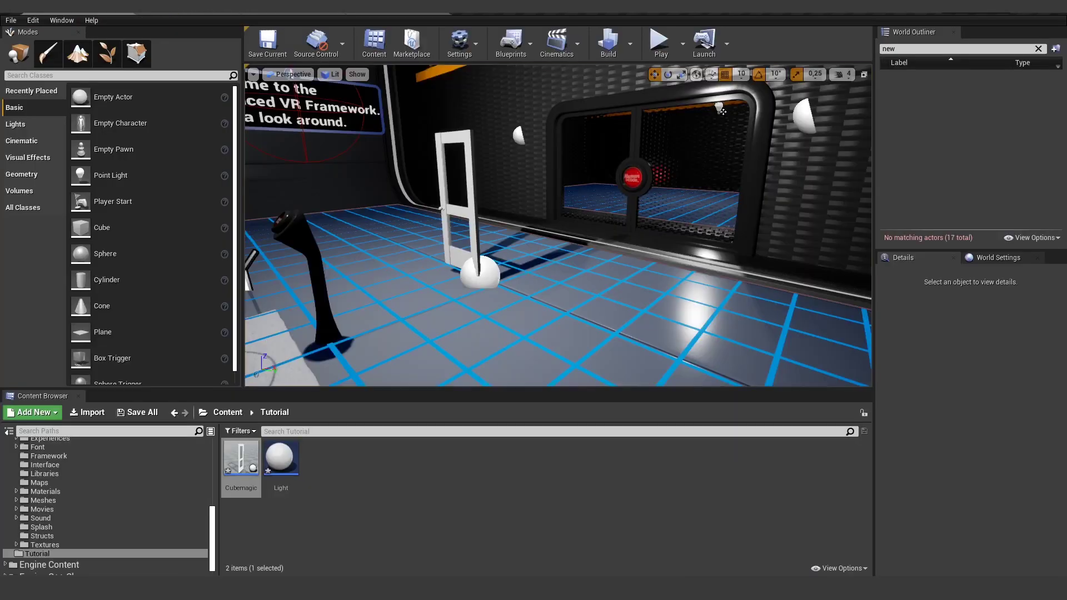
Play the level and trigger the stand button twice to test the lights' custom Print String response
right_drag(594, 105, 594, 105)
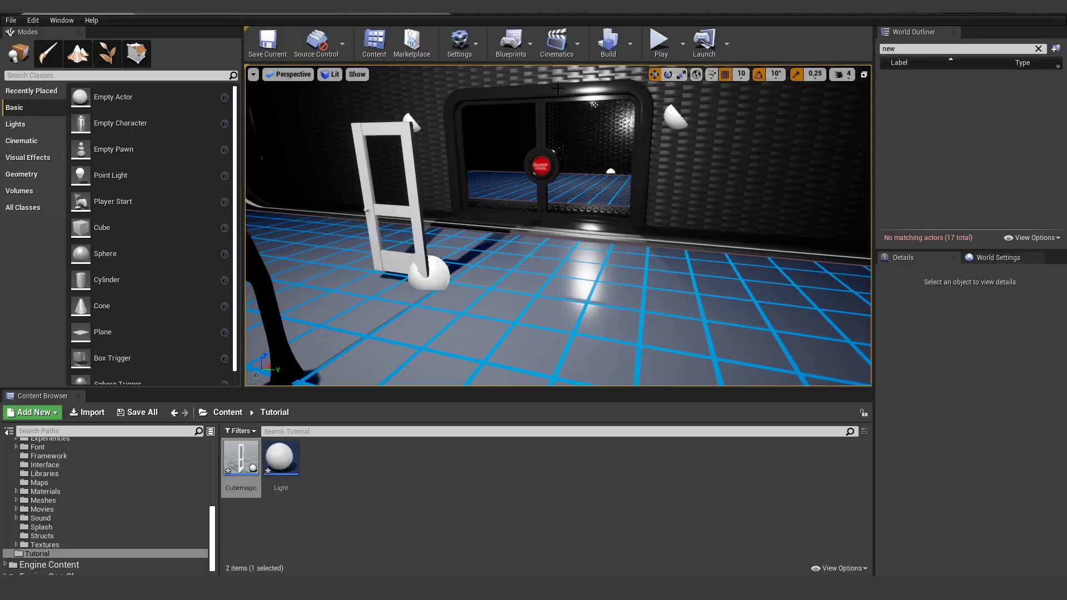
key(w)
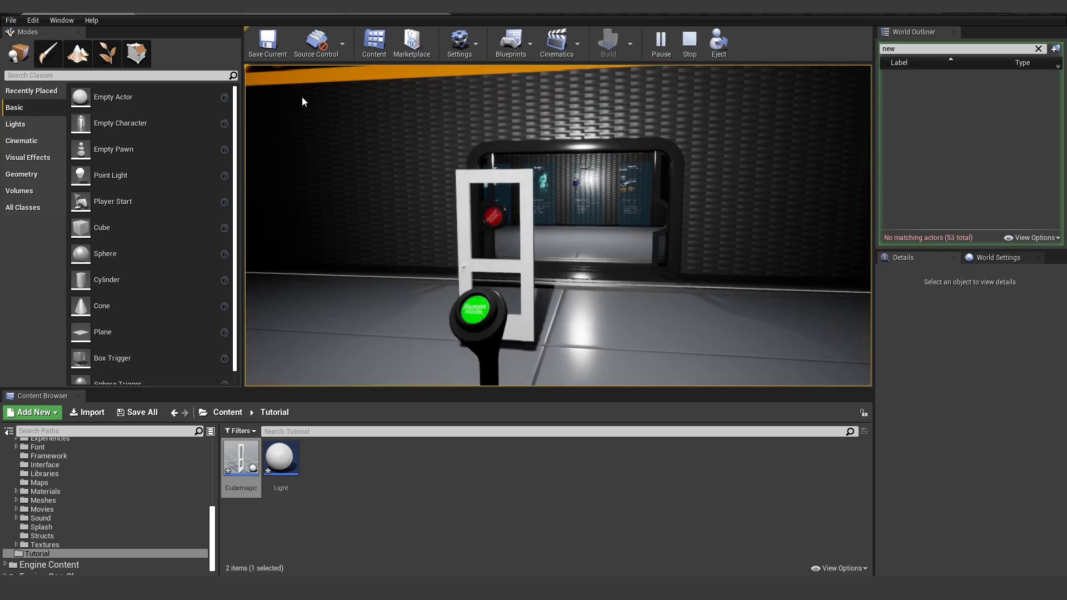
click(482, 311)
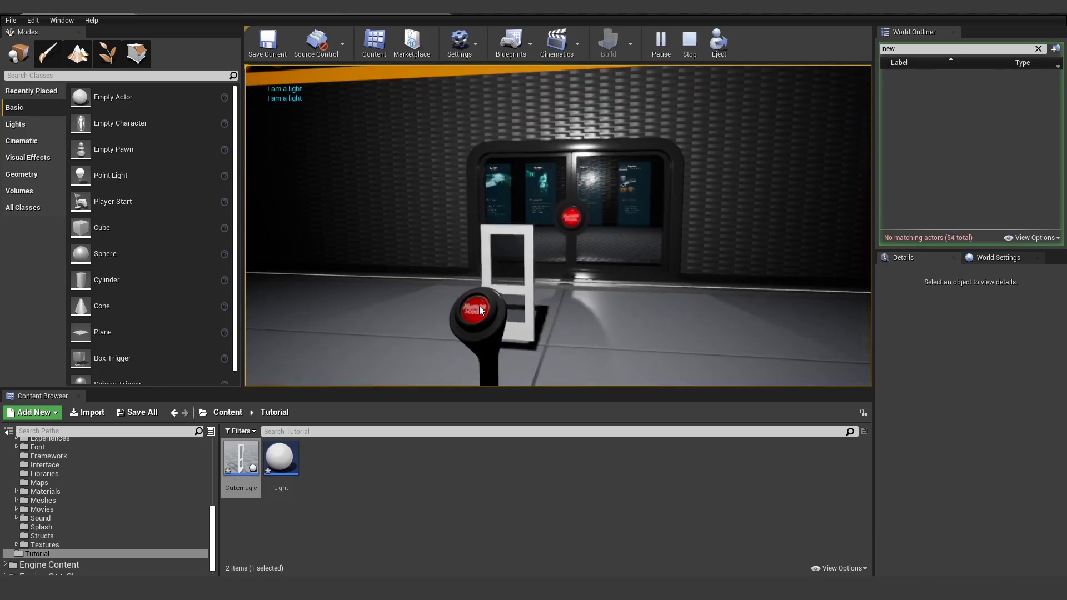
click(482, 311)
key(Escape)
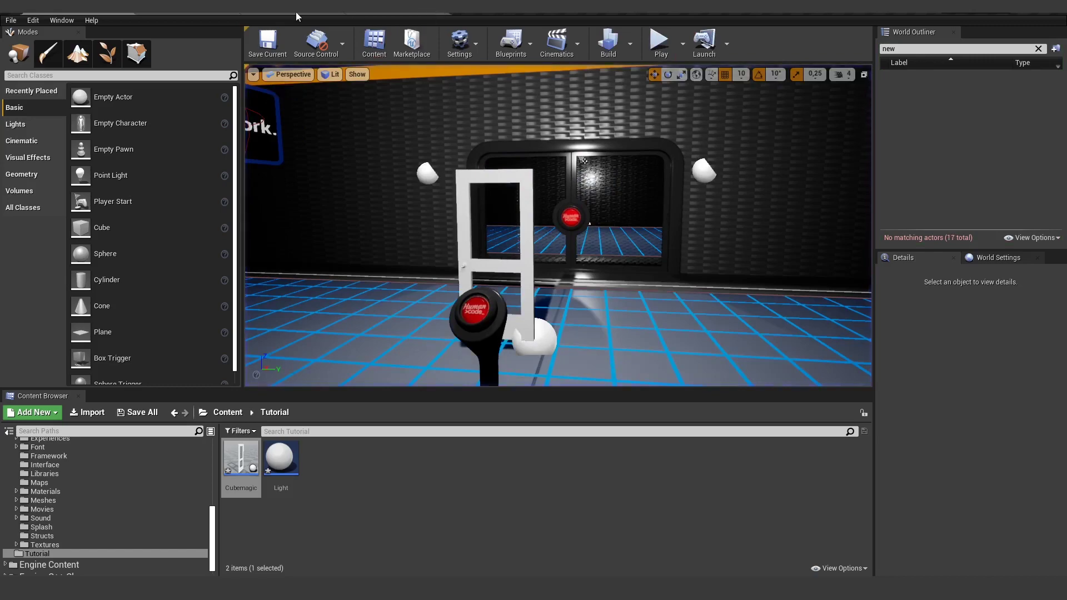
Review the Light event graph, return to the level, and locate the stand button's asset in the content browser
click(296, 12)
right_drag(470, 208, 455, 230)
scroll(556, 266, down, 3)
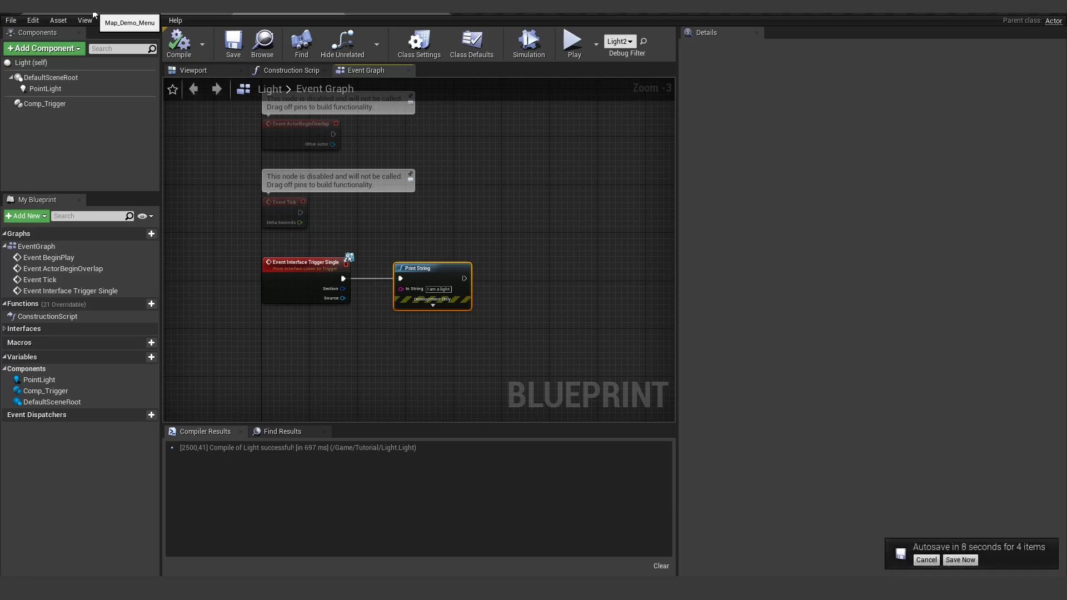
click(93, 14)
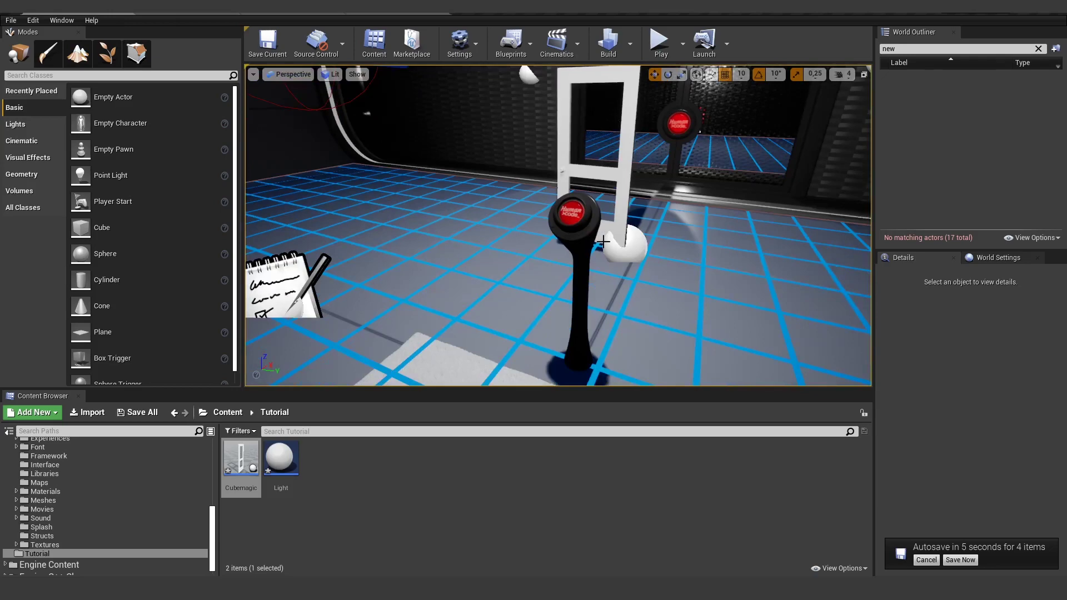
click(569, 222)
key(ctrl+b)
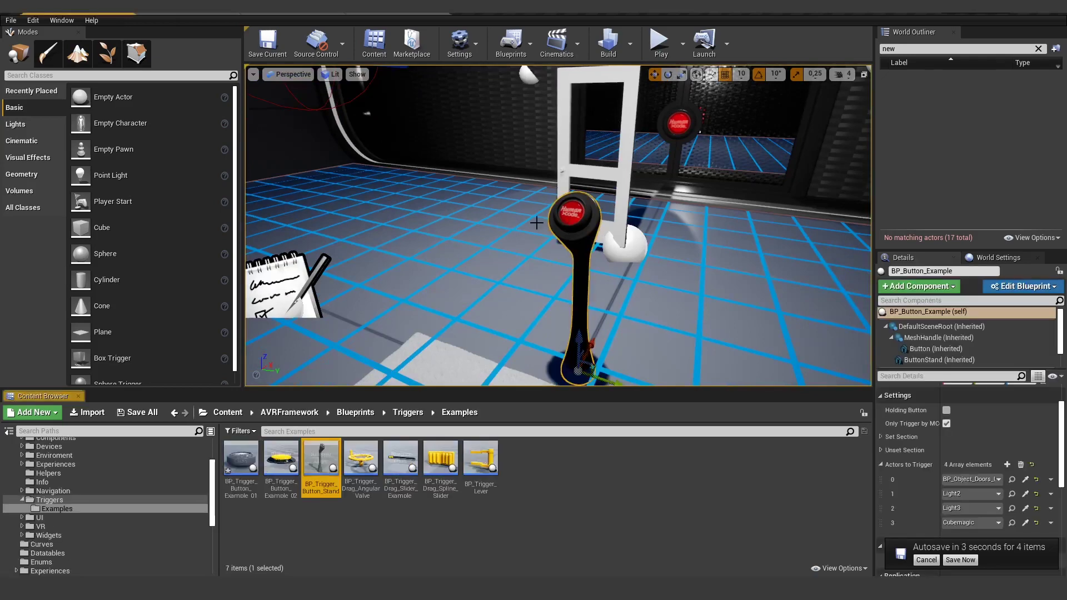
Place BP_Trigger_Button_Example_01 in the level near the stand button and open its blueprint
right_drag(426, 265, 437, 265)
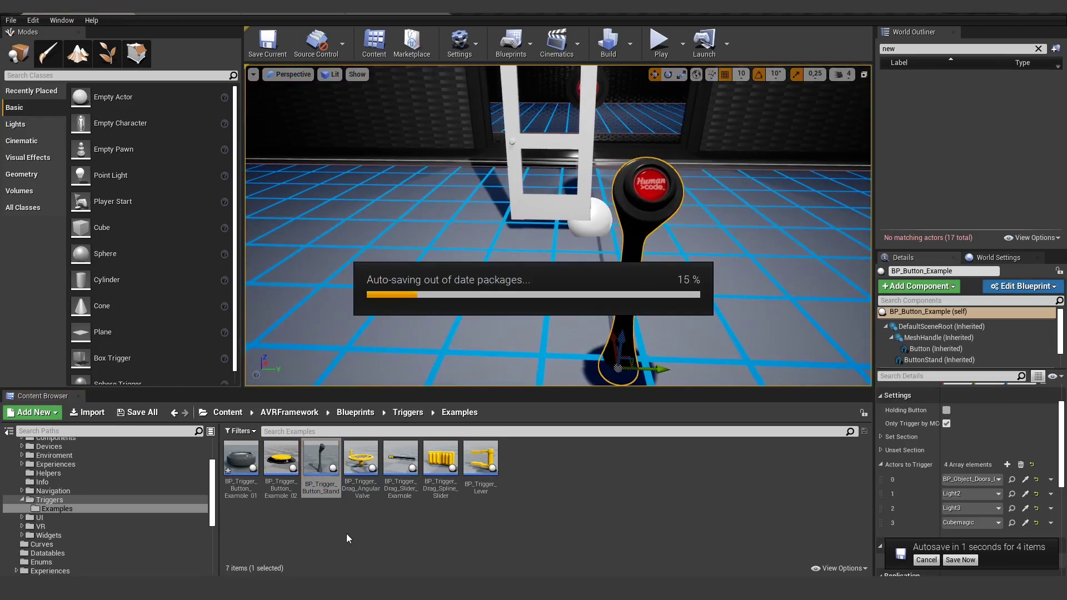
right_drag(507, 262, 486, 283)
drag(241, 459, 542, 292)
key(r)
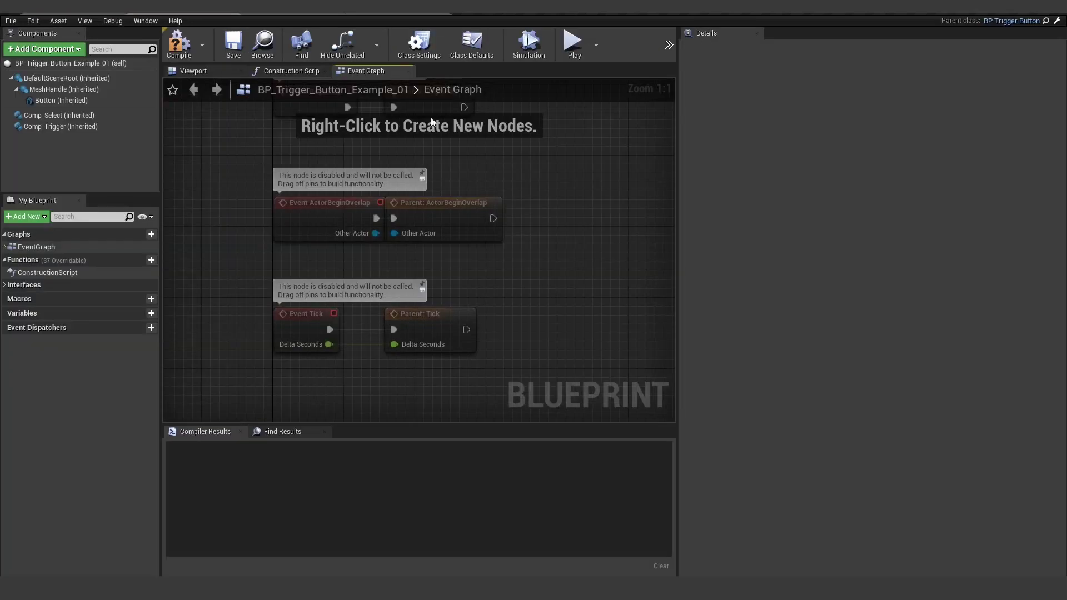
Add the Event Interface Trigger Single event below Event Tick in the BP_Trigger_Button_Example_01 event graph
scroll(433, 250, down, 4)
right_drag(496, 217, 474, 263)
scroll(516, 301, up, 3)
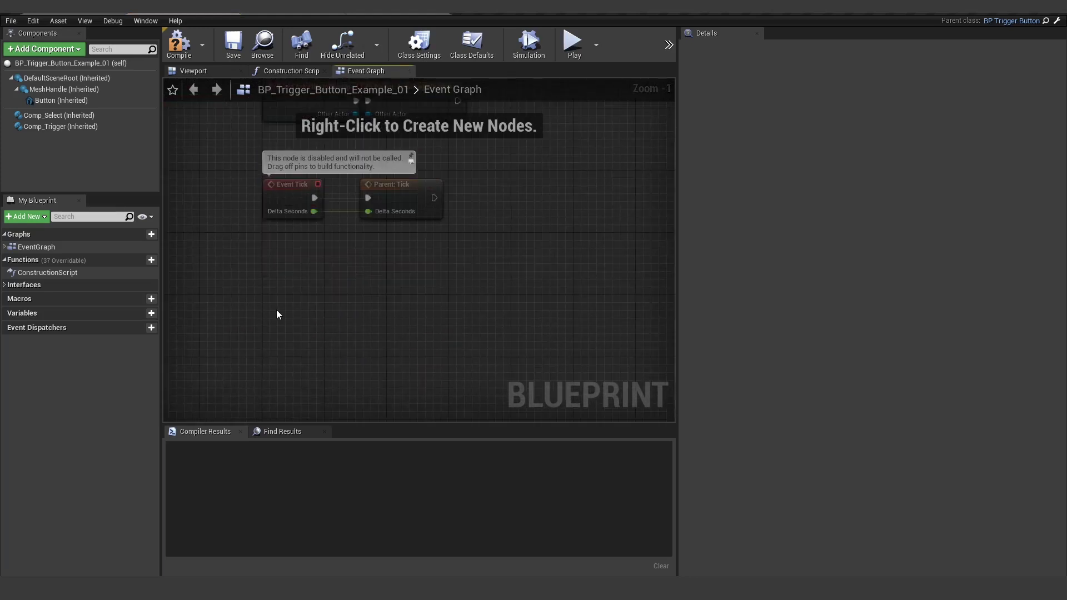
right_click(277, 312)
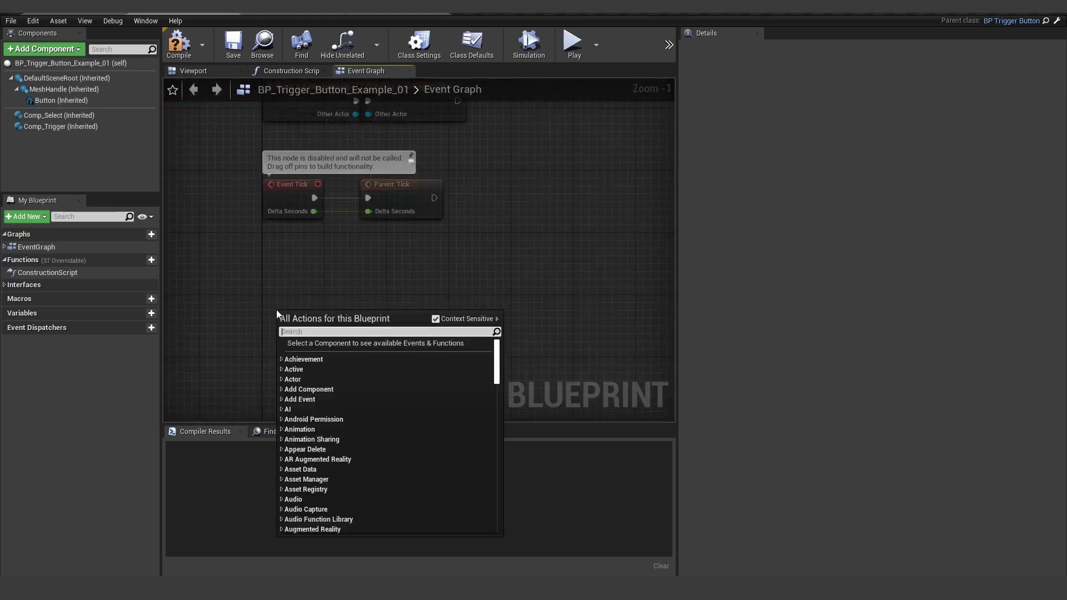
text(trigger sing)
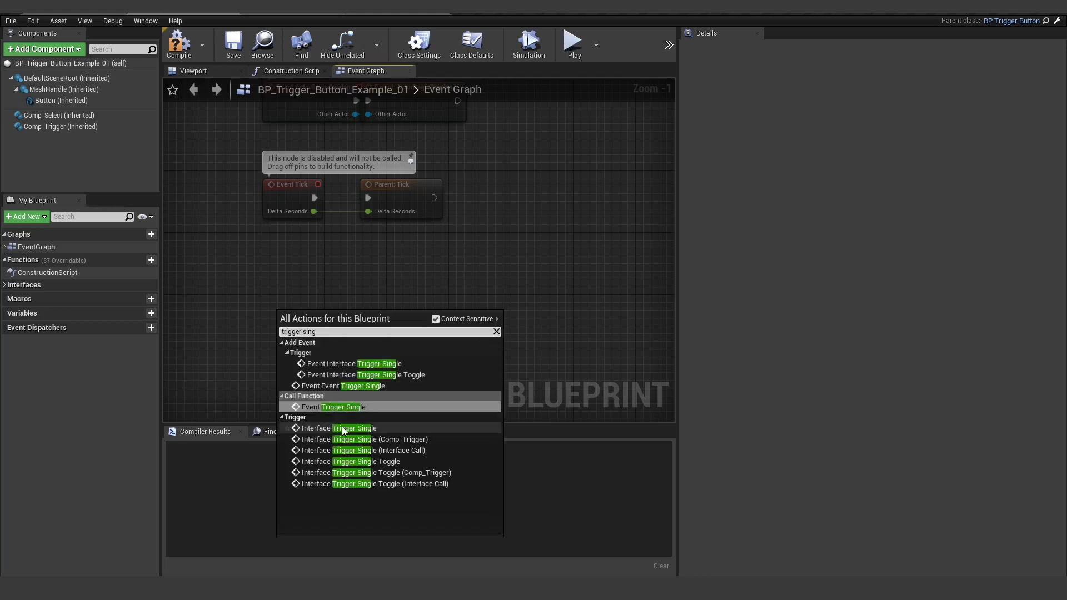
click(328, 365)
Add a Print String node reading "I triggerred myself" and connect it to Event Interface Trigger Single
right_click(424, 311)
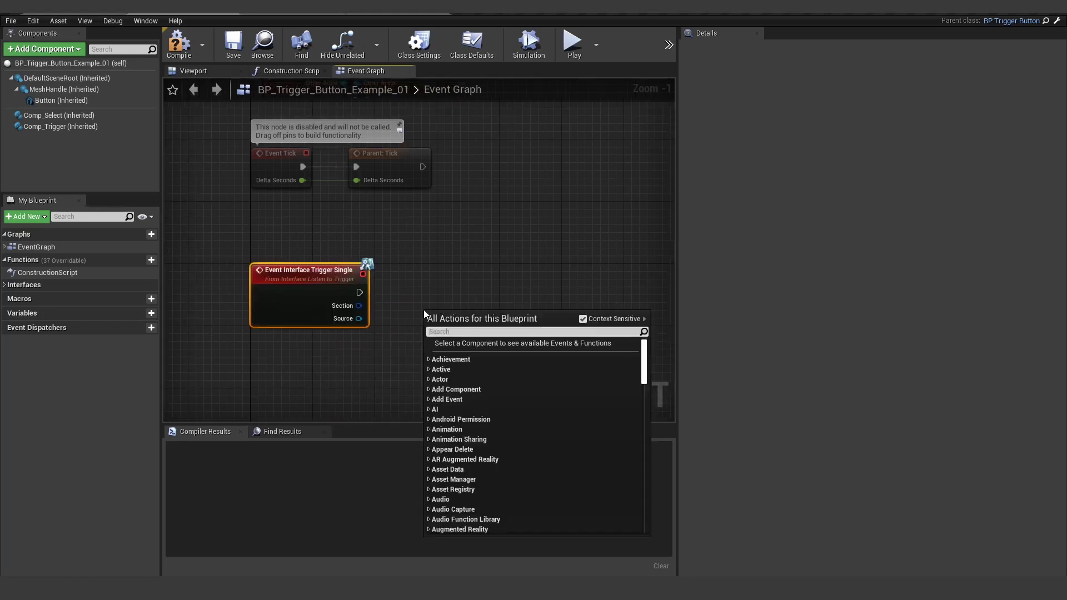
text(print)
key(Return)
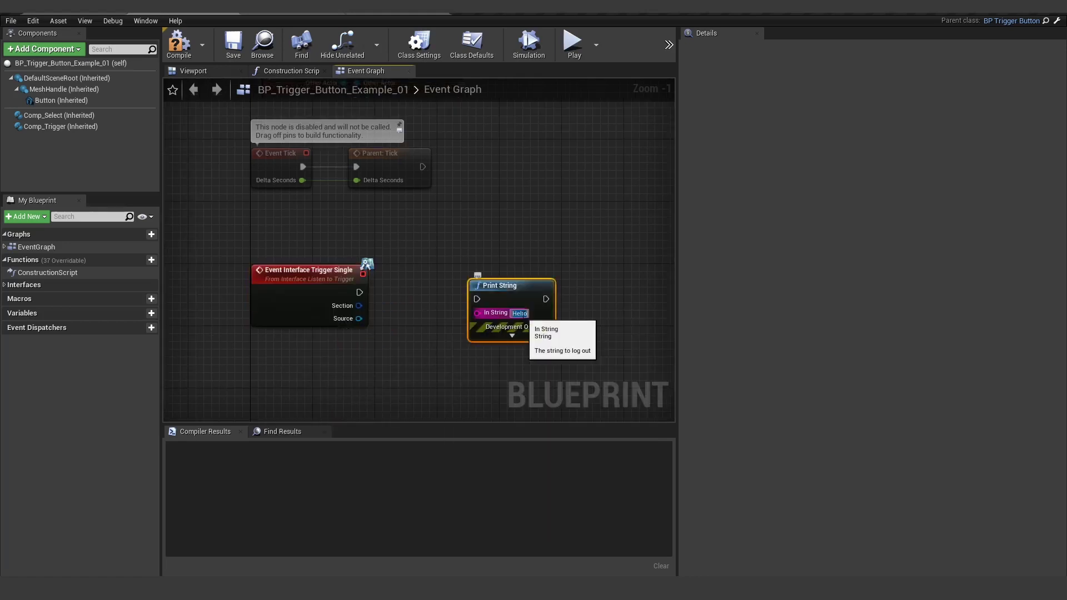
Add a Spawn Emitter at Location node with P_Explosion_Bomb as its emitter template
right_click(371, 272)
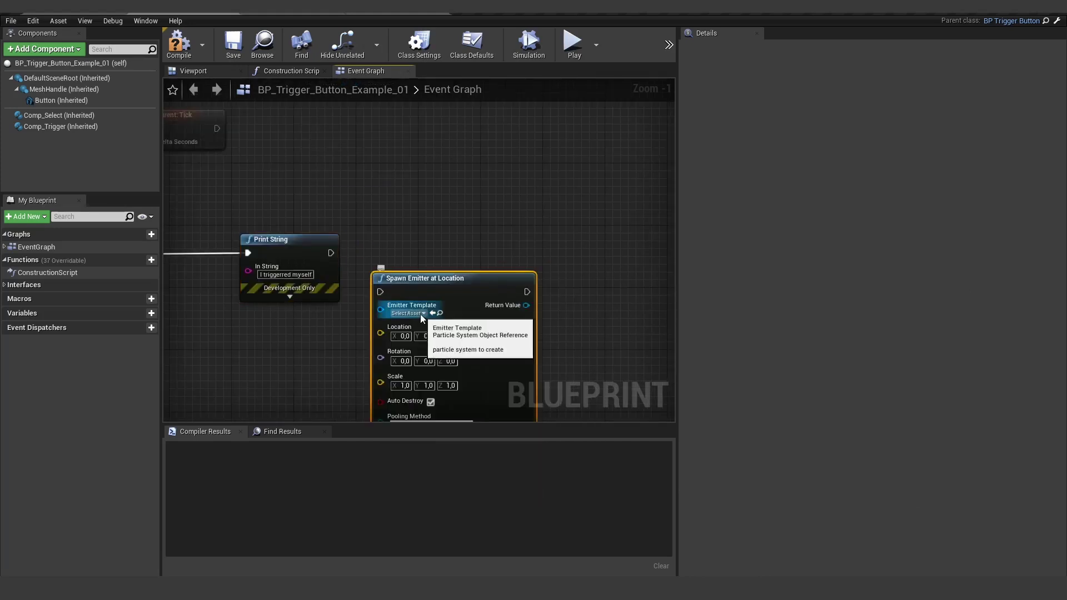
click(421, 314)
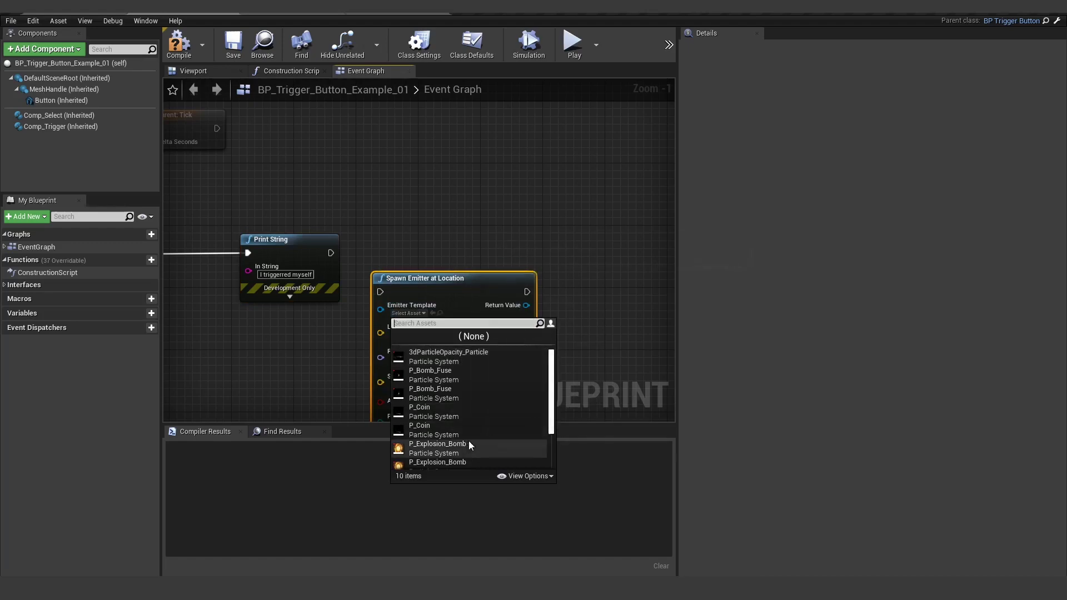
click(442, 444)
Space out the nodes and connect Print String's execution output to Spawn Emitter at Location
drag(413, 278, 530, 246)
right_drag(363, 344, 506, 320)
drag(450, 227, 403, 225)
right_drag(510, 314, 442, 323)
right_drag(349, 319, 272, 289)
drag(270, 205, 484, 213)
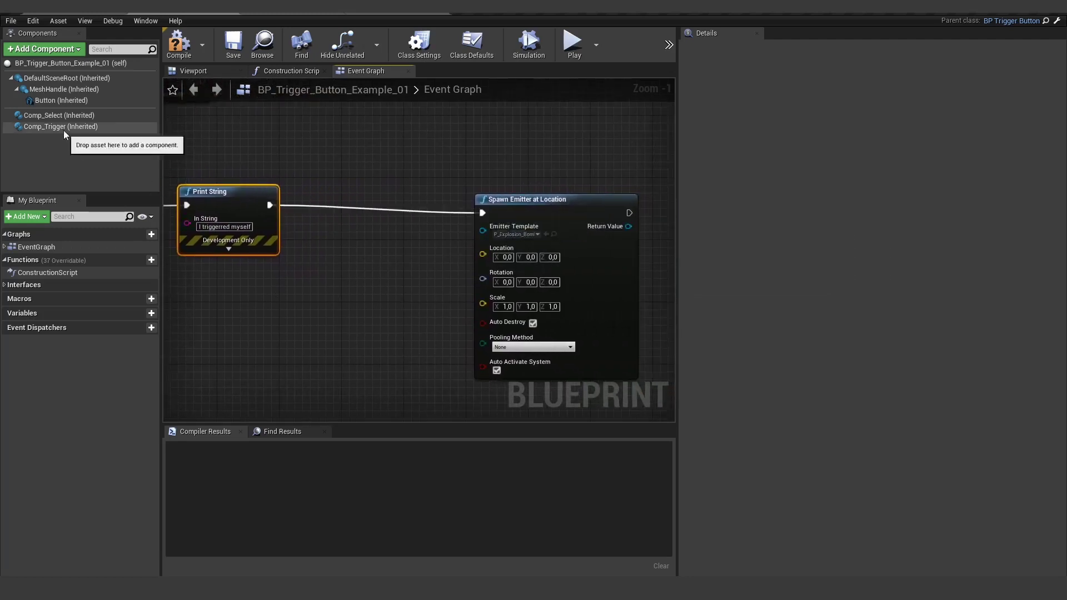
Add a Button component reference and feed its GetWorldLocation into the emitter node's Location
drag(61, 100, 256, 303)
right_drag(255, 303, 301, 296)
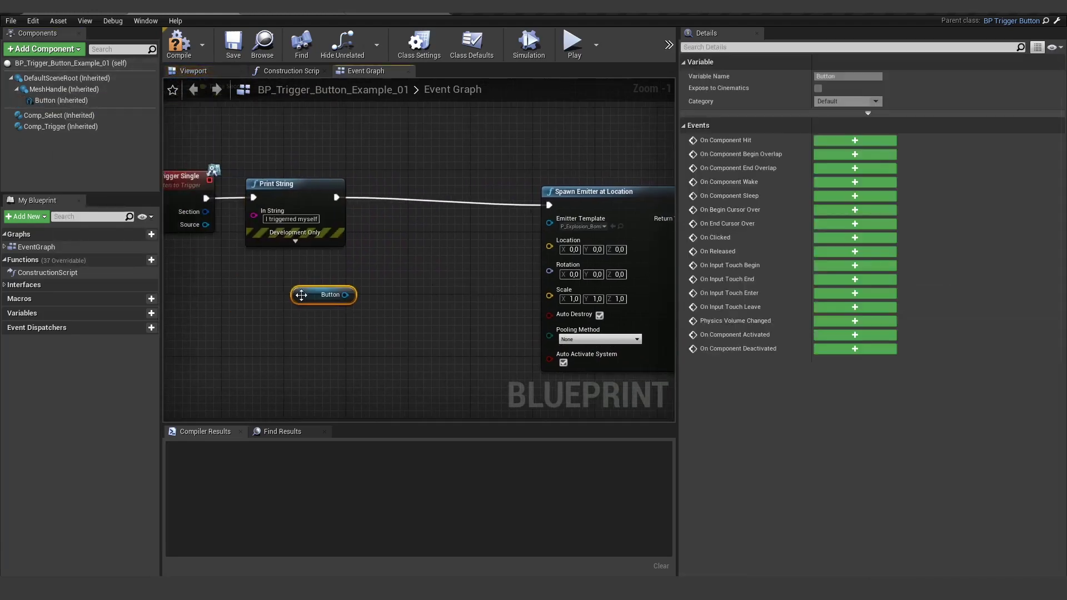
drag(301, 295, 231, 295)
drag(275, 295, 333, 340)
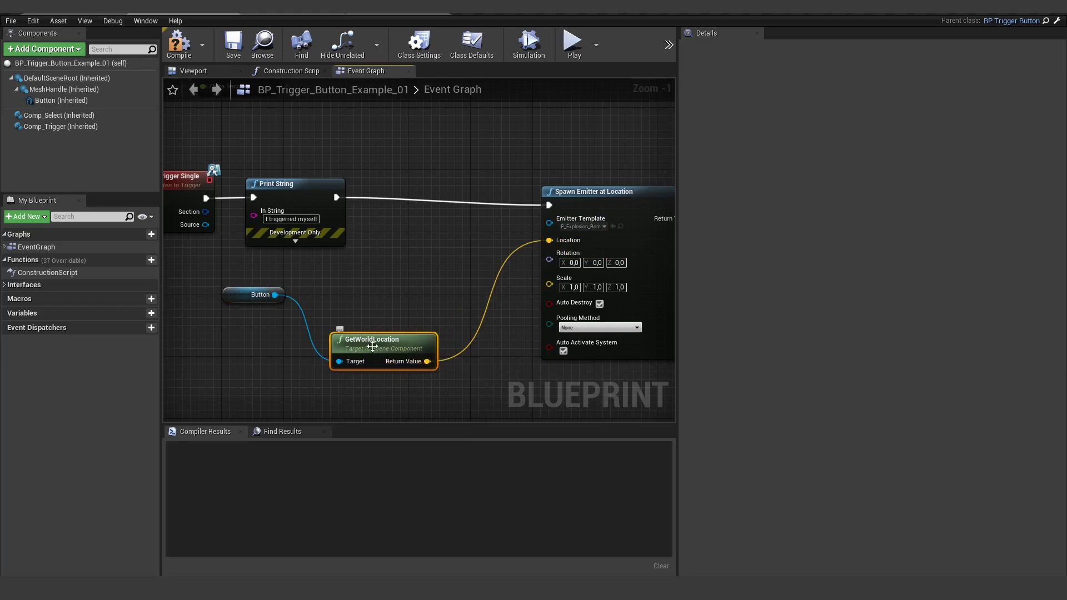
Move the GetWorldLocation and Button nodes closer to the emitter node, and move the event node farther from Print String
drag(373, 347, 443, 253)
drag(224, 304, 434, 305)
right_drag(377, 317, 562, 304)
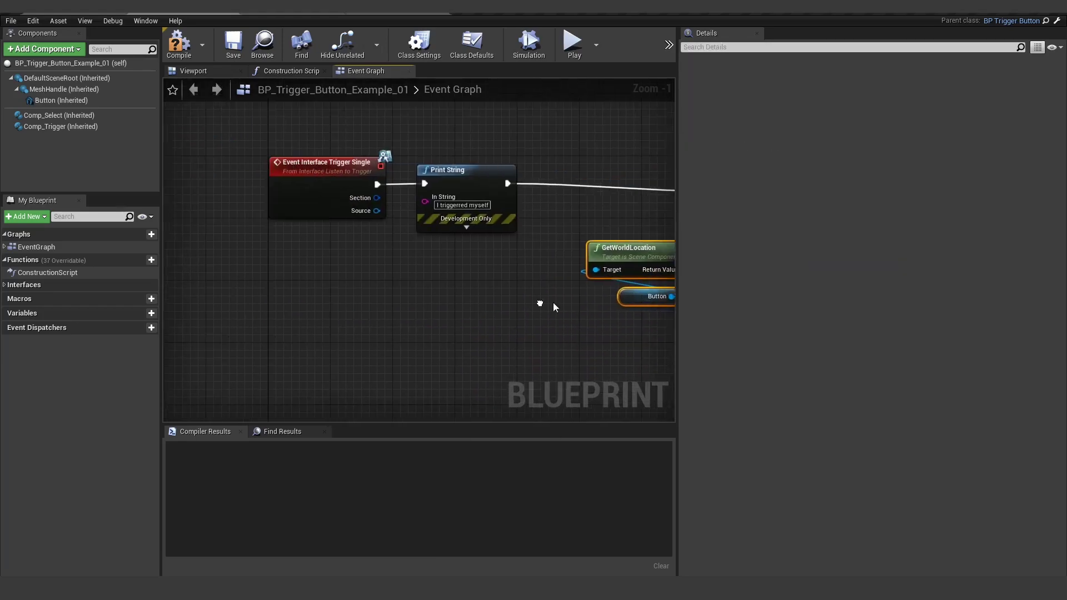
click(562, 305)
drag(338, 189, 229, 189)
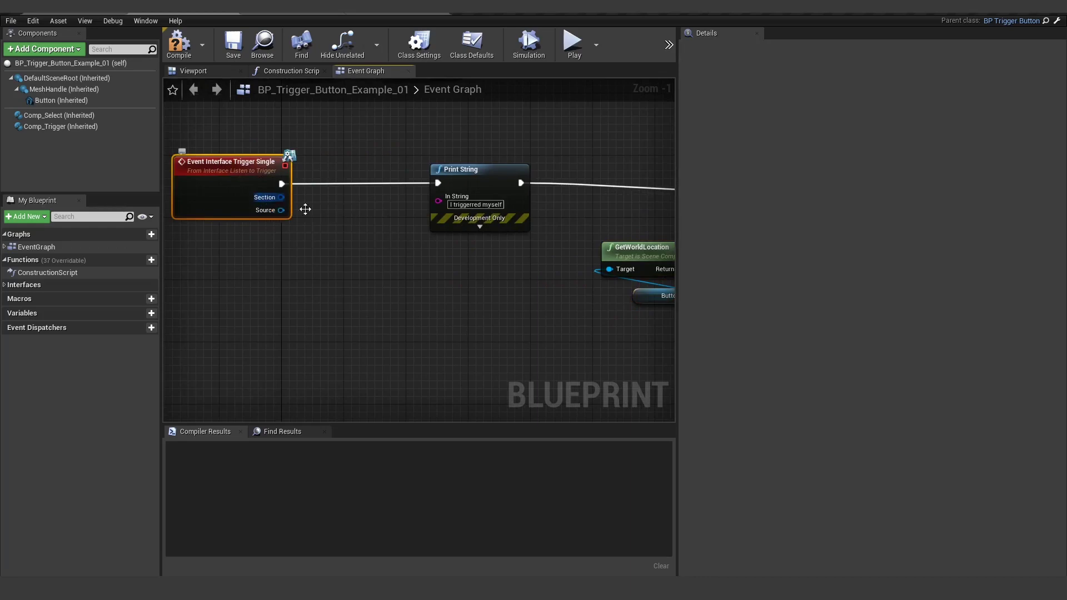
right_drag(324, 222, 341, 224)
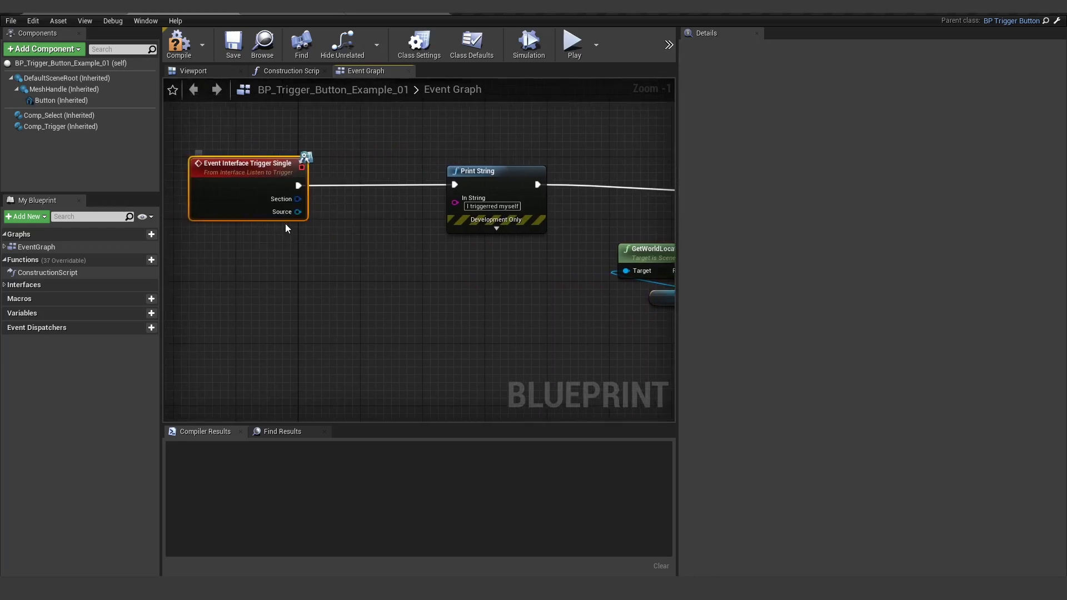
Try breaking the event's Section output with a Break Struct_Section node, and delete that node
right_click(294, 201)
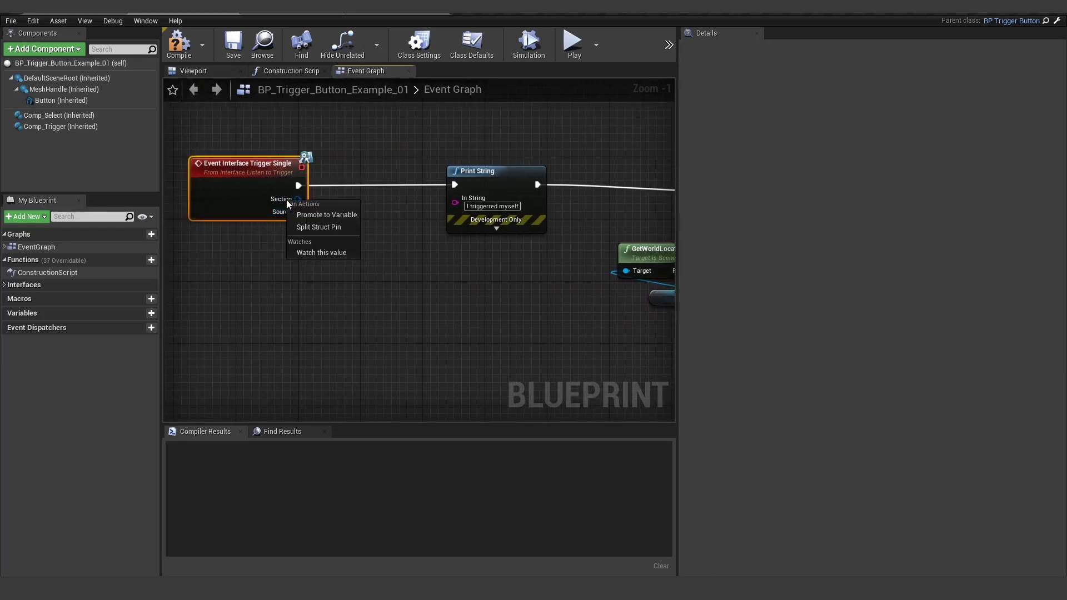
click(238, 206)
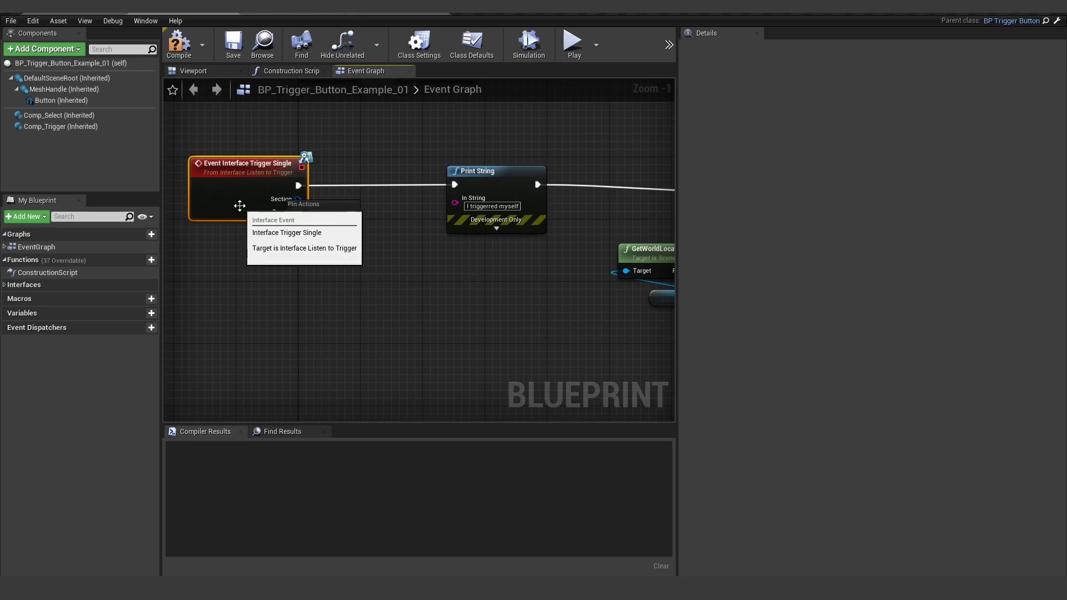
drag(299, 201, 343, 229)
text(brea)
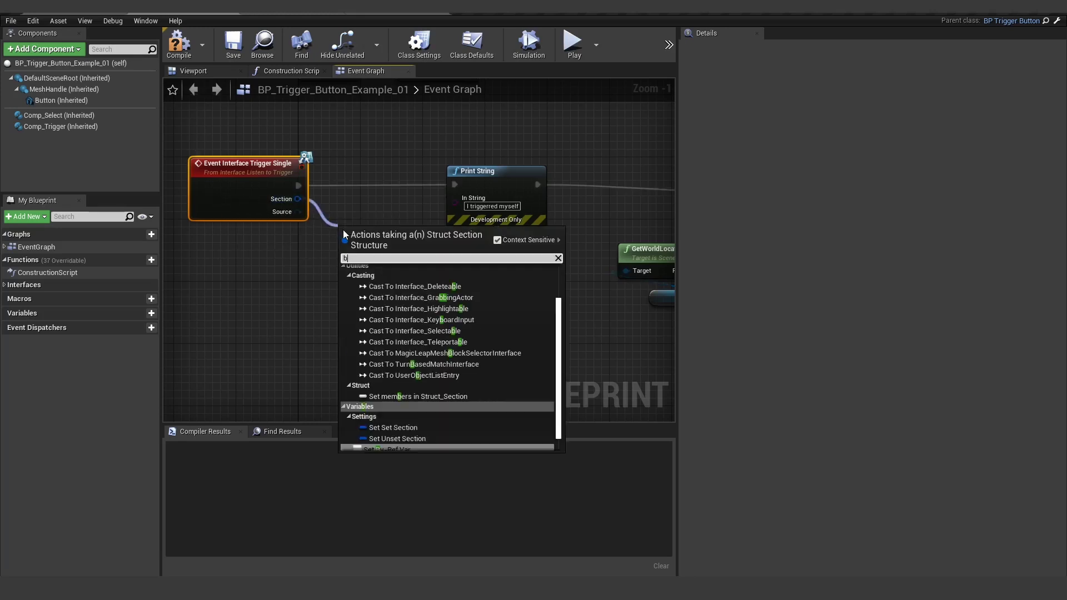
click(395, 270)
right_drag(265, 212, 343, 219)
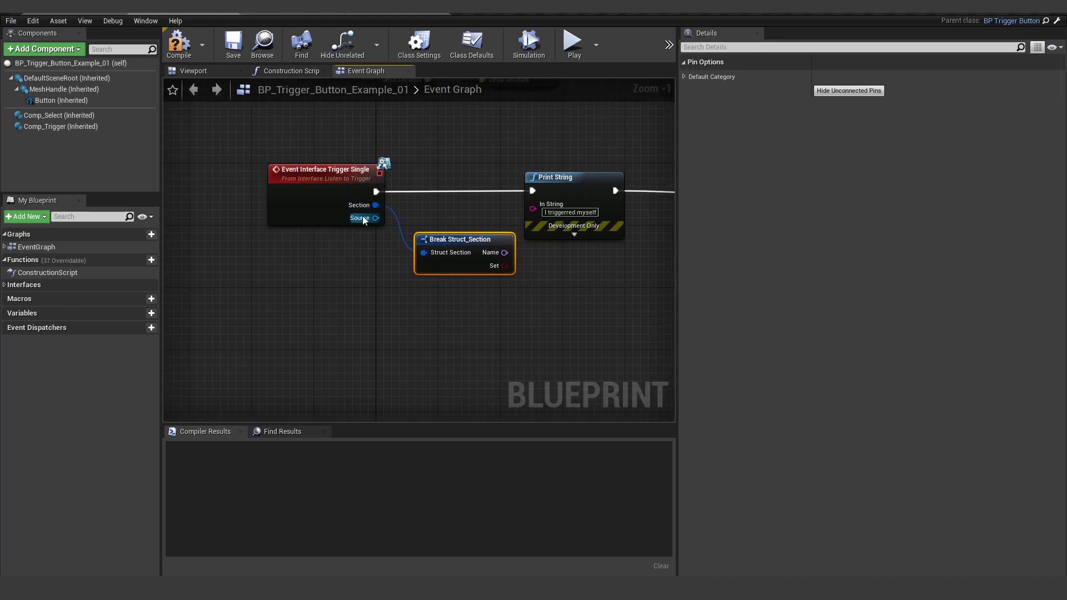
key(Delete)
Split the Section struct pin on Event Interface Trigger Single into its name and set outputs
right_click(375, 205)
click(385, 229)
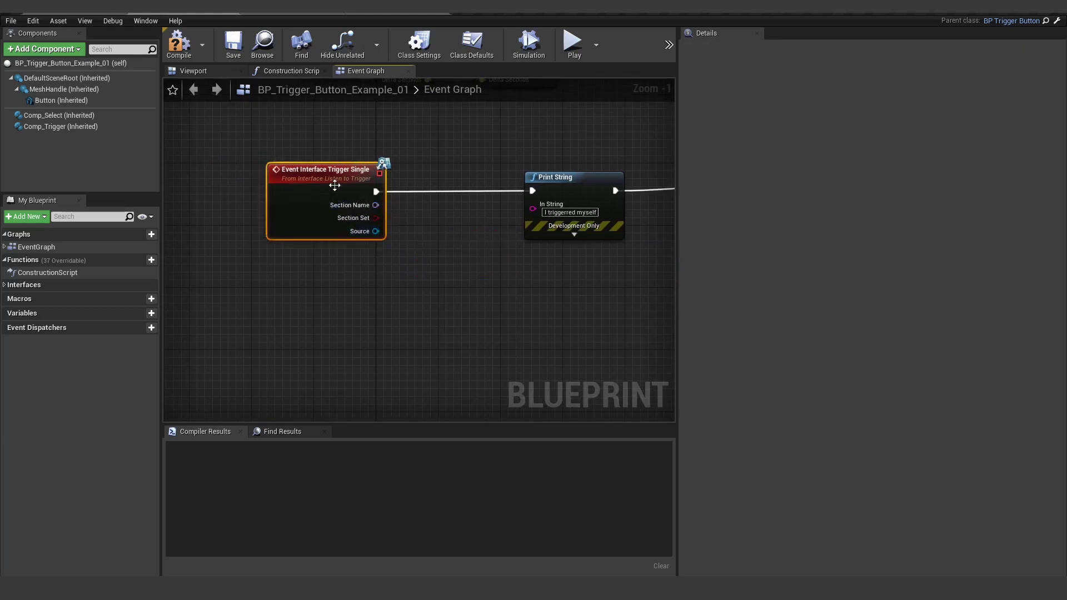
Insert a Branch node between Event Interface Trigger Single and Print String, drive its Condition from Section Set, and compile and save the blueprint
drag(325, 191, 257, 191)
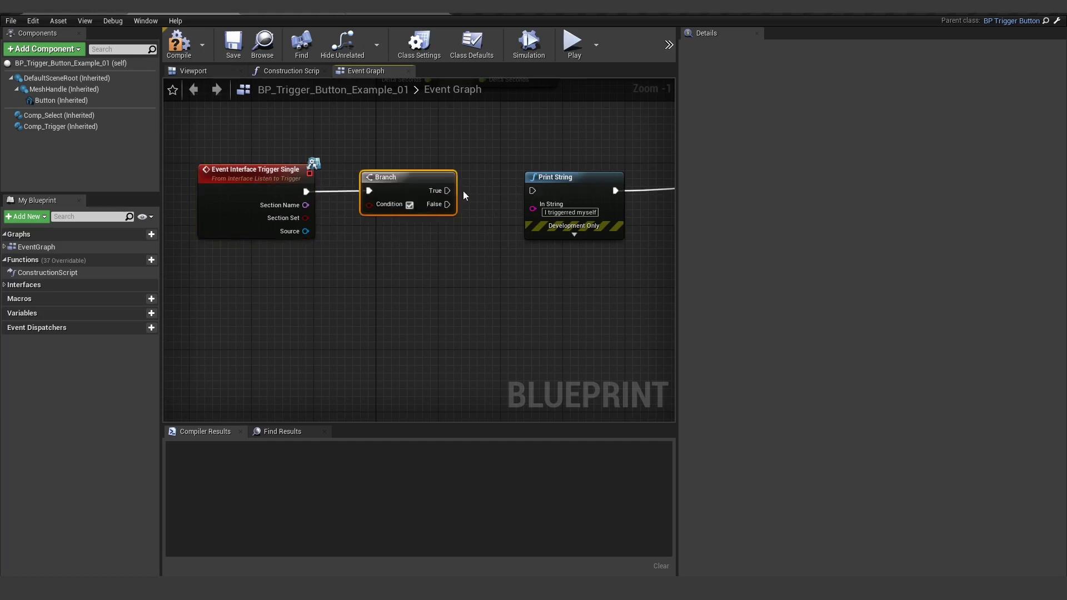
drag(440, 196, 532, 191)
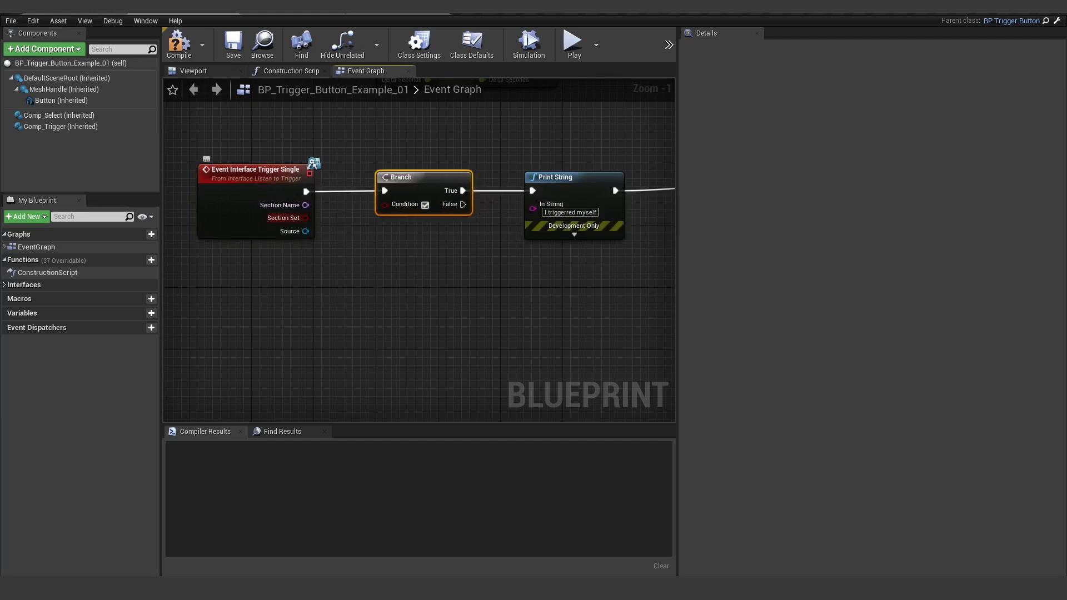
drag(306, 219, 395, 204)
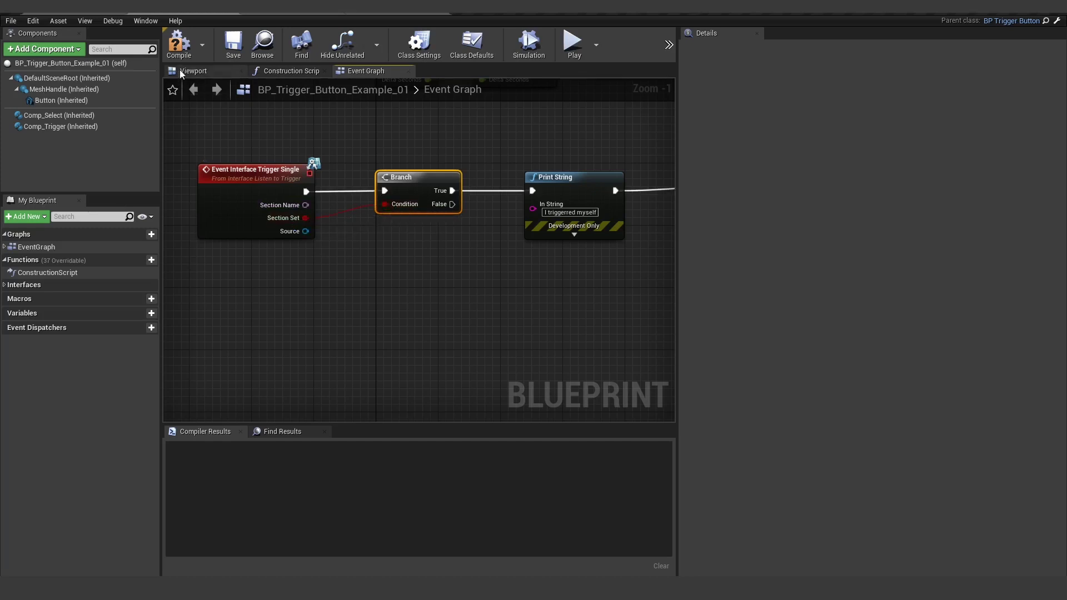
click(231, 49)
right_drag(268, 124, 239, 146)
click(71, 63)
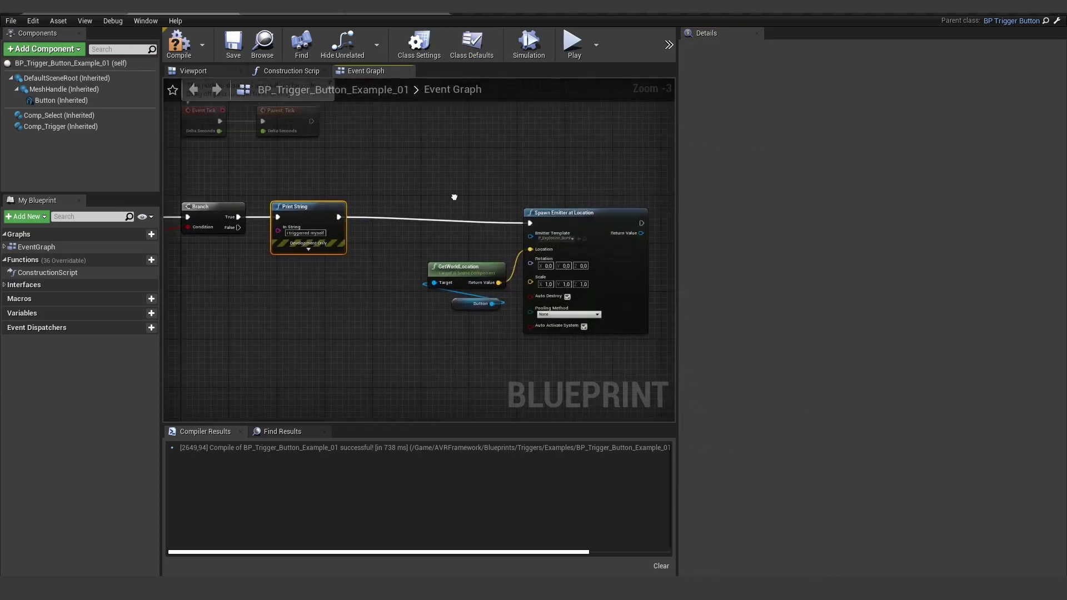
Move the Spawn Emitter at Location node with its GetWorldLocation and Button nodes closer to Print String
drag(413, 173, 621, 365)
drag(554, 208, 422, 201)
right_drag(343, 180, 405, 183)
click(405, 184)
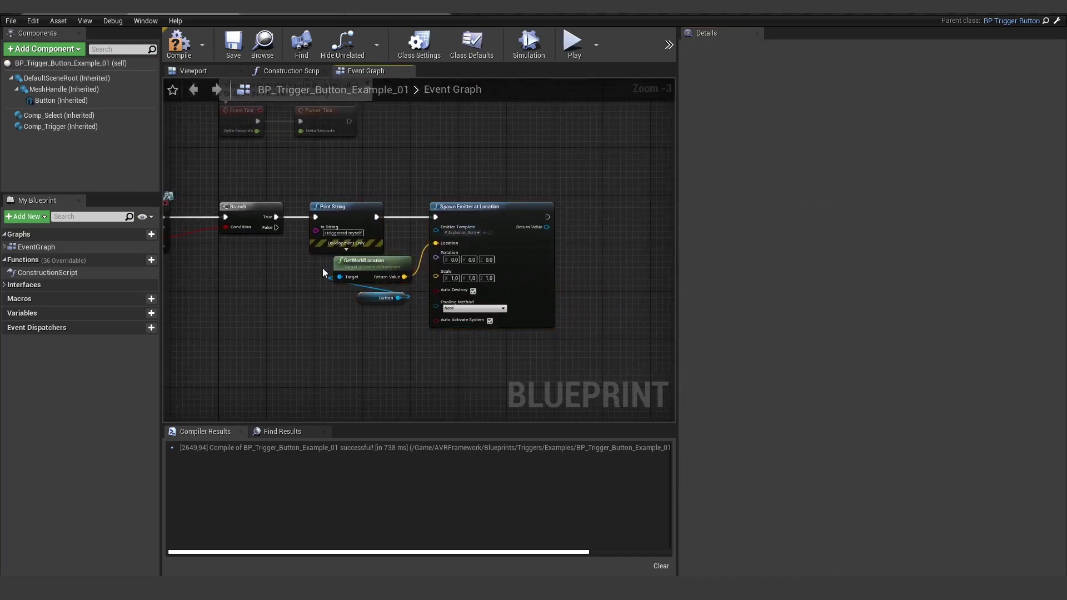
drag(382, 324, 381, 324)
click(369, 368)
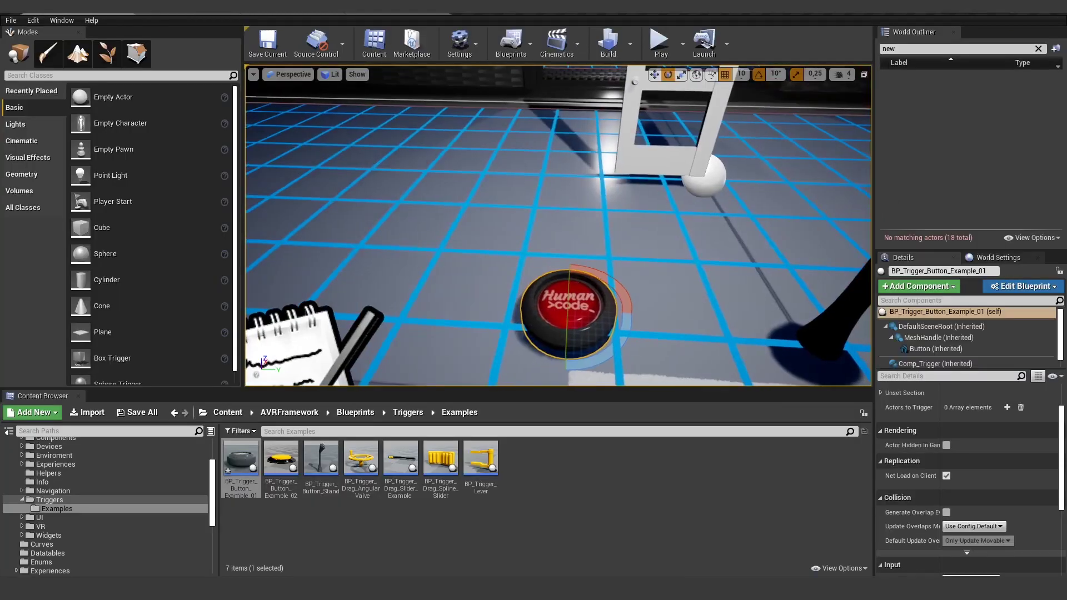
right_drag(597, 308, 696, 193)
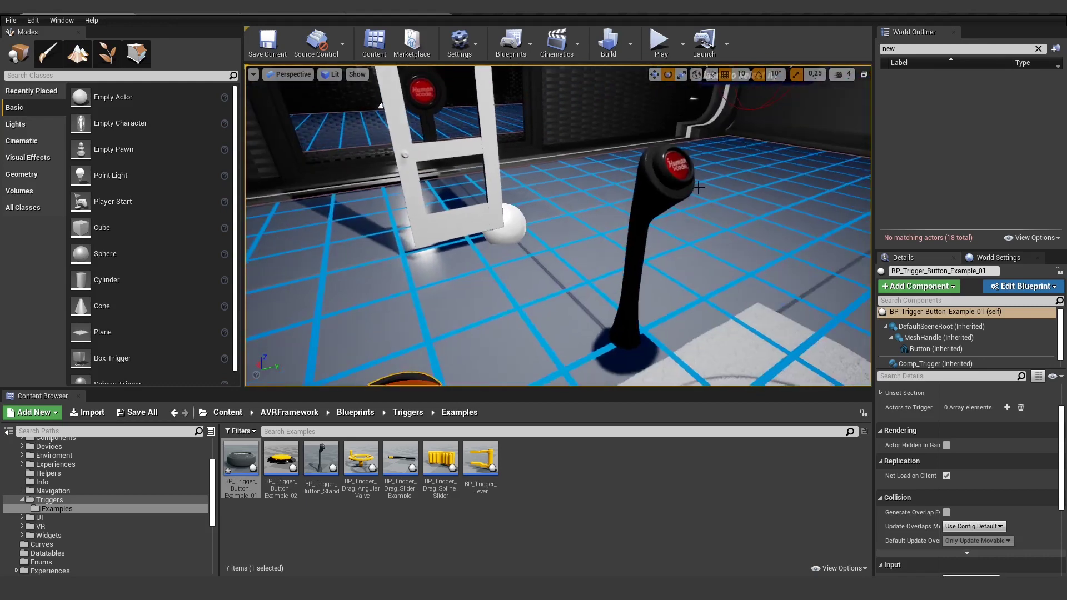
click(656, 216)
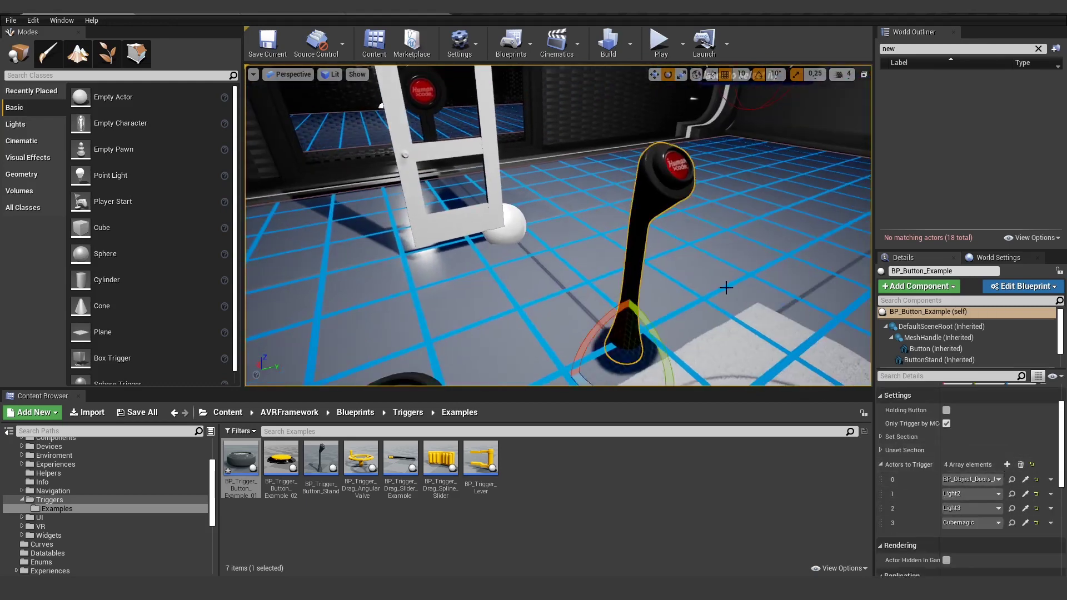
click(1007, 465)
click(1026, 537)
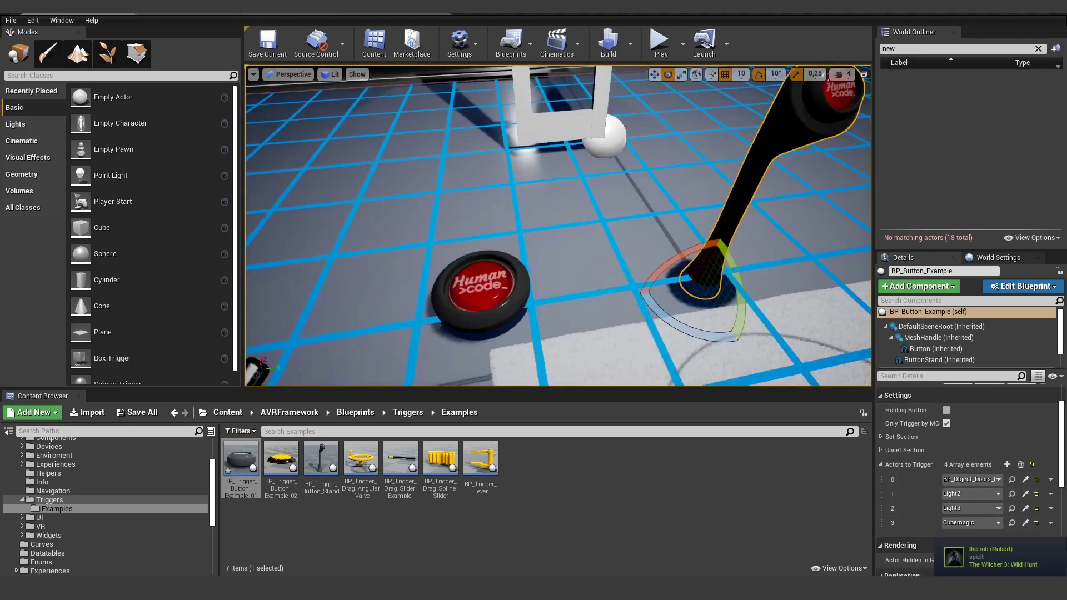
right_drag(417, 324, 409, 310)
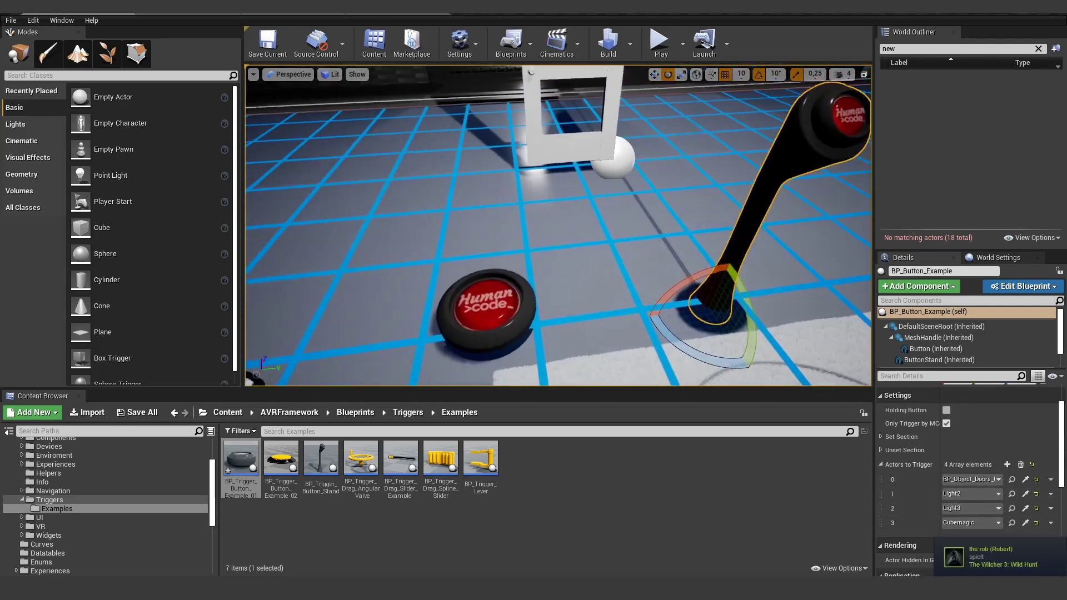
Add an Actors to Trigger entry to the round floor button and assign the button itself to it
click(489, 287)
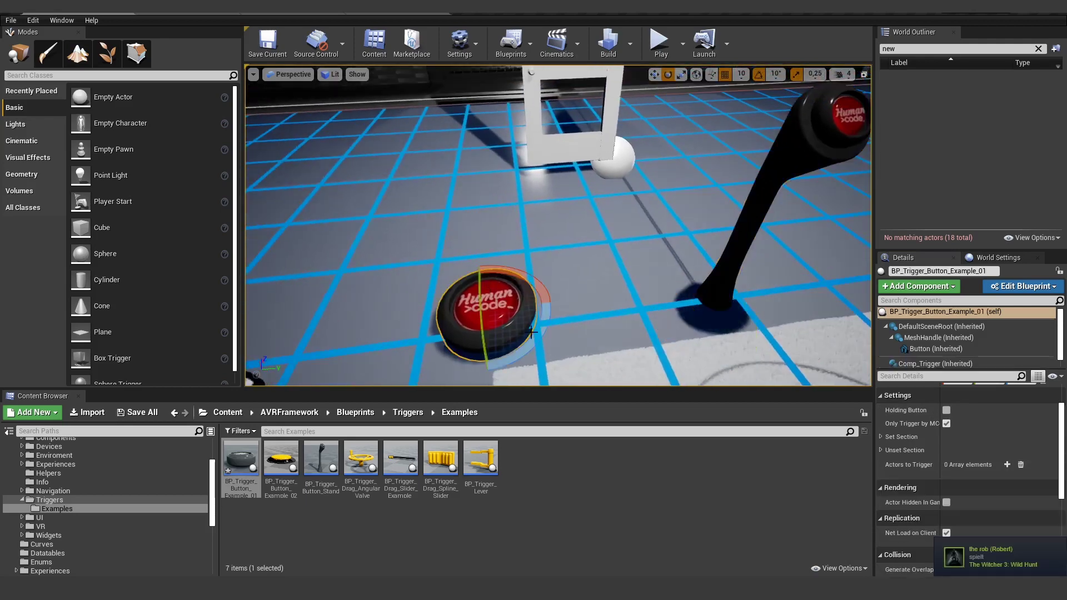
right_drag(588, 291, 584, 311)
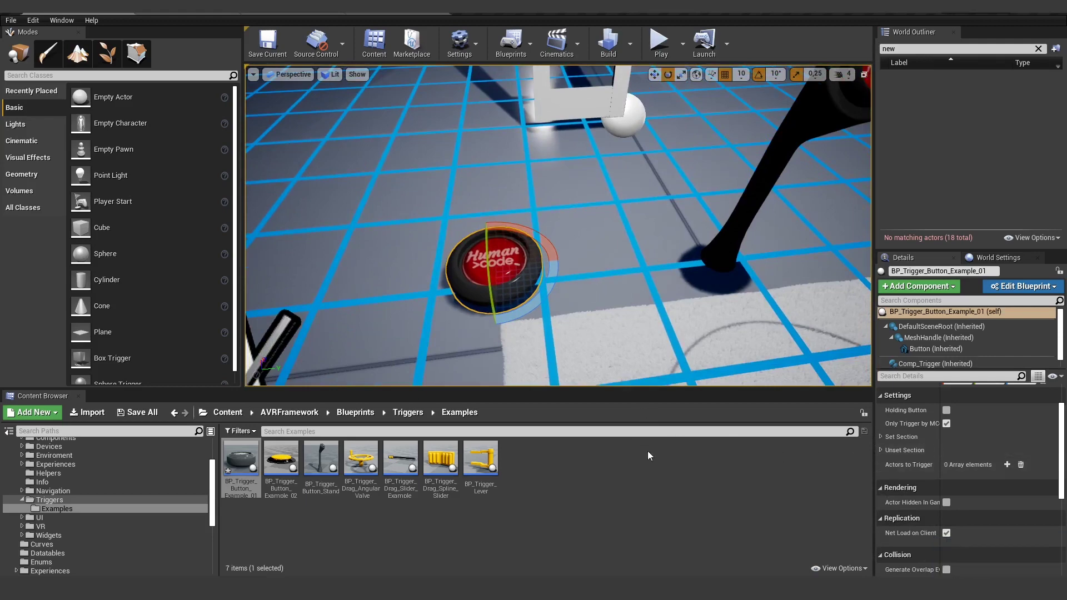
click(1007, 465)
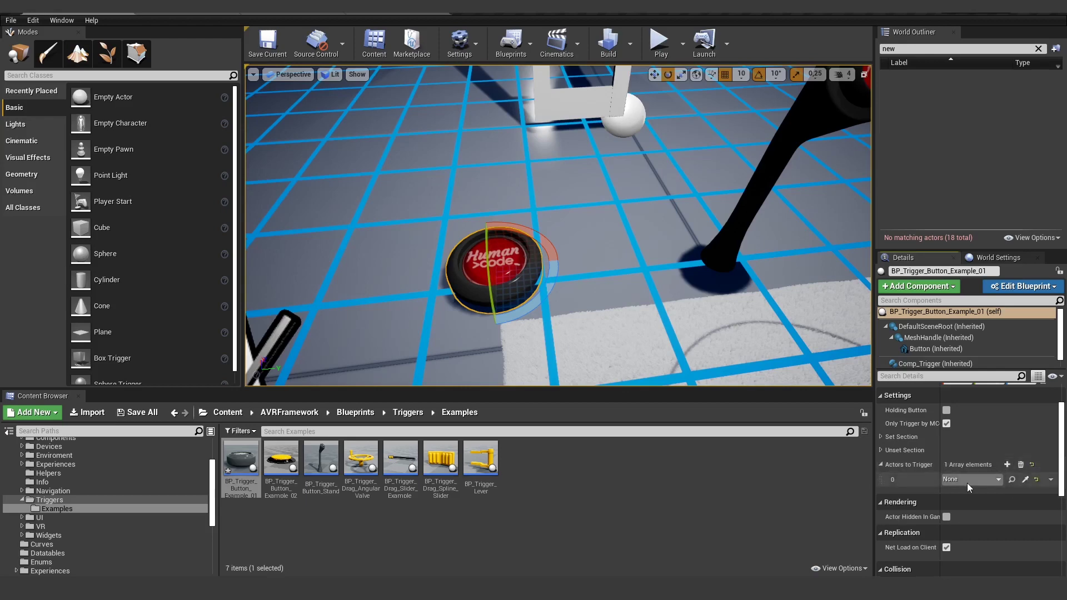
click(1024, 481)
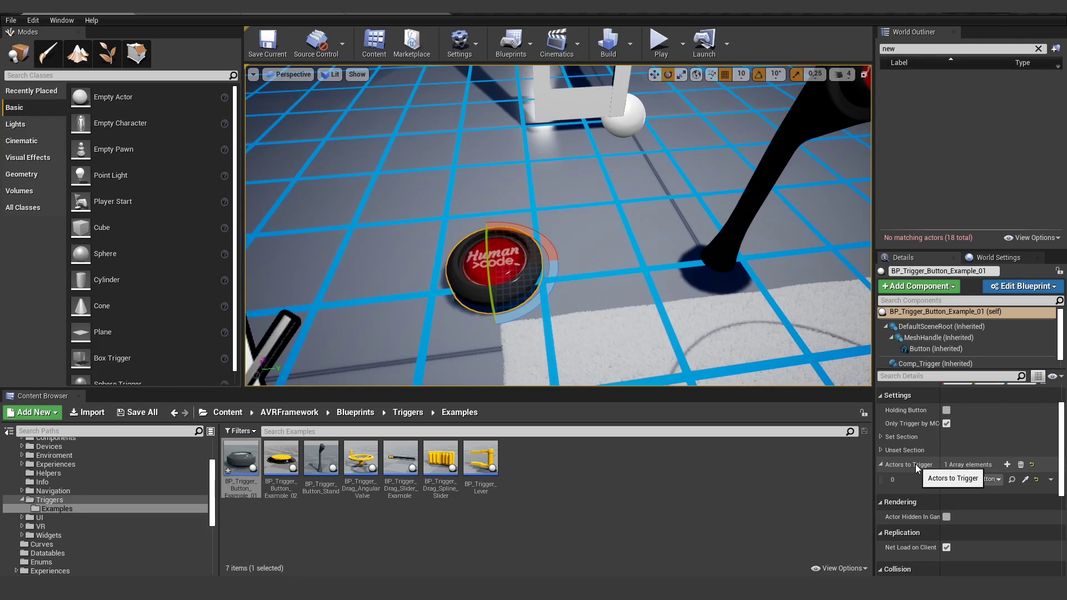
Play-test the level by triggering the round floor button several times, and stop the session
click(660, 42)
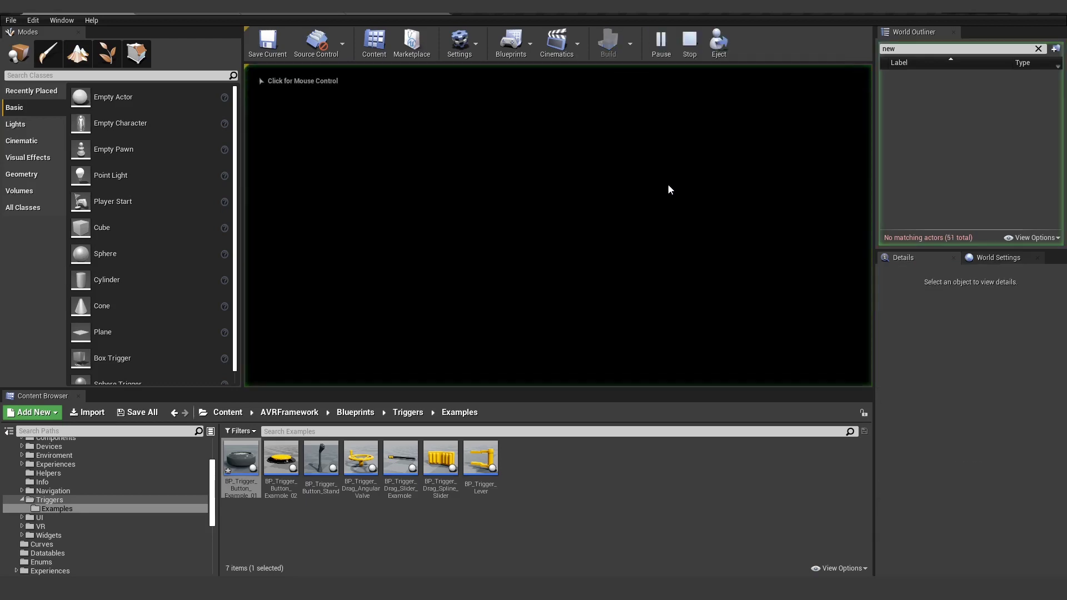
click(585, 214)
key(s)
key(a)
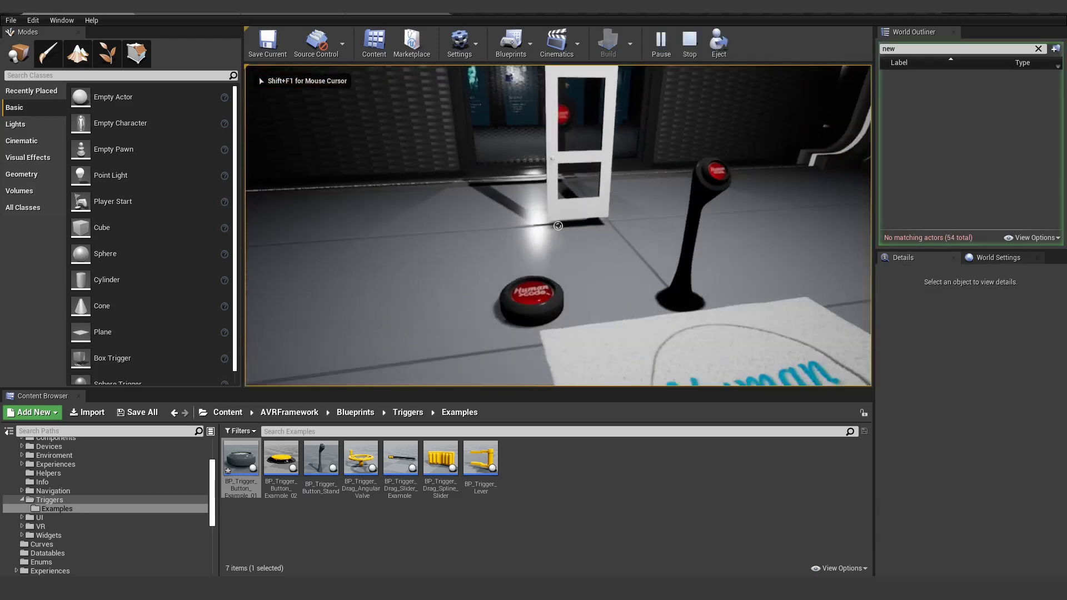
key(shift+F1)
click(525, 275)
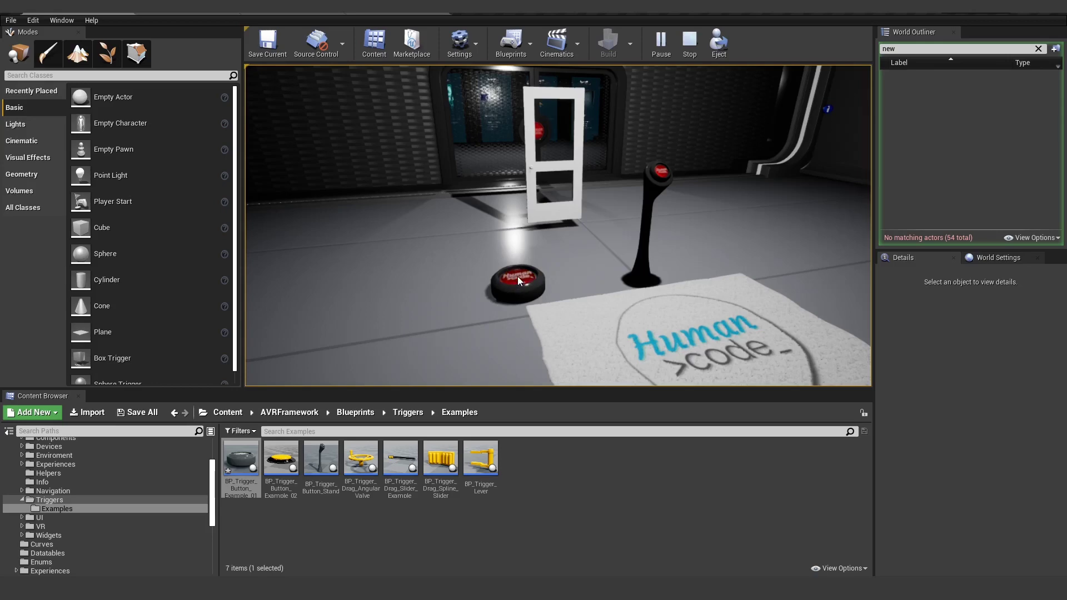
click(518, 276)
click(518, 276)
click(512, 279)
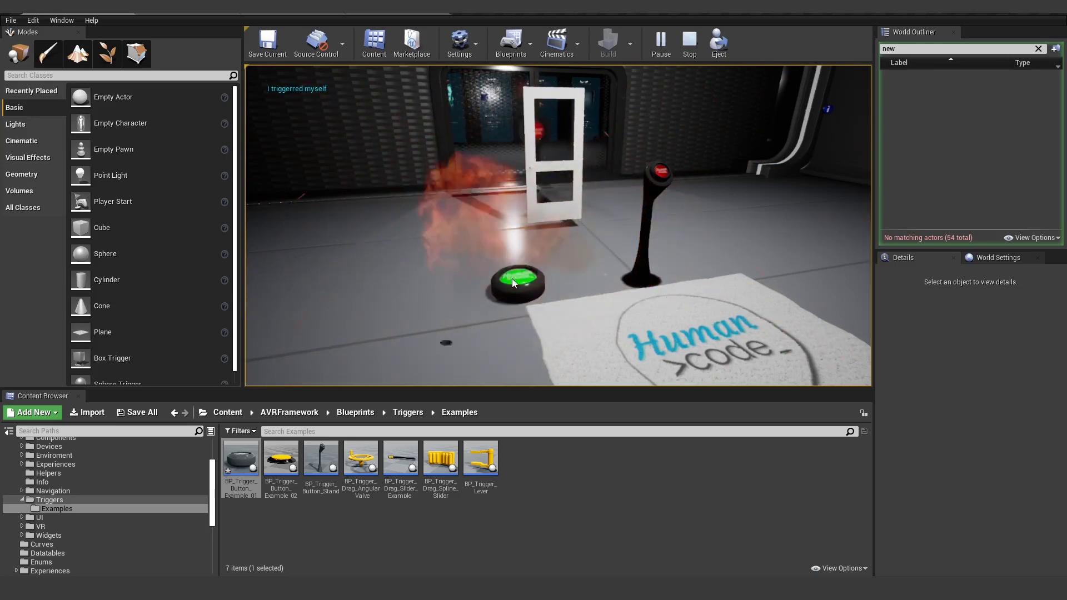
key(Escape)
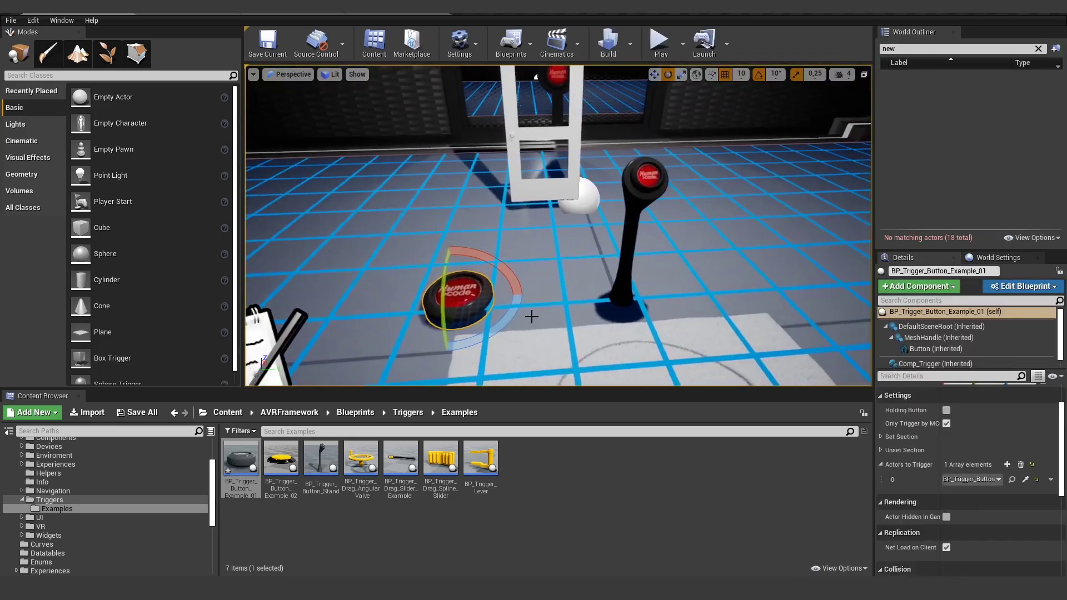
Make four copies of the round floor button and spread them out across the floor around the stand
alt+drag(469, 276, 623, 225)
alt+drag(621, 217, 845, 209)
key(a)
right_drag(714, 256, 776, 259)
Add the four button copies as further entries in the original floor button's Actors to Trigger array
click(392, 358)
right_drag(392, 357, 358, 379)
click(1007, 465)
click(1025, 494)
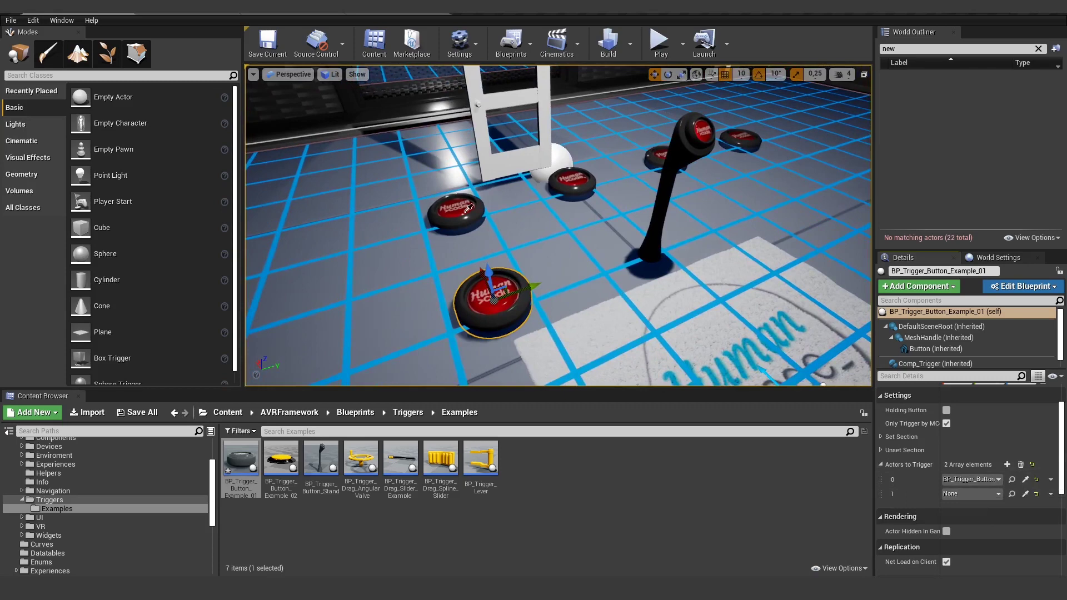
click(1008, 465)
click(1025, 508)
click(574, 185)
right_drag(574, 184, 553, 173)
click(1007, 464)
click(1025, 523)
click(1007, 464)
Extend the floor button's Actors to Trigger array with Cubemagic, the BP_Object_Doors sliding doors and Light3
click(1008, 464)
click(576, 199)
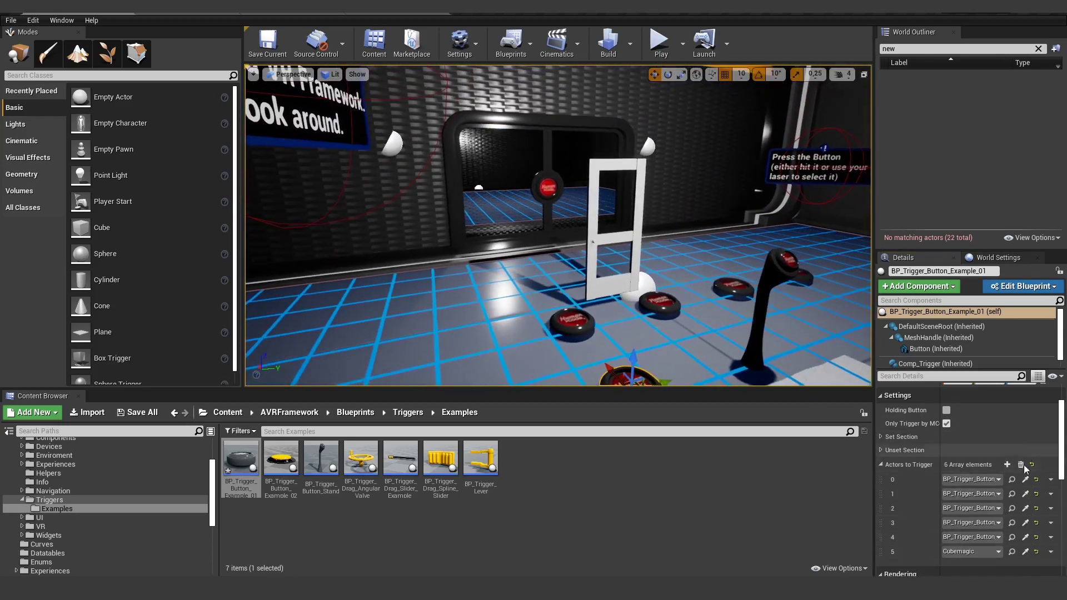
click(1007, 465)
click(1026, 566)
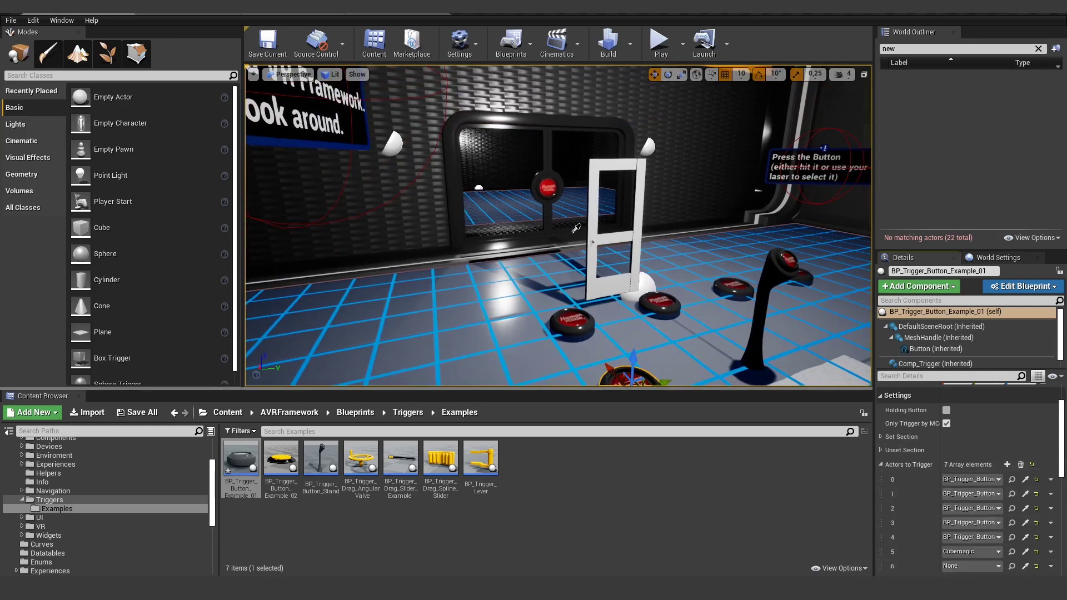
click(1008, 465)
click(1025, 544)
click(400, 140)
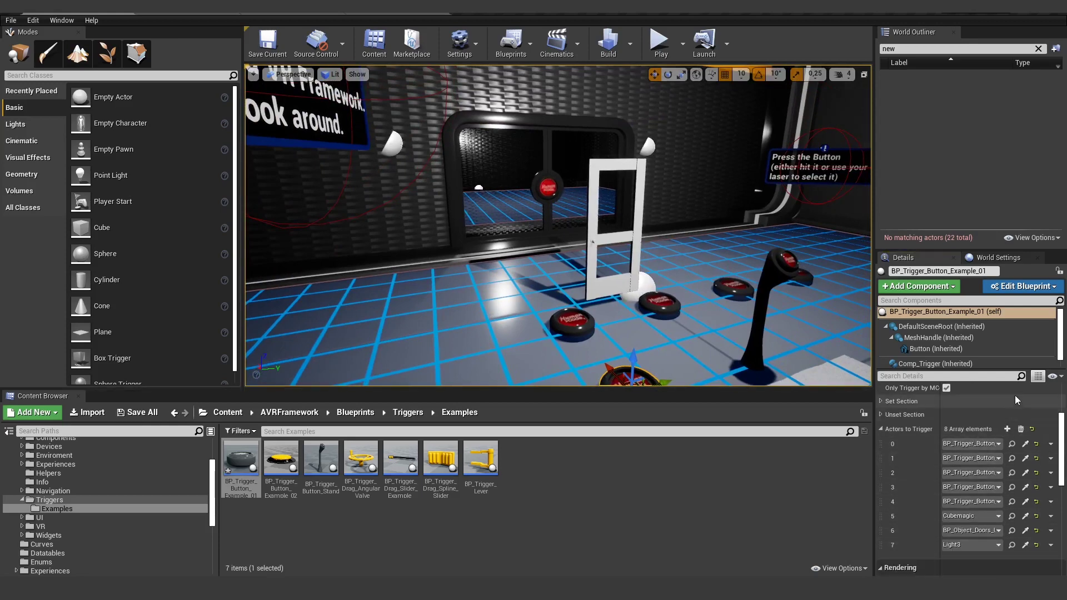
Play-test the level in full screen, triggering the original floor button repeatedly to check all its linked actors, and stop the session
right_drag(654, 153, 669, 183)
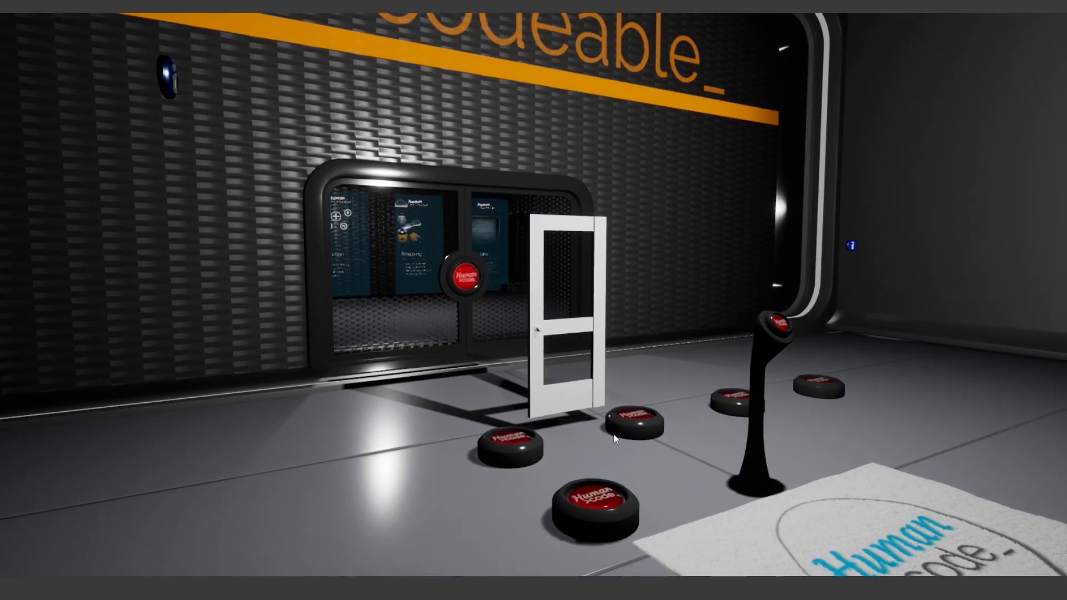
click(599, 497)
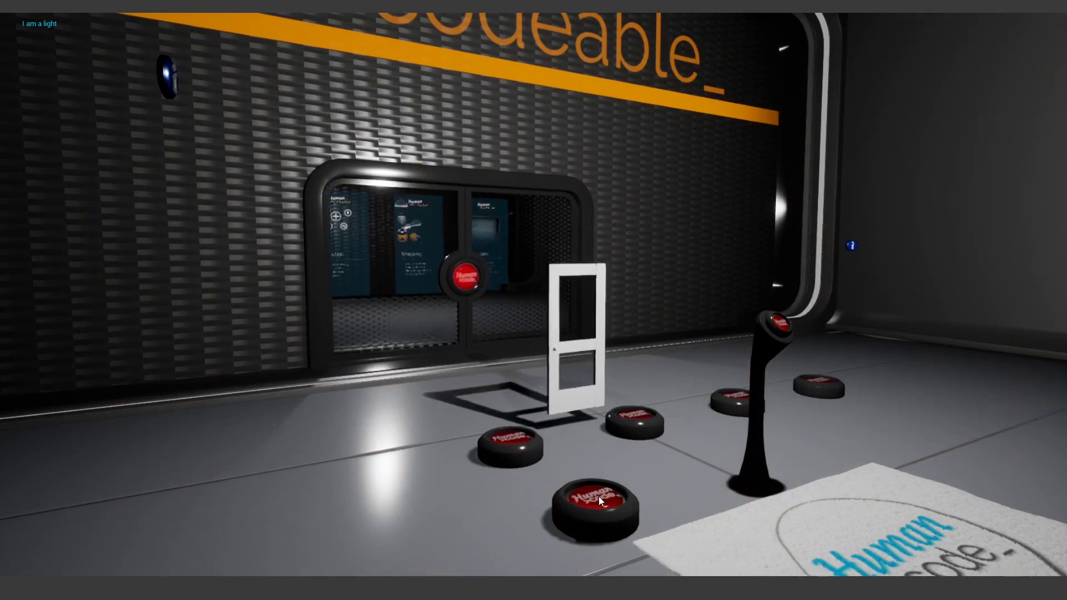
click(599, 496)
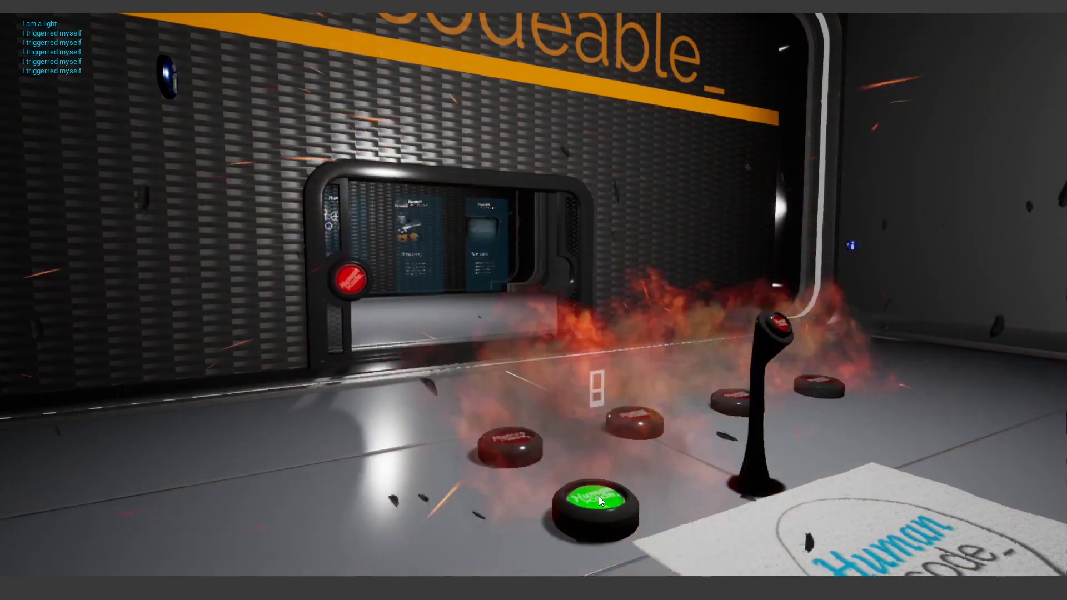
click(598, 496)
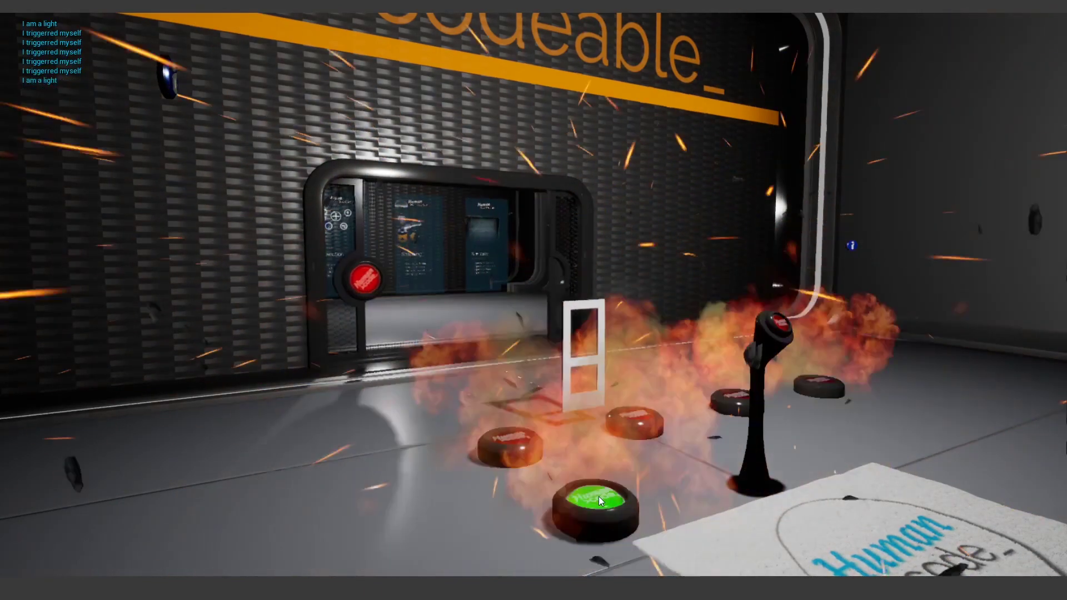
click(598, 496)
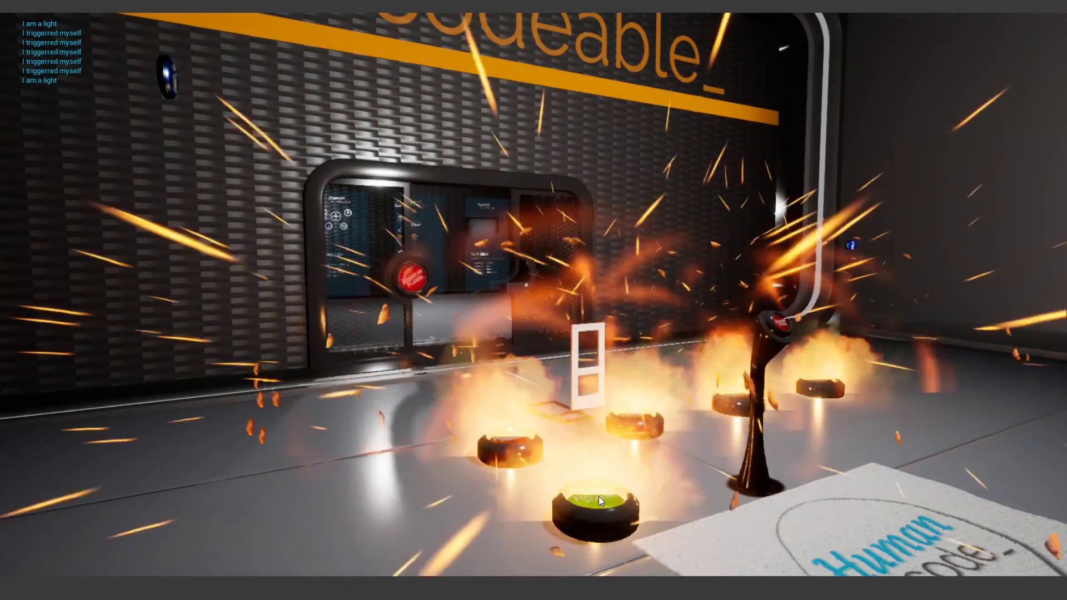
key(Escape)
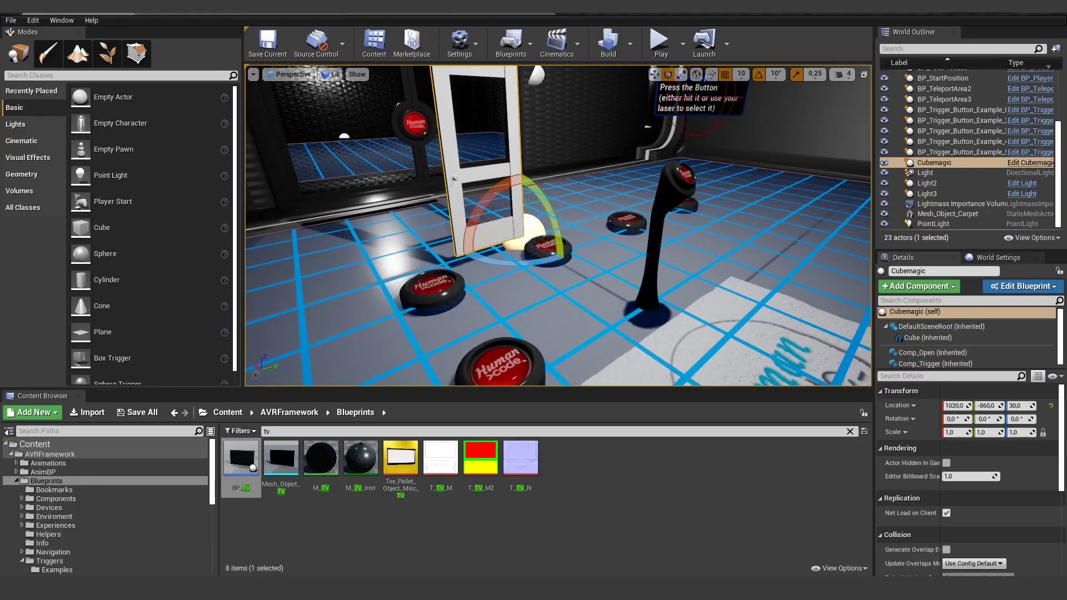